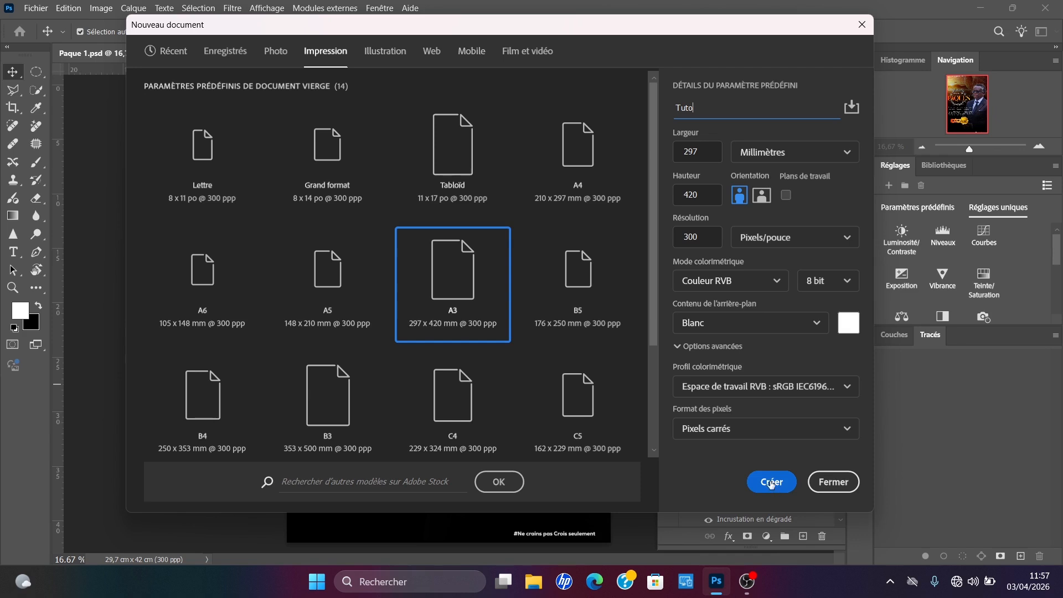
Step: Create the A3 portrait document Tuto, 297 x 420 mm at 300 pixels per inch in RGB with a white background
click(771, 482)
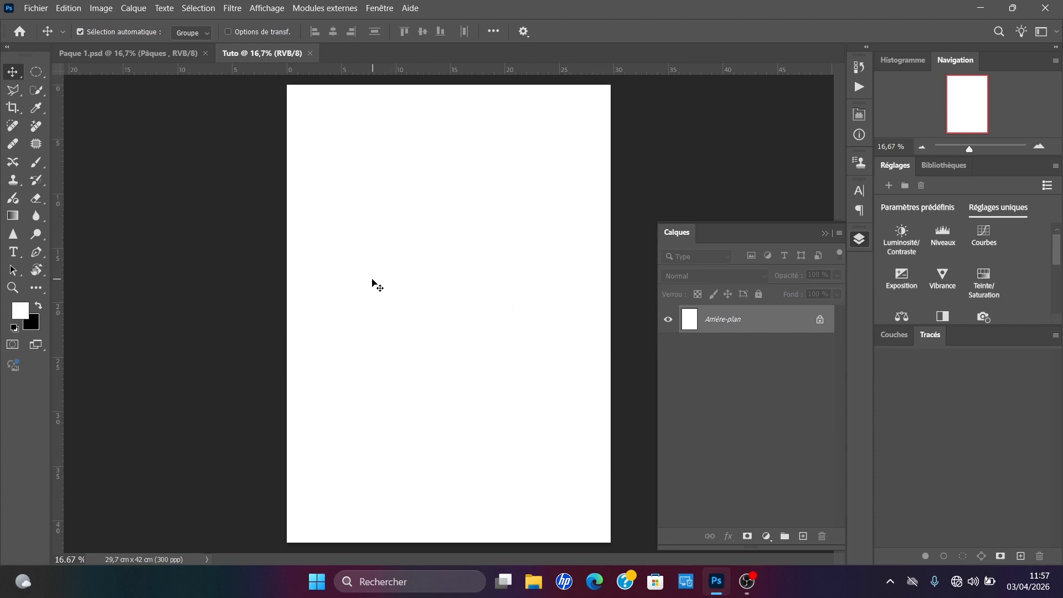
Step: Switch to File Explorer and open the Paque folder inside mes outils conceptionnels on the KL DISQUE (D:) drive
click(531, 578)
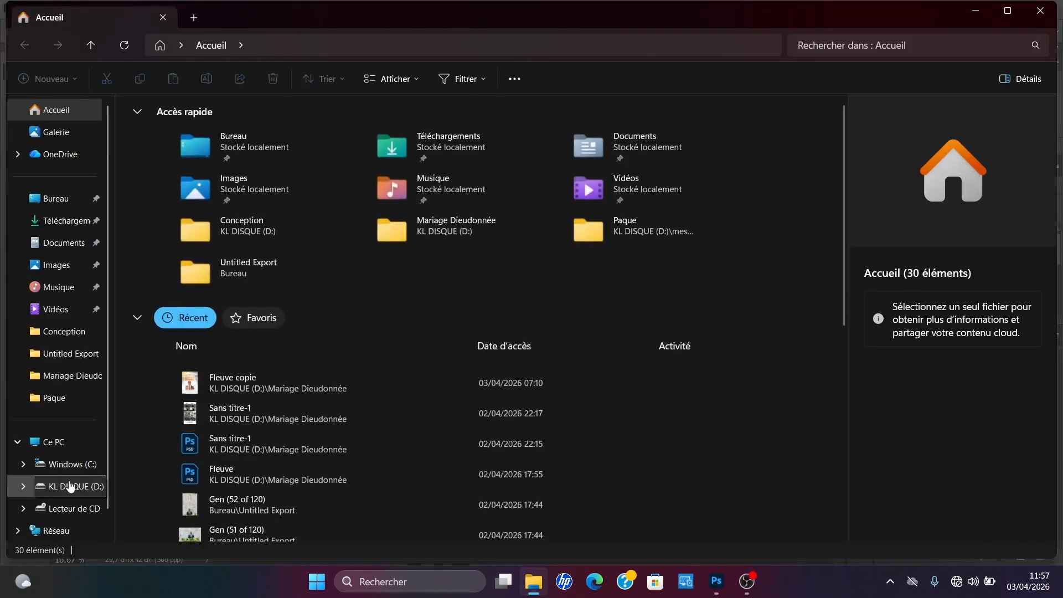
click(69, 486)
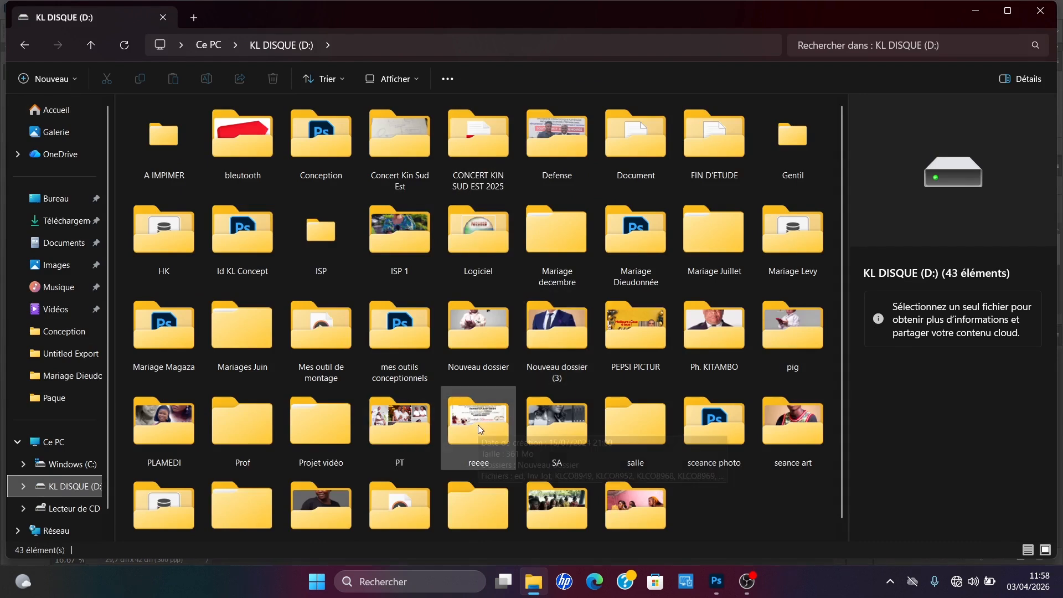
mouse_move(476, 420)
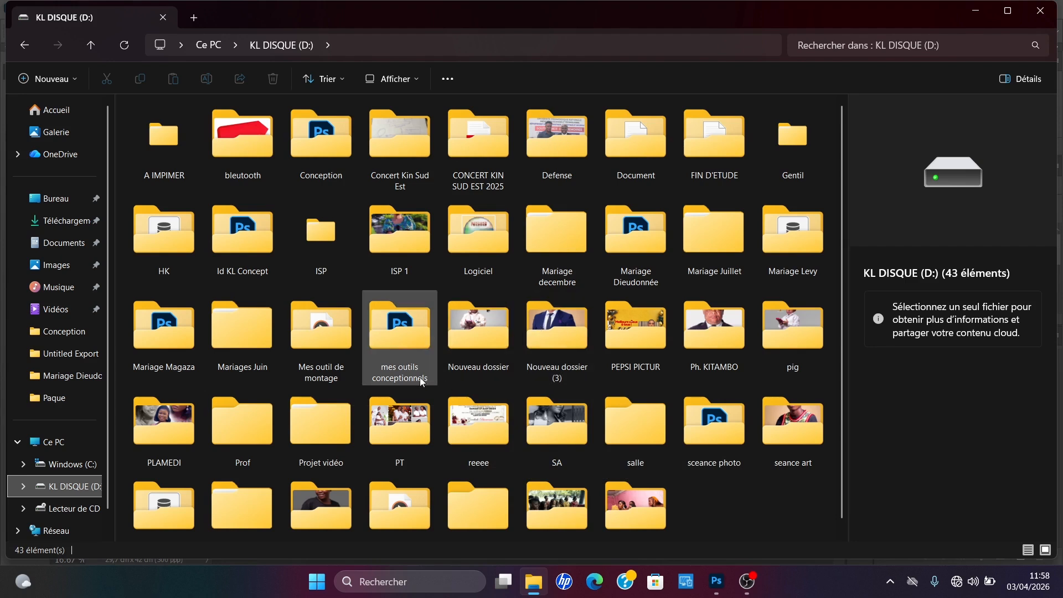
double_click(397, 336)
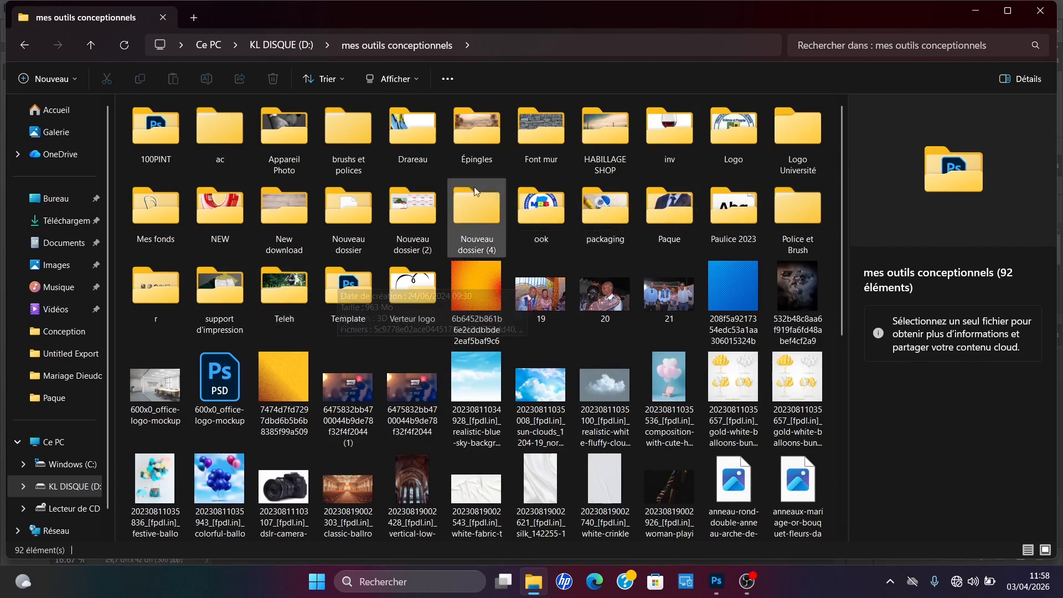
double_click(688, 204)
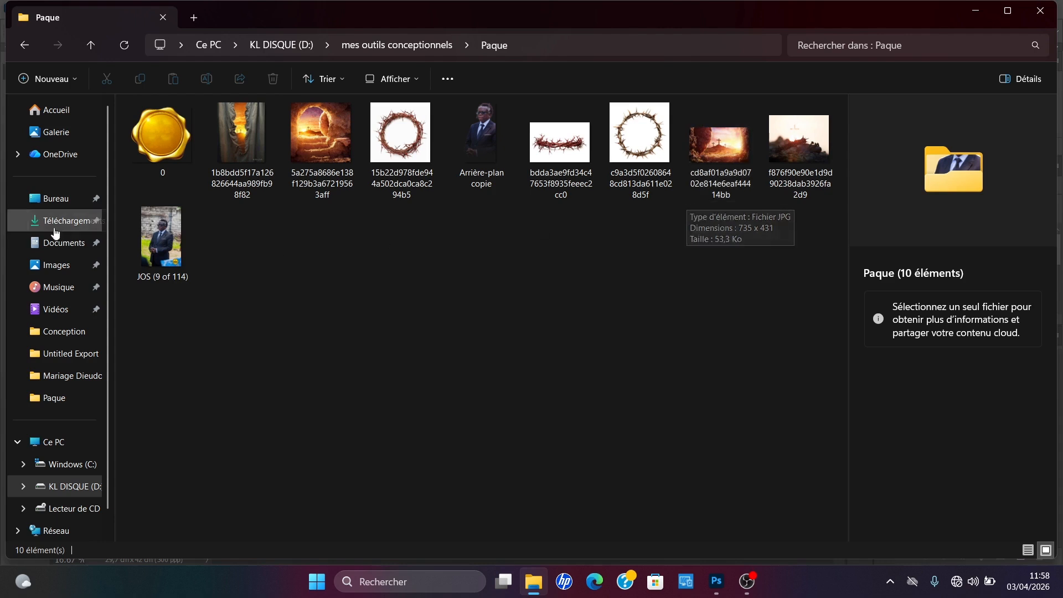
Step: Examine the empty tomb image, the cut-out portrait Arrière-plan copie and the brown round crown of thorns at full size
click(330, 138)
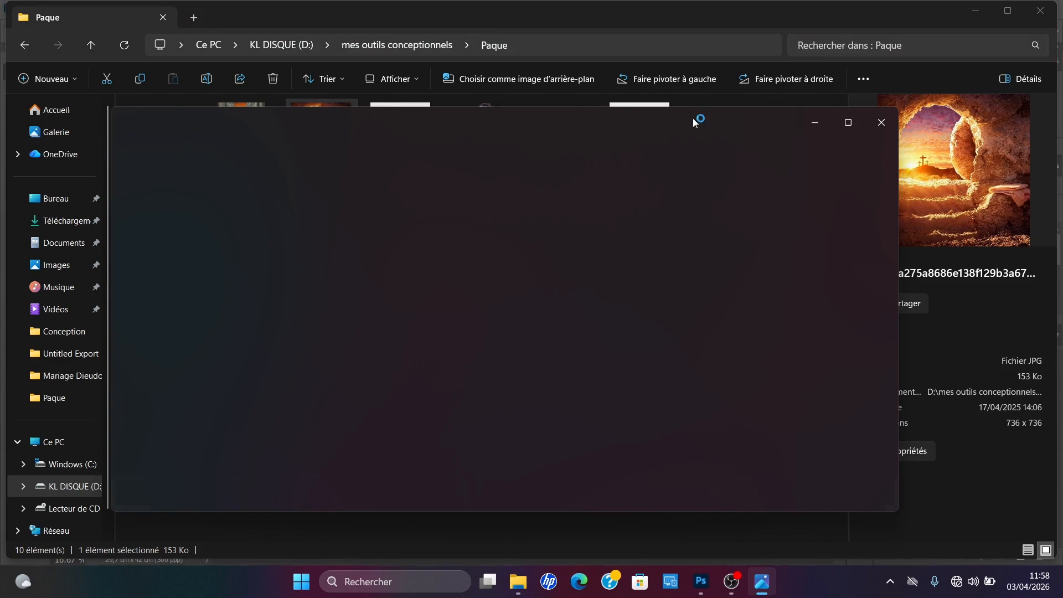
click(852, 128)
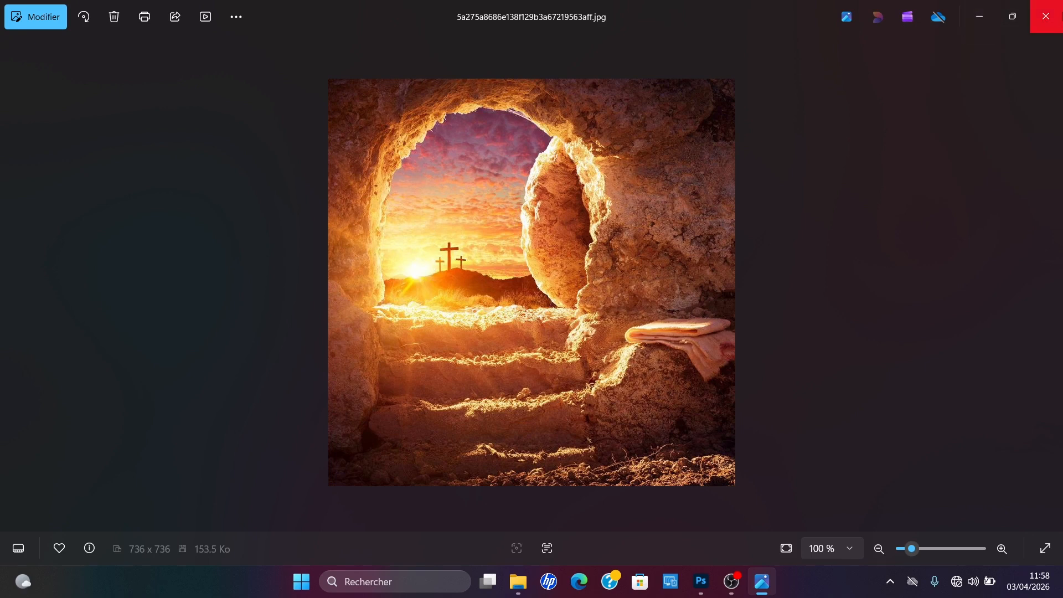
click(1046, 16)
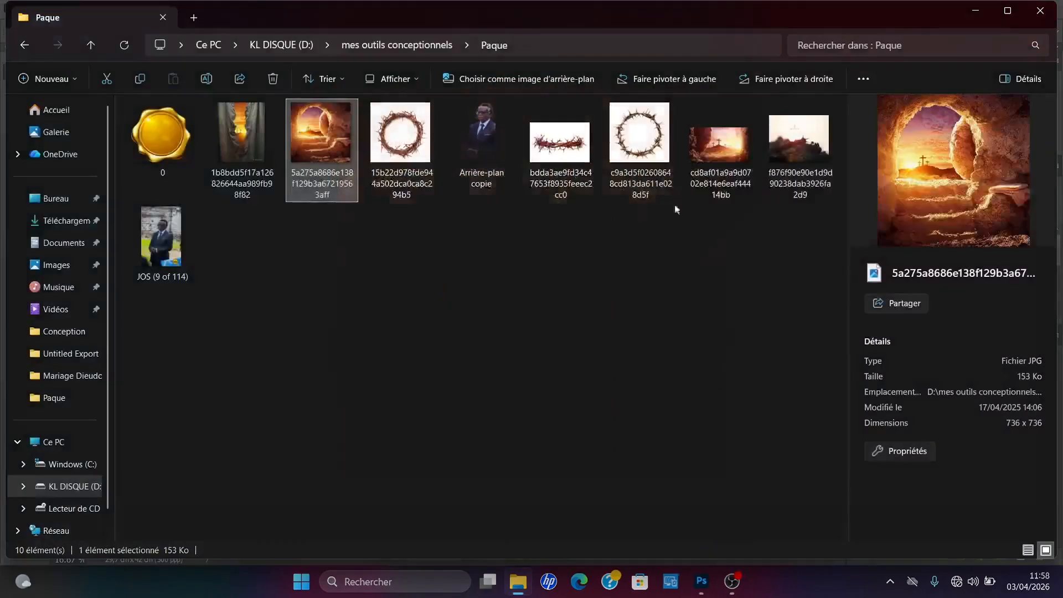
double_click(496, 161)
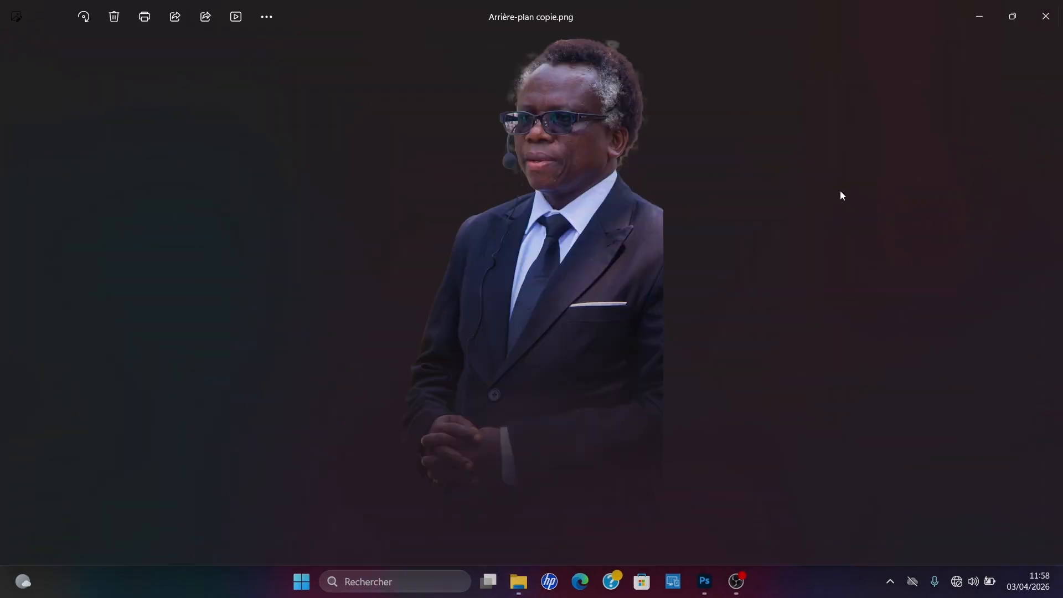
click(1044, 6)
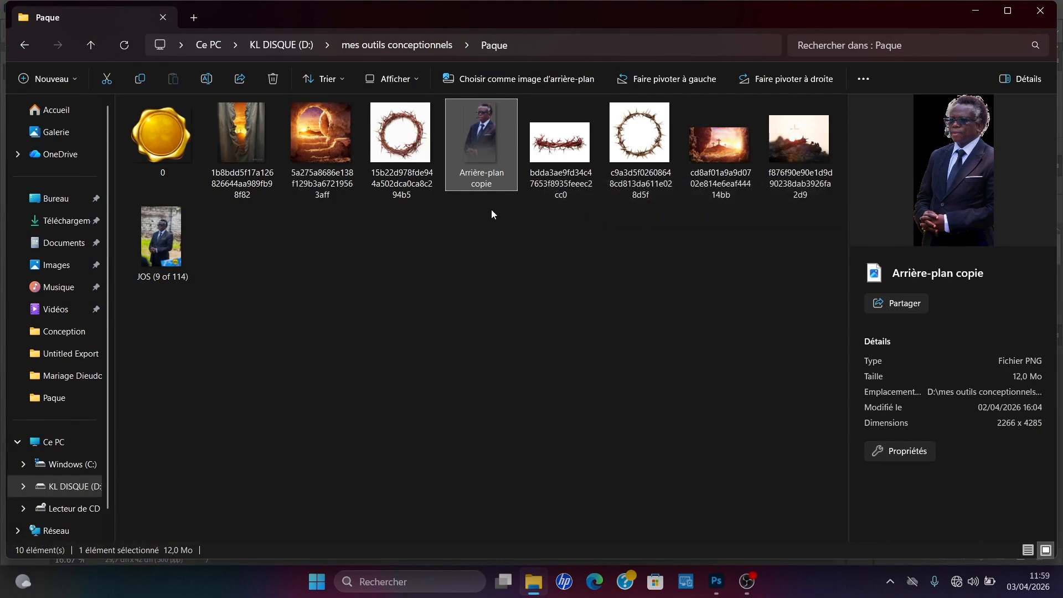
double_click(641, 138)
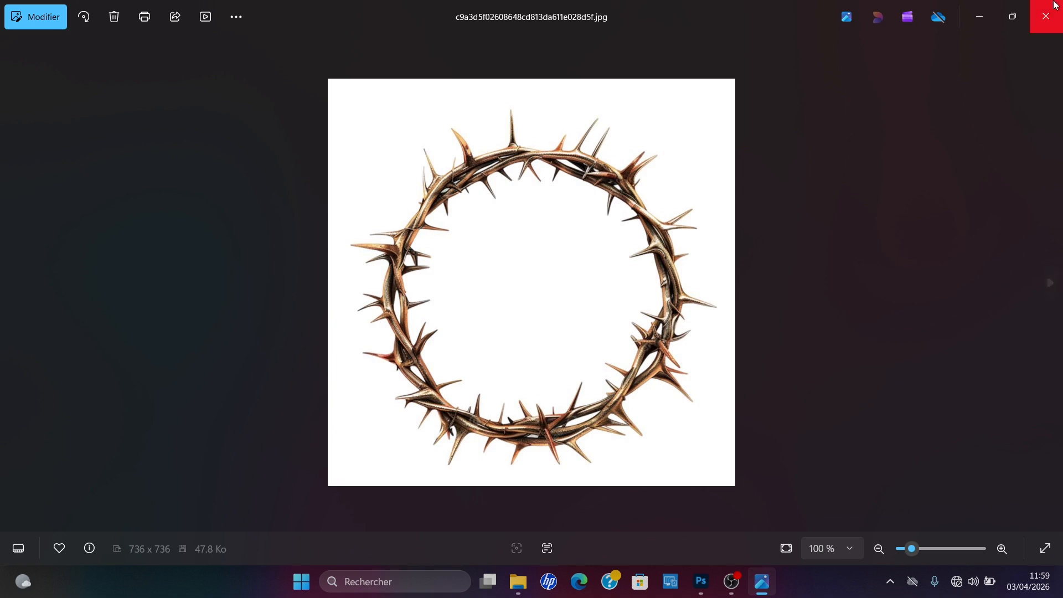
click(1046, 16)
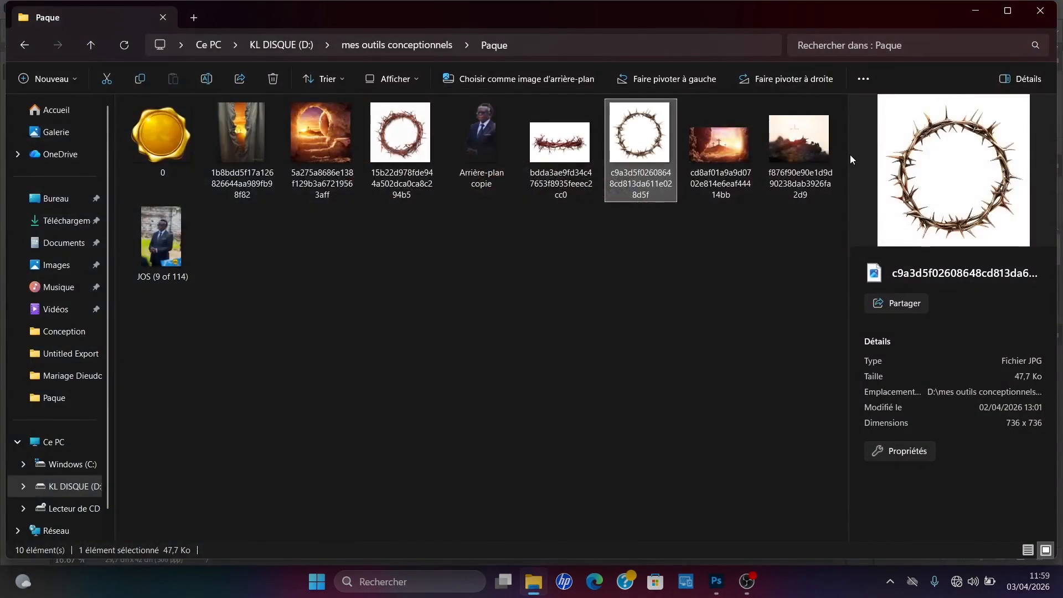
double_click(308, 132)
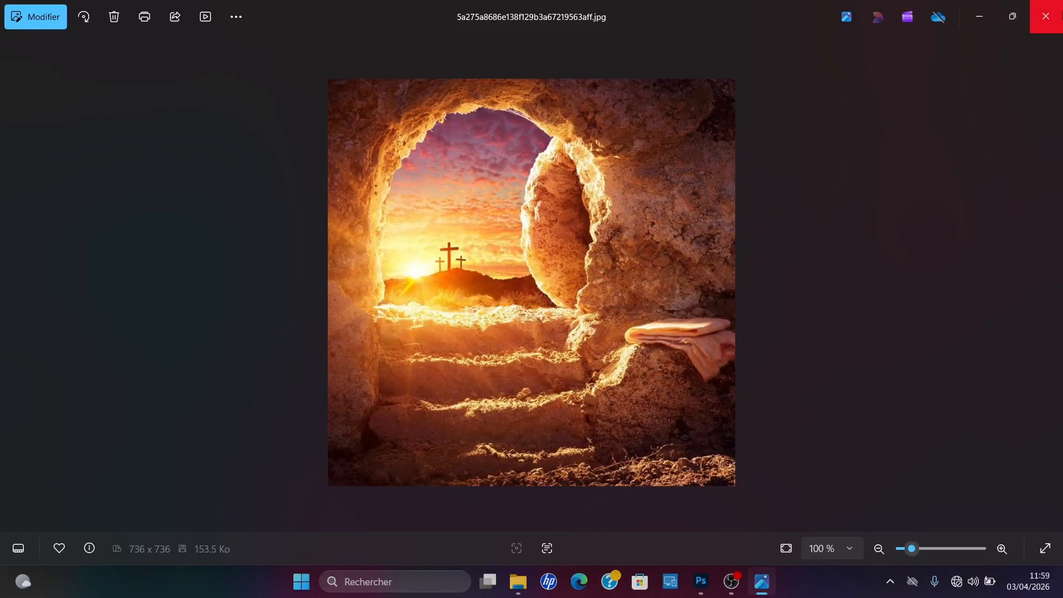
click(1045, 16)
click(658, 135)
double_click(658, 134)
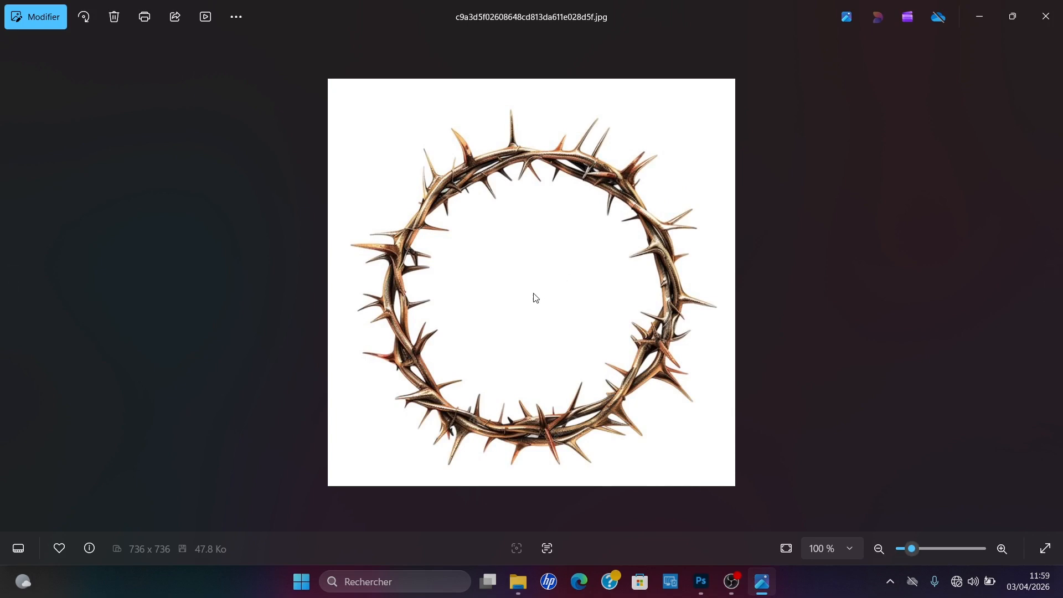
click(1047, 17)
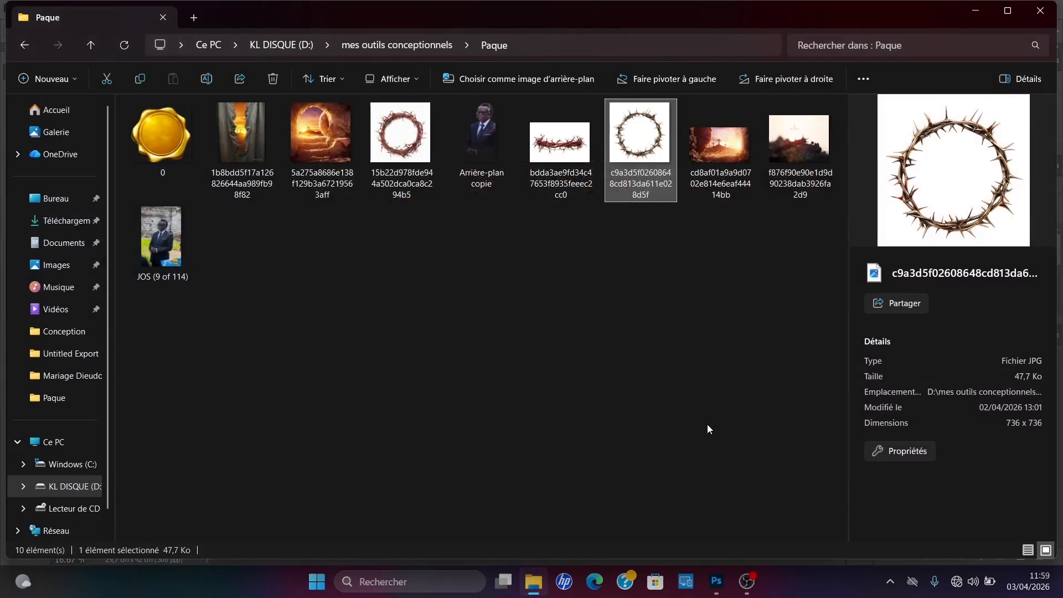
Step: Switch to Photoshop and add a gradient fill layer to the Tuto document using the Blue_07 preset
mouse_move(719, 581)
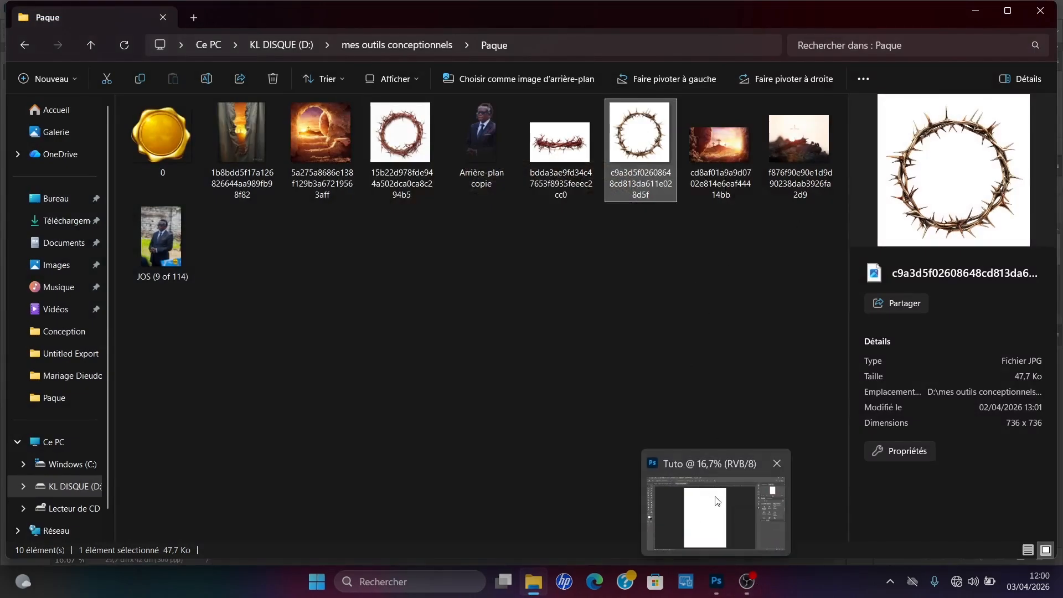
click(718, 501)
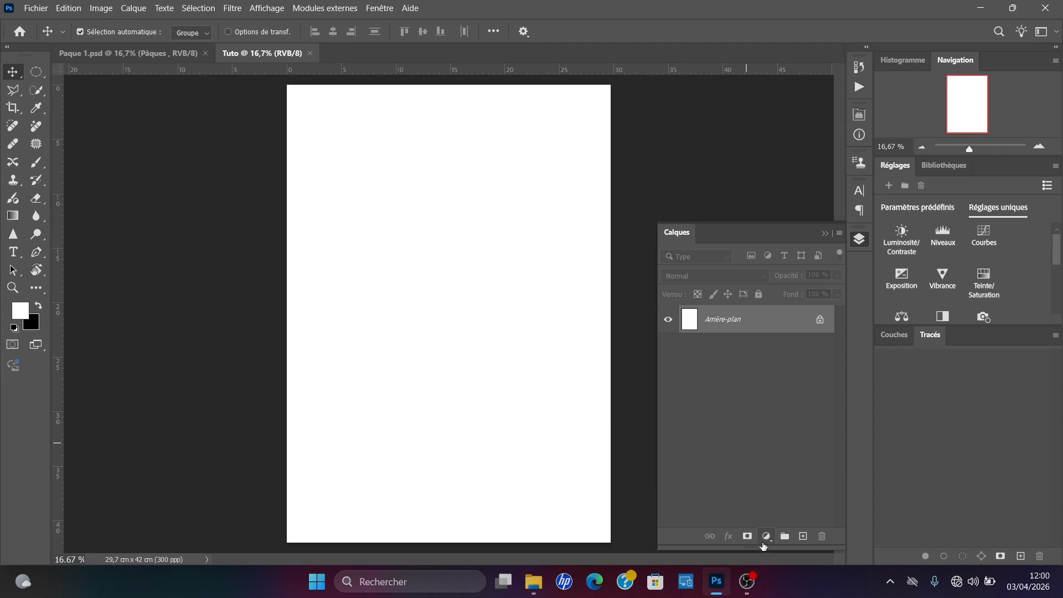
click(767, 536)
click(725, 498)
click(767, 538)
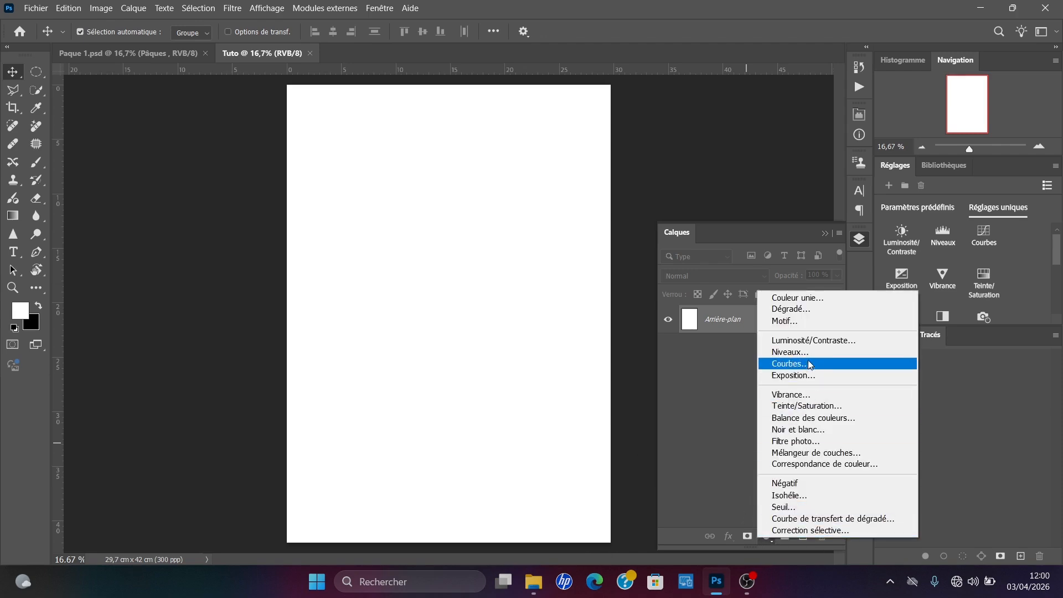
click(786, 308)
click(817, 126)
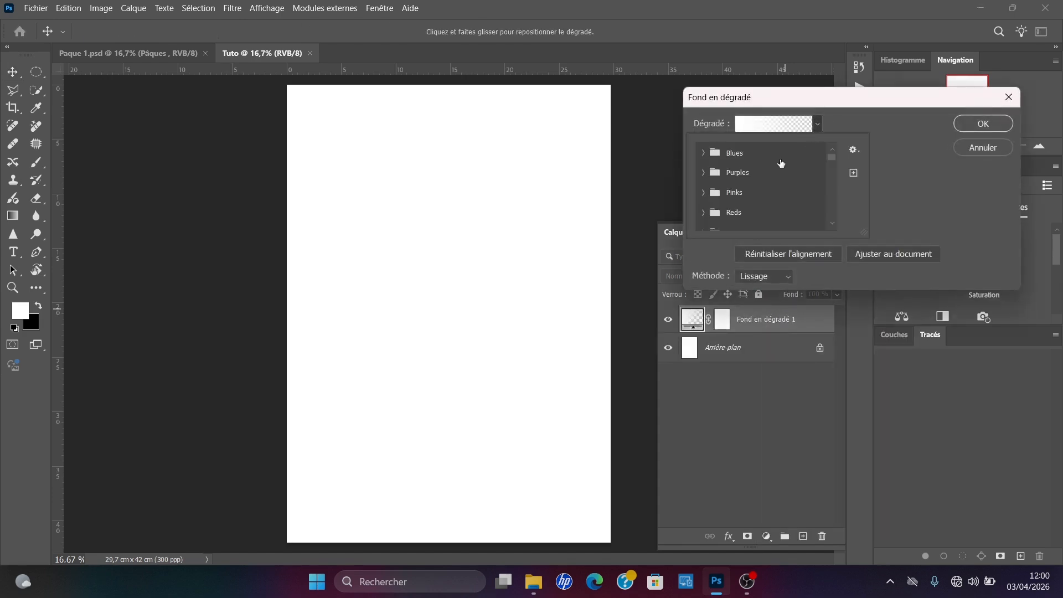
click(704, 153)
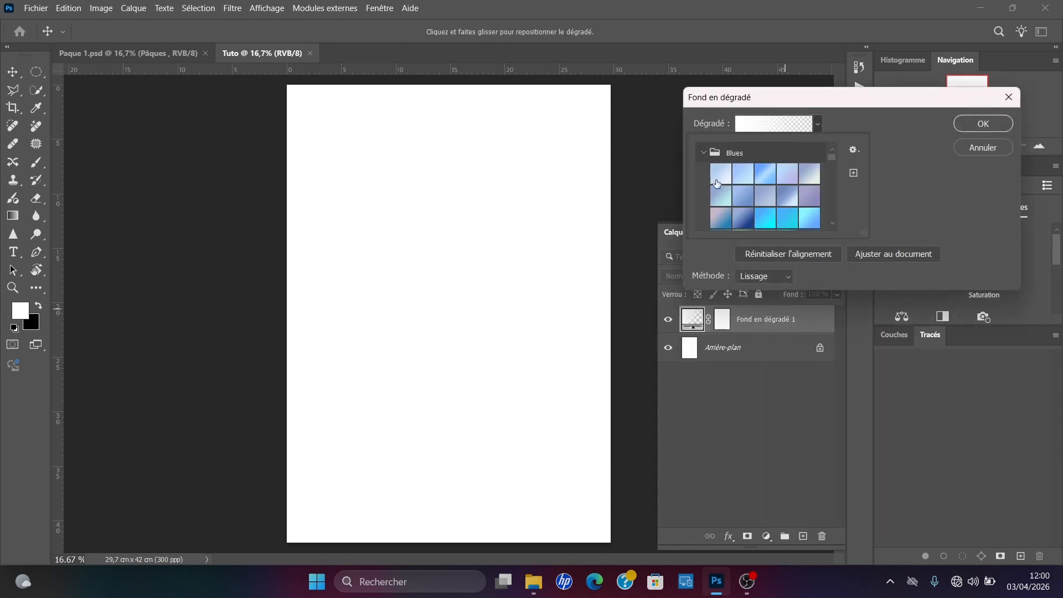
click(746, 197)
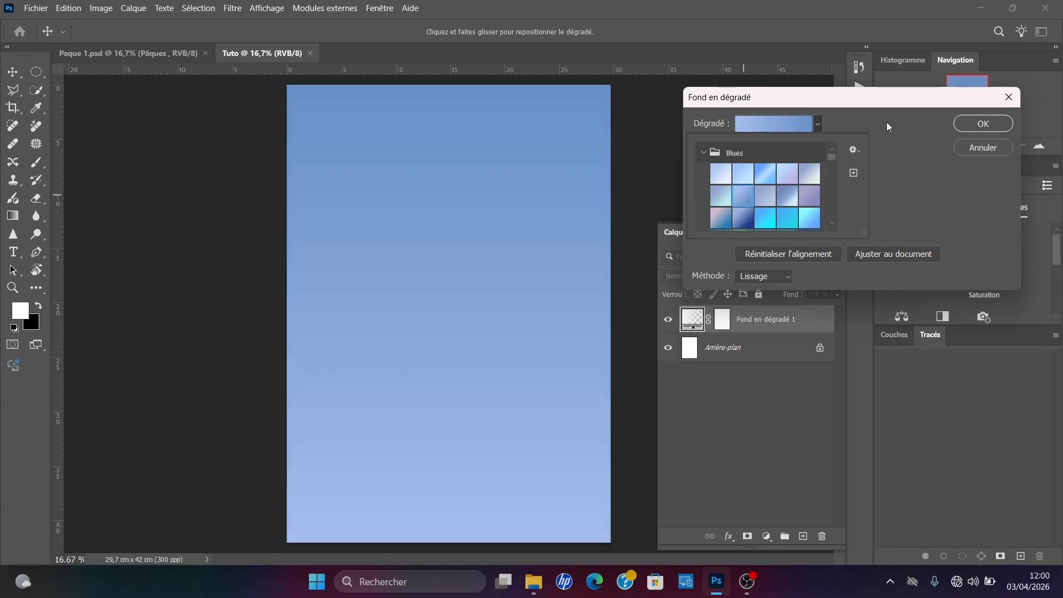
click(822, 128)
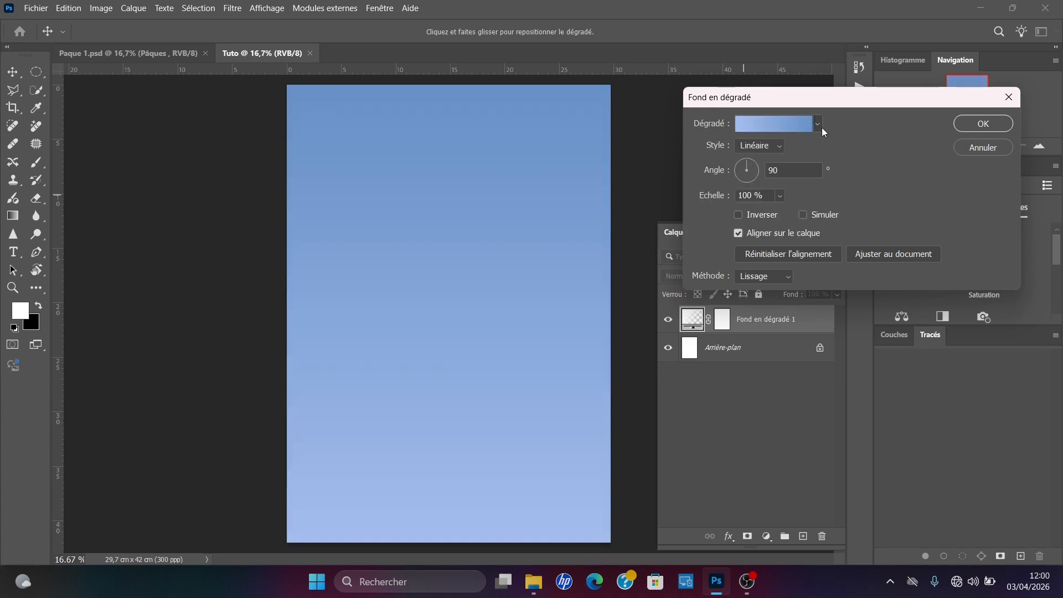
Step: Edit the fill's gradient, setting its start stop to black 000000 and its end stop to dark blue 000a18
click(766, 126)
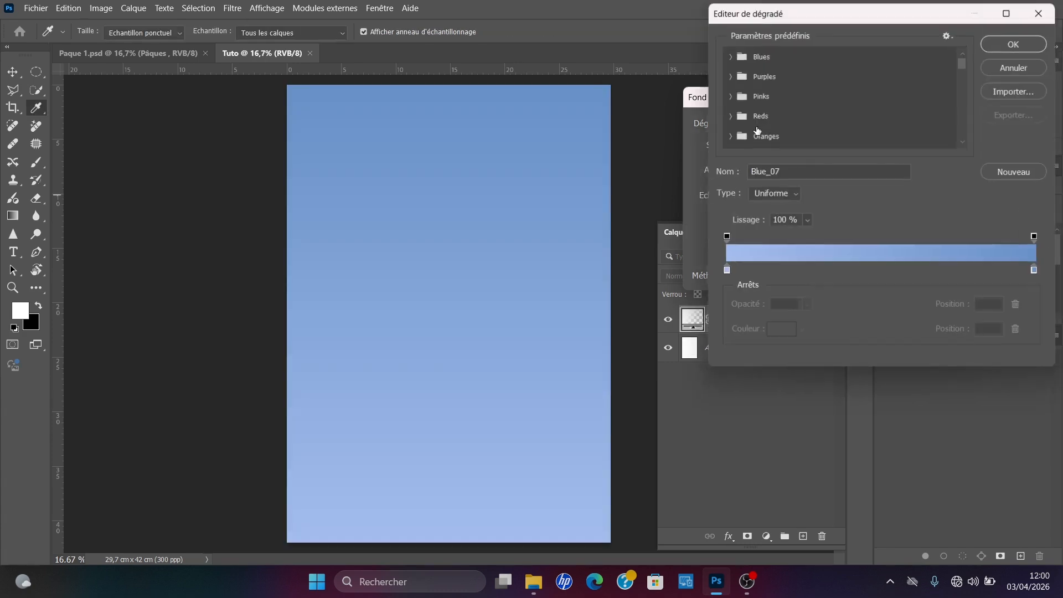
double_click(726, 271)
drag(814, 199, 838, 264)
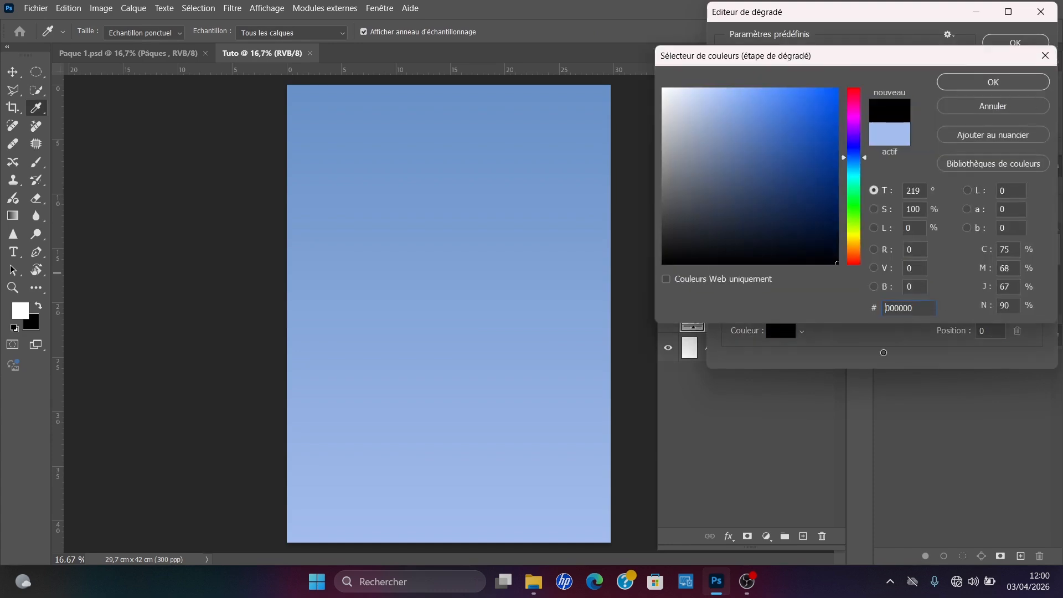
click(982, 83)
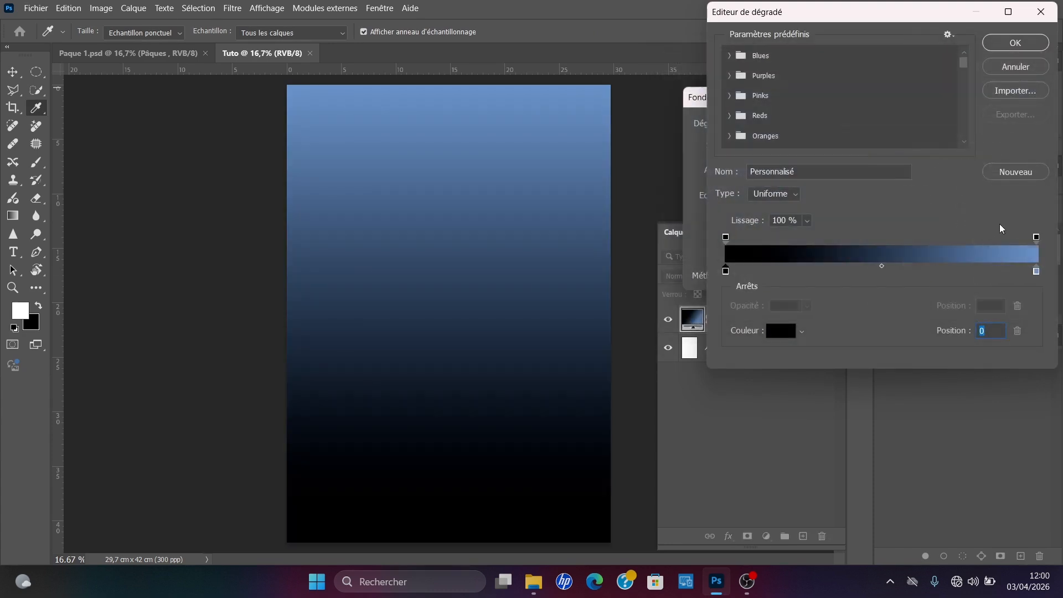
double_click(1036, 270)
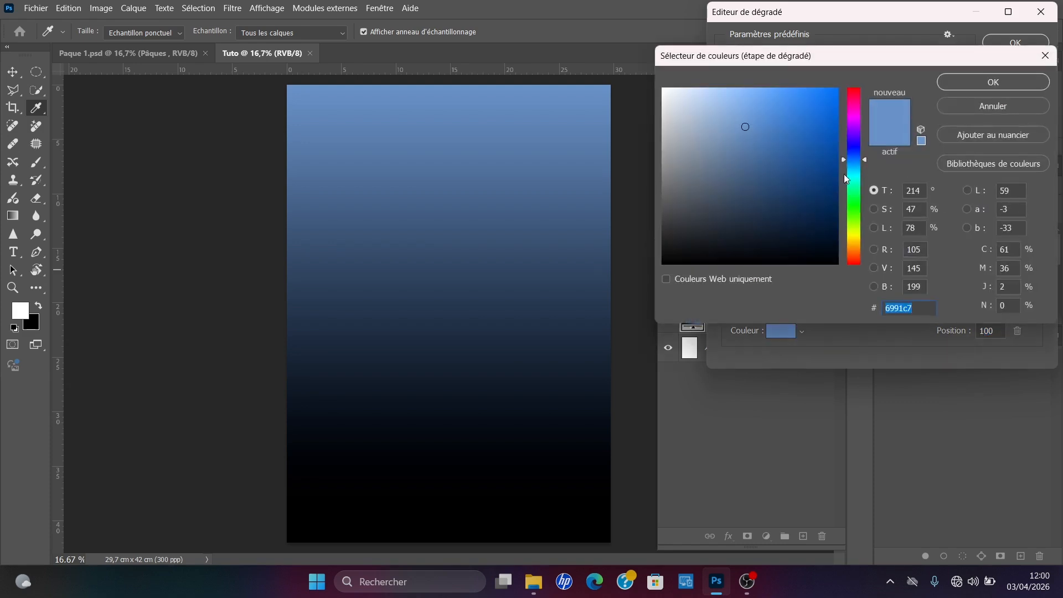
click(827, 224)
drag(827, 224, 836, 247)
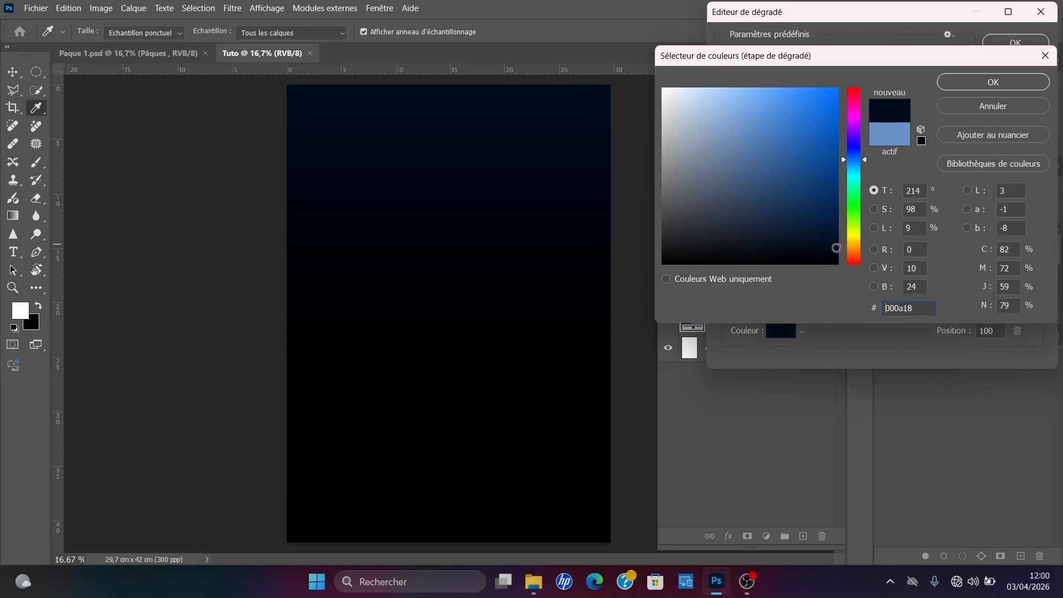
click(959, 85)
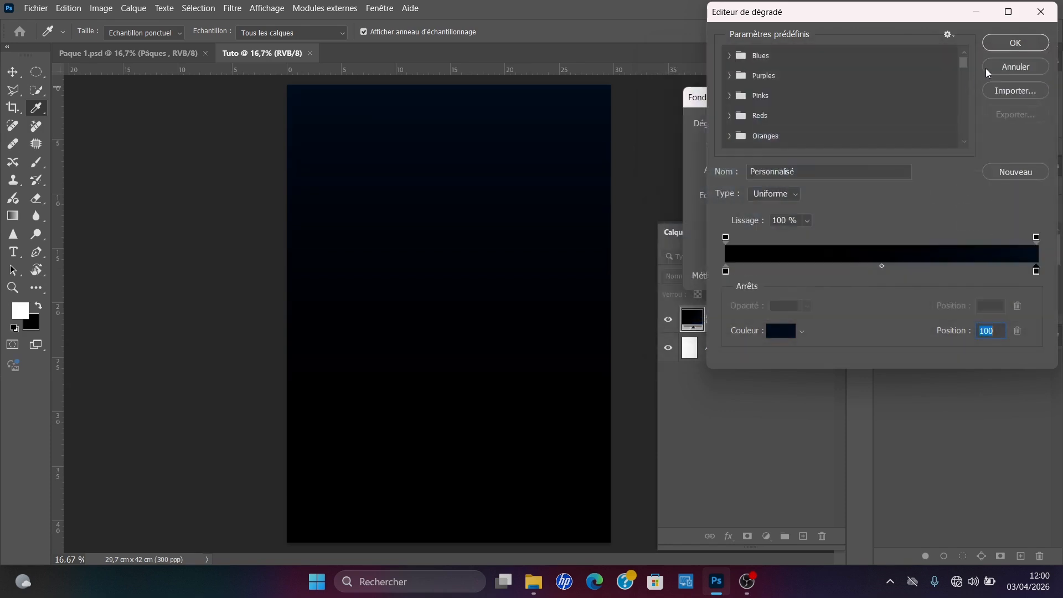
click(1011, 45)
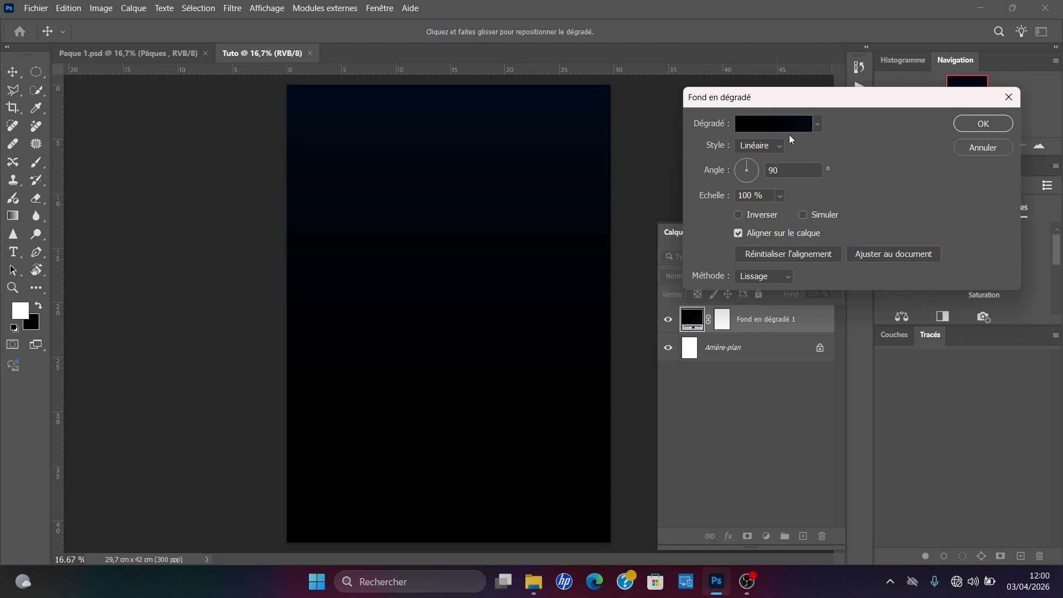
Step: Set the gradient fill style to Radial, reverse its colours and apply the fill
click(766, 217)
click(768, 220)
click(746, 168)
click(755, 219)
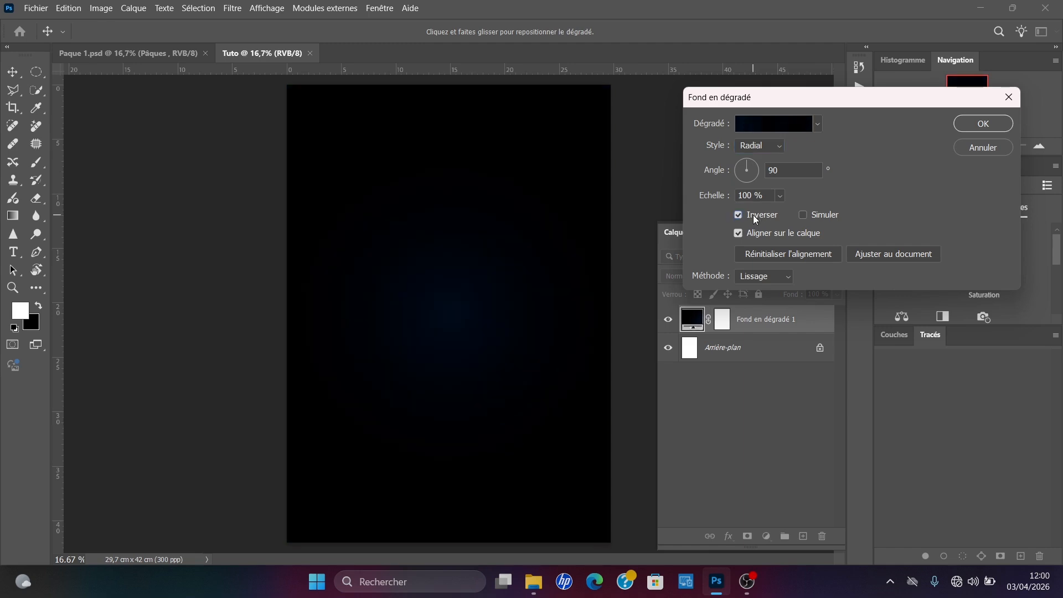
click(976, 124)
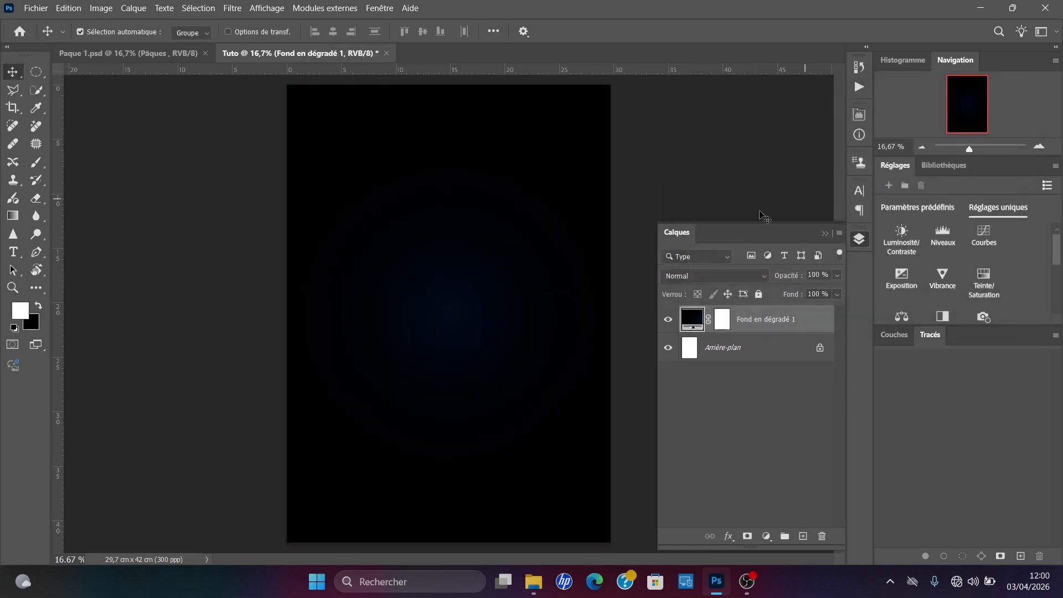
Step: Check the empty tomb image 5a275a8686e138f129b3a67219563aff in the Paque folder and place it in the Tuto document
mouse_move(533, 581)
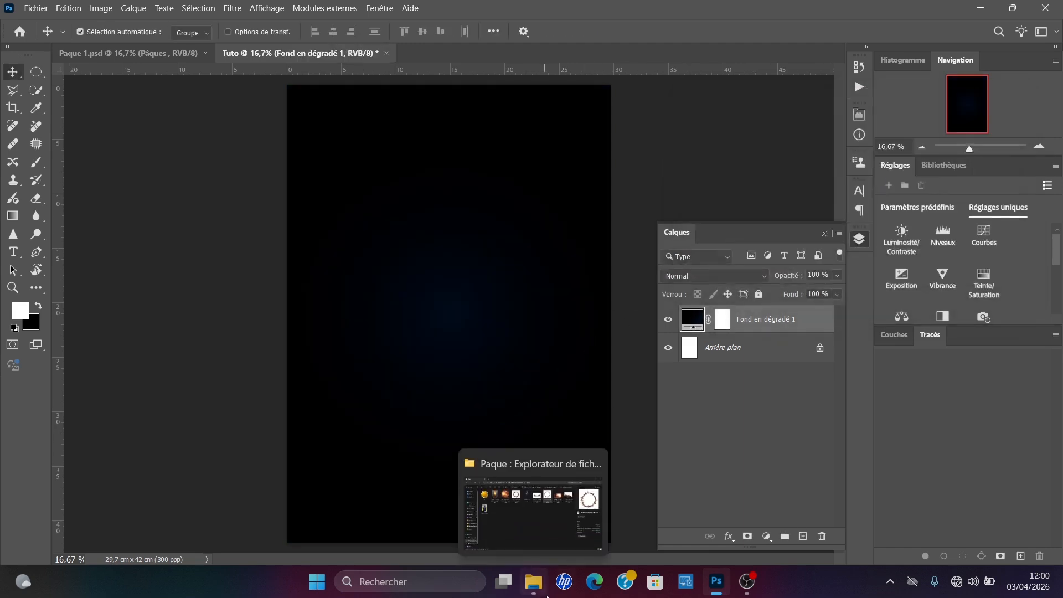
click(537, 517)
click(320, 173)
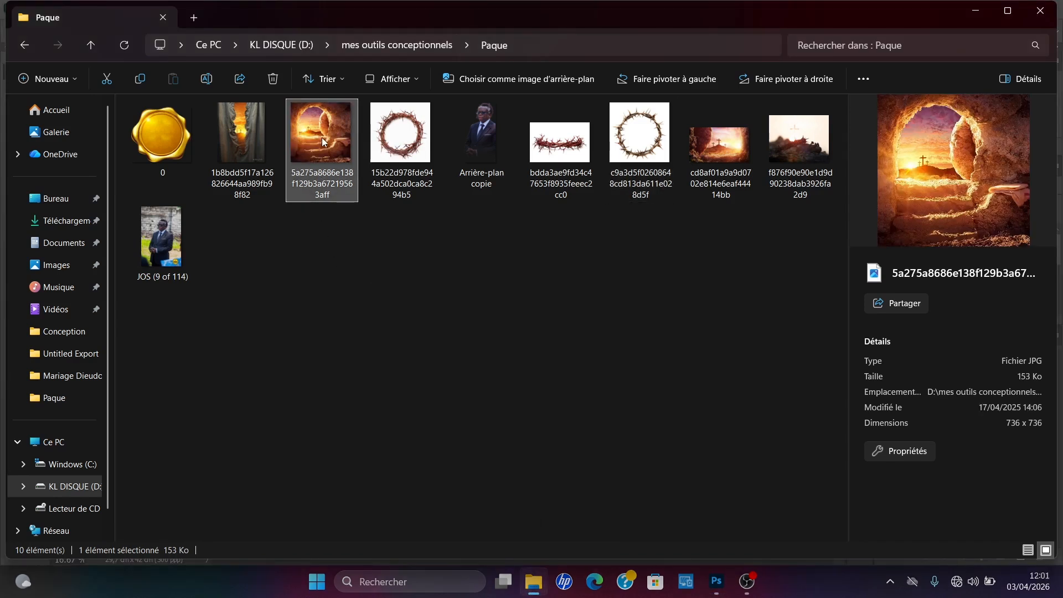
double_click(317, 133)
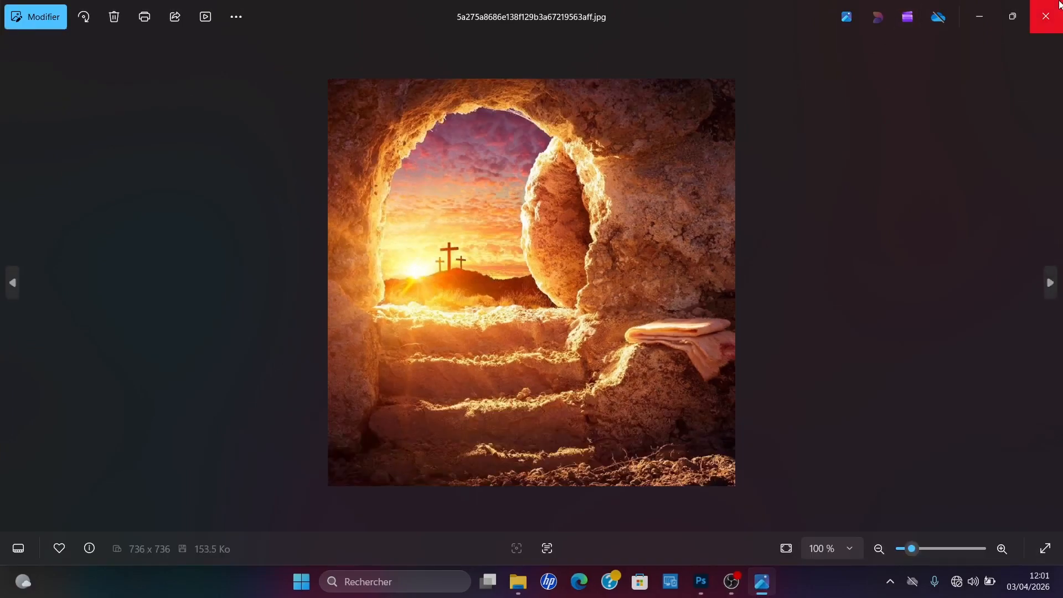
click(1058, 5)
drag(331, 148, 470, 284)
drag(558, 331, 411, 311)
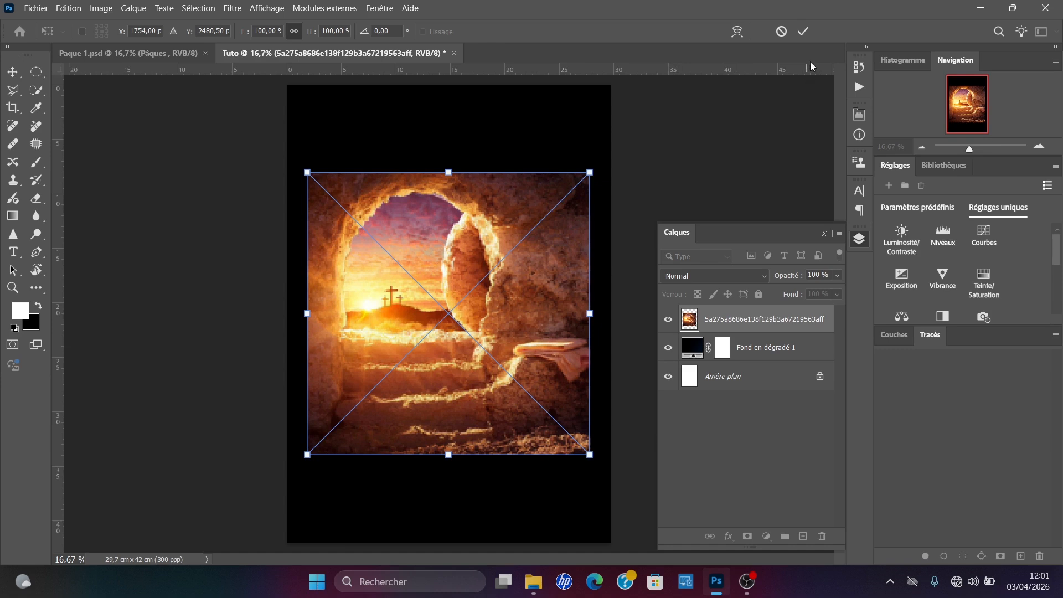
click(806, 34)
Step: Scale the tomb image to about 152% and move it up so it fills the page's width and upper part
key(ctrl+t)
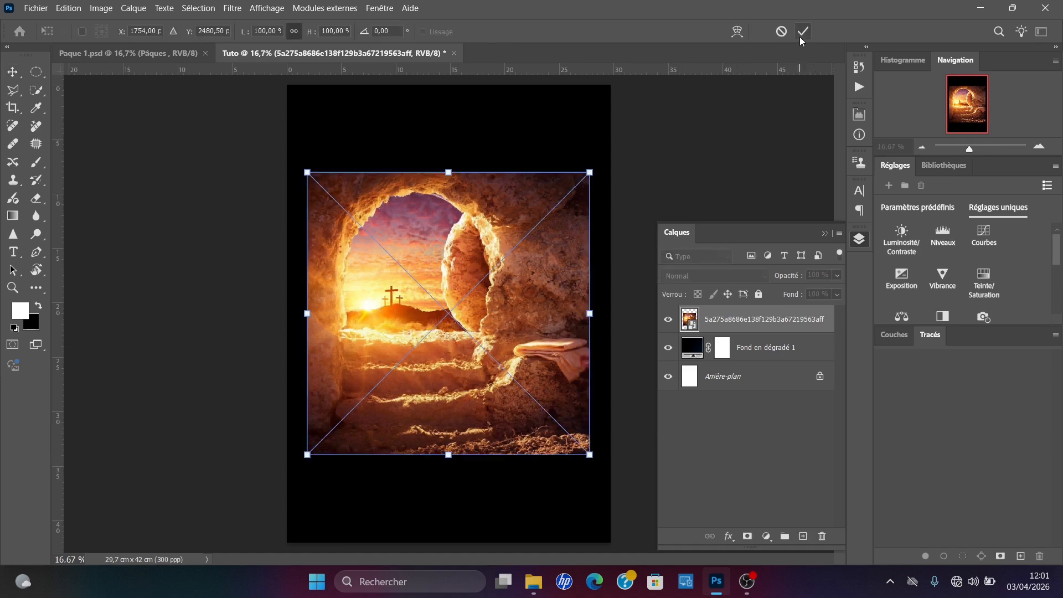
drag(449, 171, 448, 102)
drag(477, 218, 478, 197)
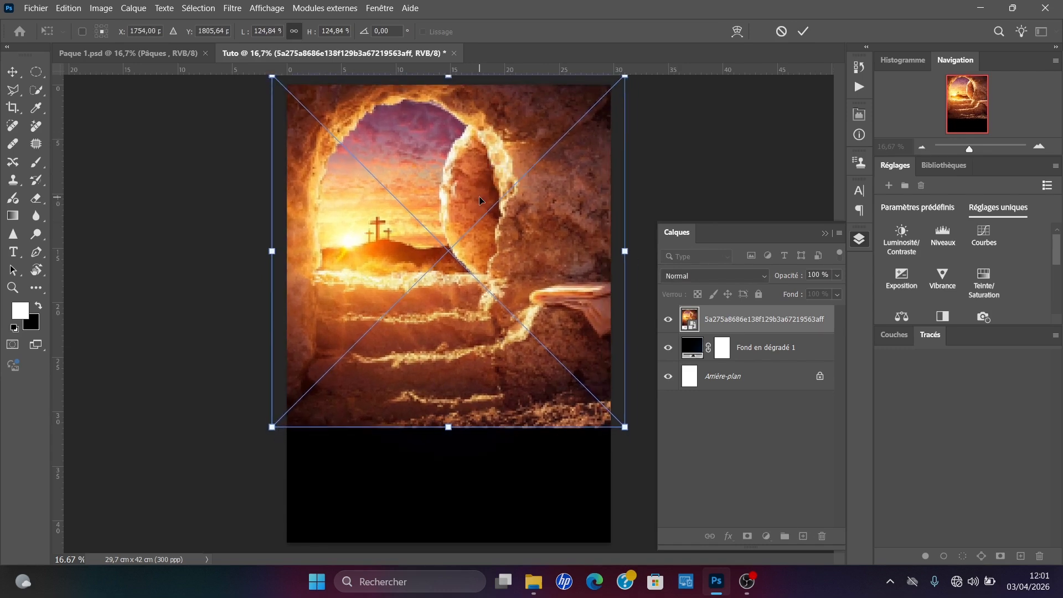
drag(617, 423, 619, 434)
drag(571, 378, 524, 308)
drag(577, 364, 666, 442)
drag(560, 348, 576, 350)
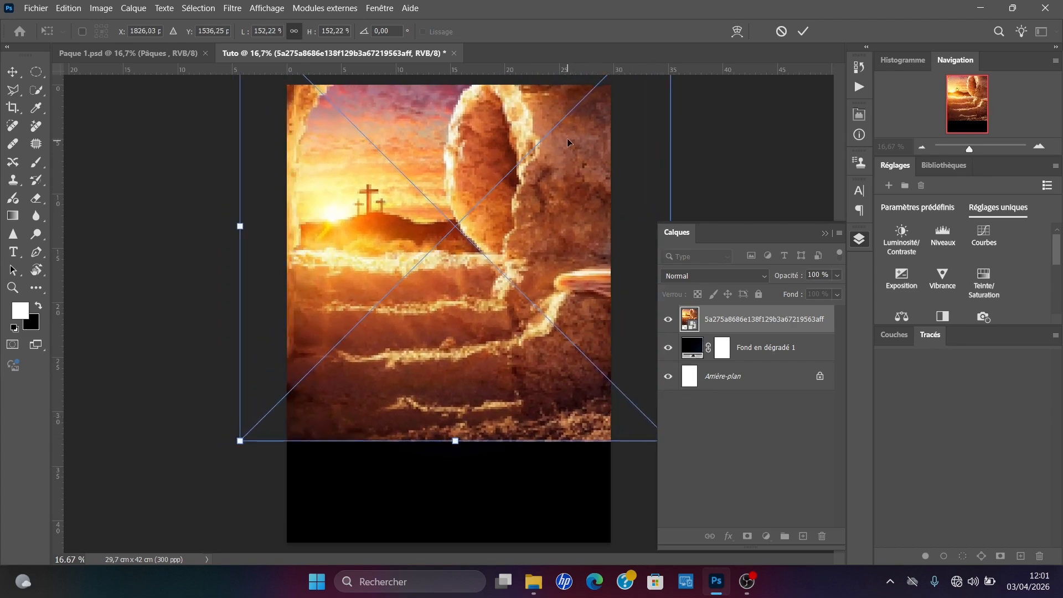
click(810, 32)
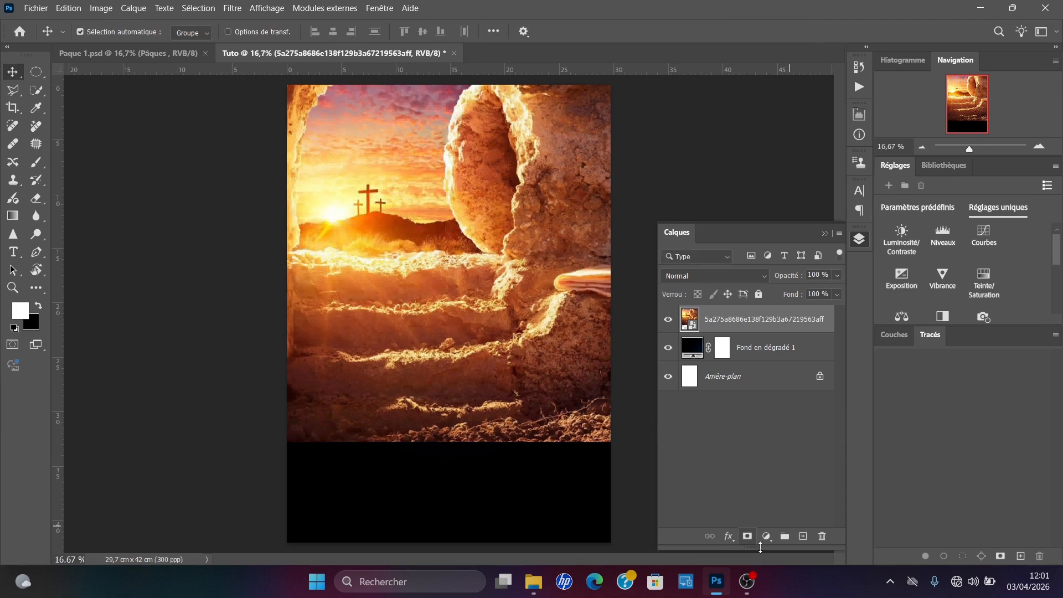
Step: Add a layer mask to the tomb image and paint its lower part black with a large soft brush to fade it into the background
click(746, 536)
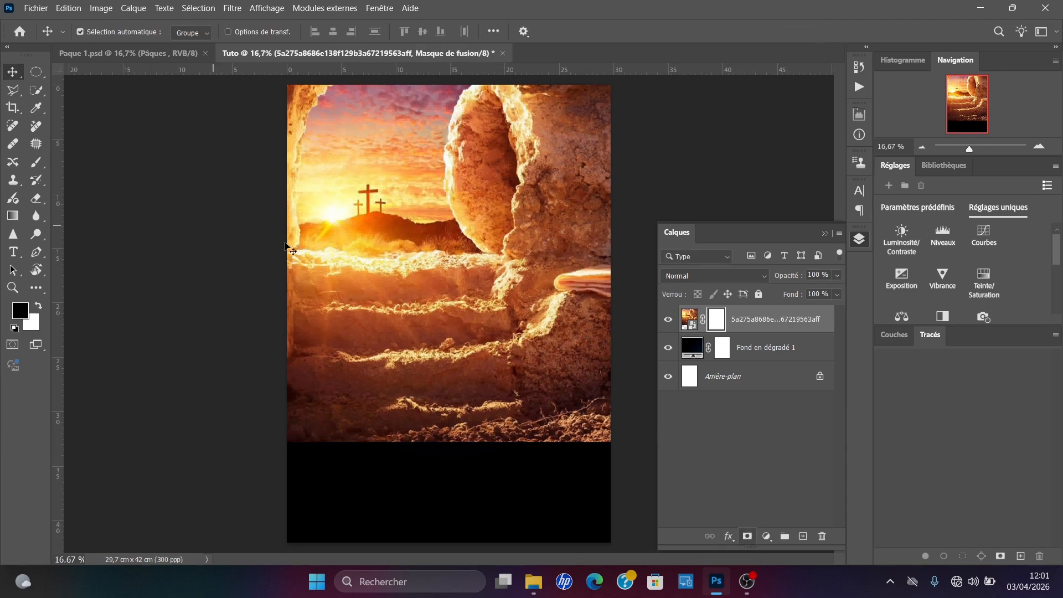
key(b)
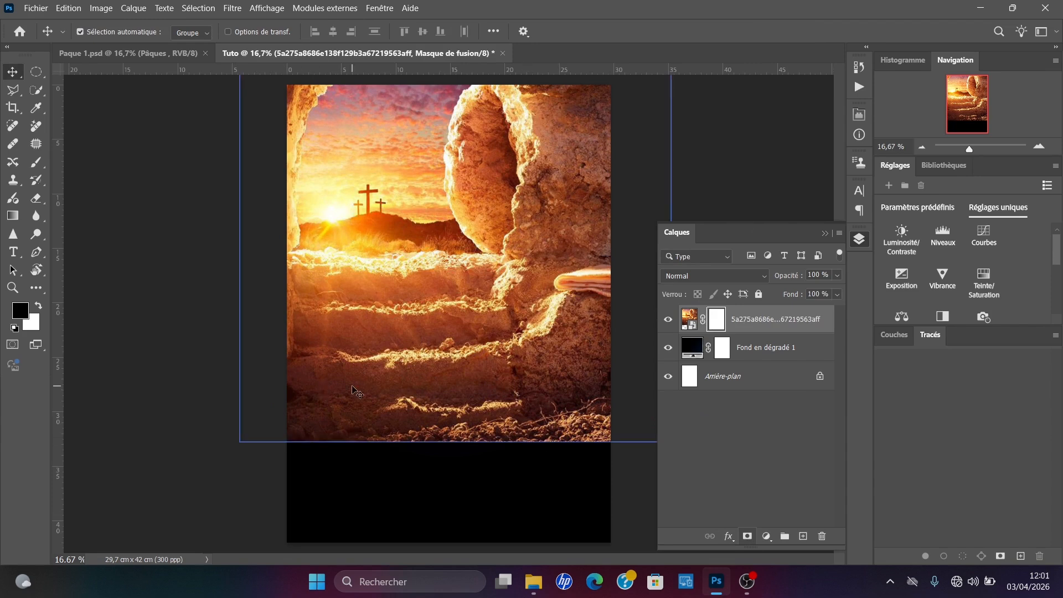
mouse_move(388, 424)
mouse_down()
mouse_move(457, 436)
mouse_move(356, 435)
mouse_up()
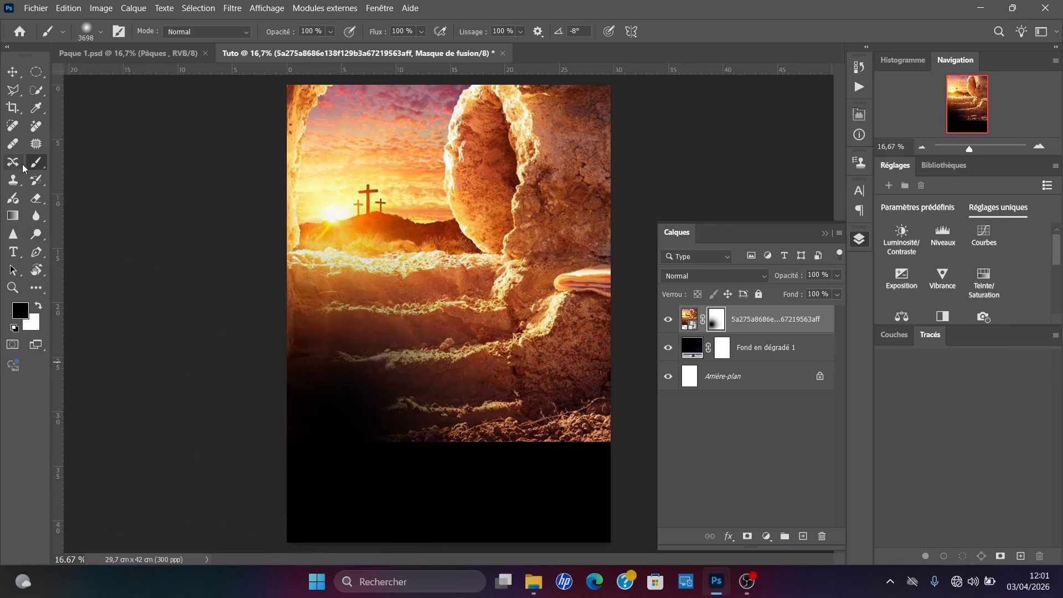
click(19, 310)
key(Escape)
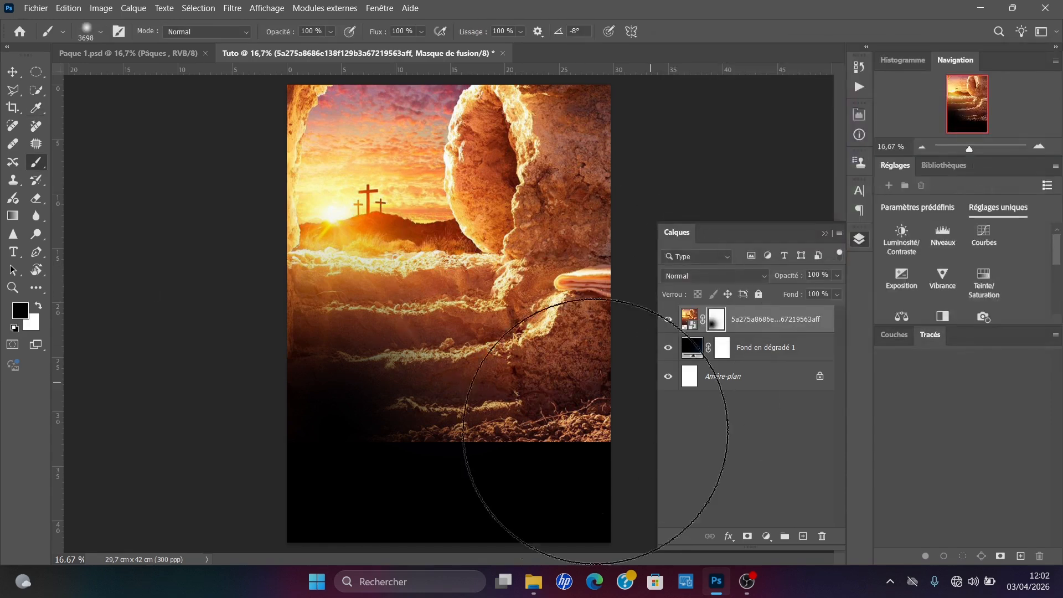
click(482, 450)
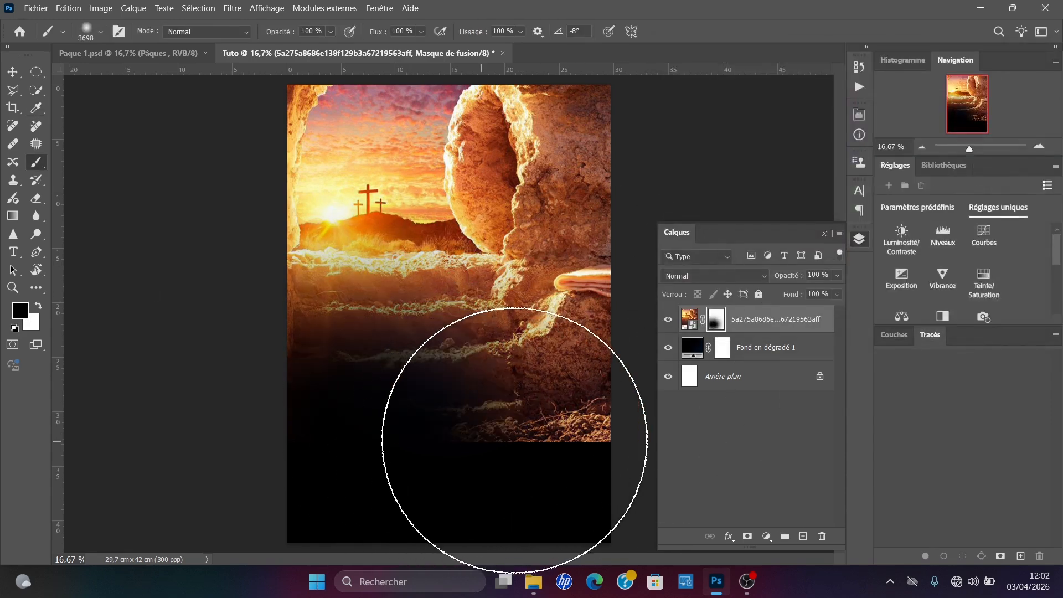
click(515, 440)
click(548, 439)
click(591, 438)
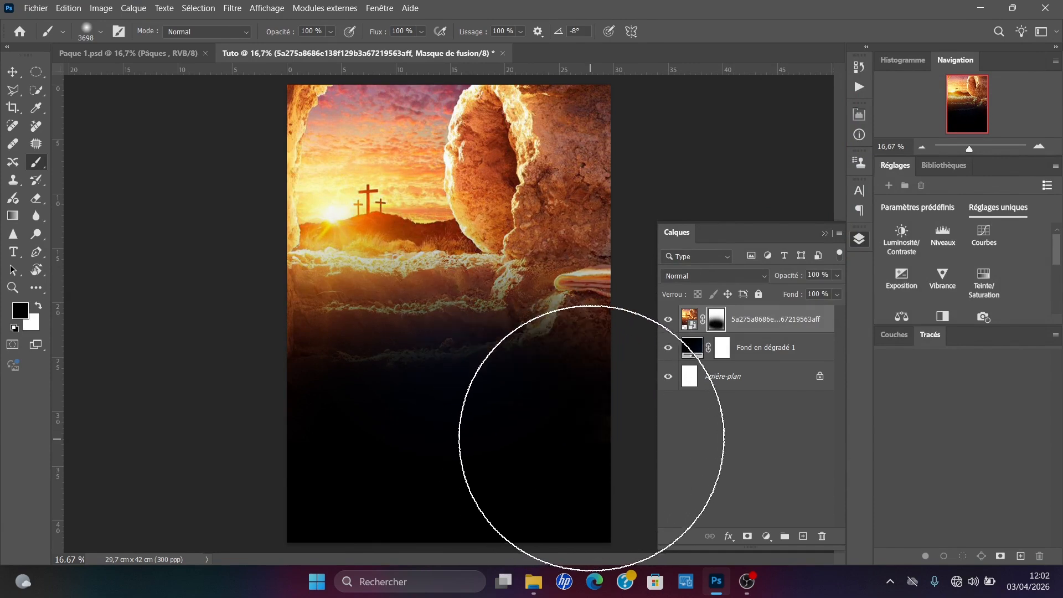
click(453, 382)
mouse_move(484, 387)
mouse_down()
mouse_move(429, 335)
mouse_move(420, 347)
mouse_up()
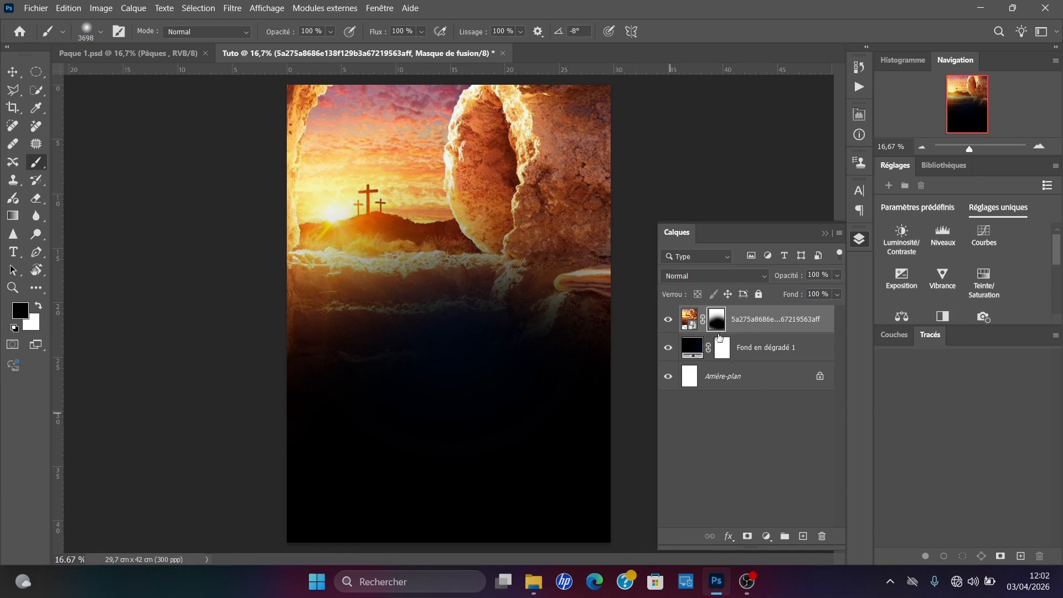
Step: Set the tomb image layer's opacity to 72%
drag(791, 277, 769, 277)
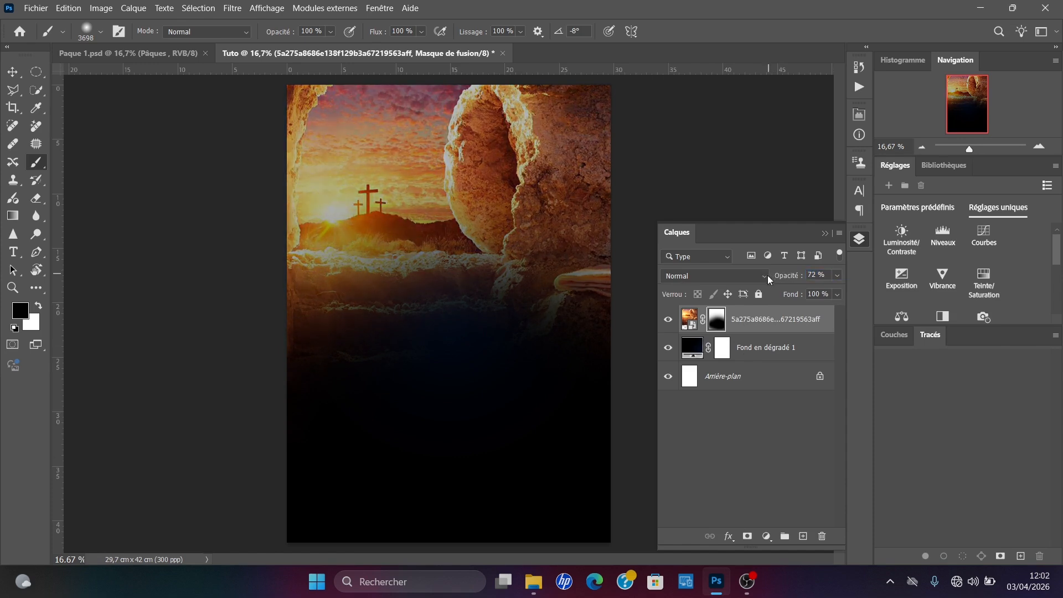
click(16, 74)
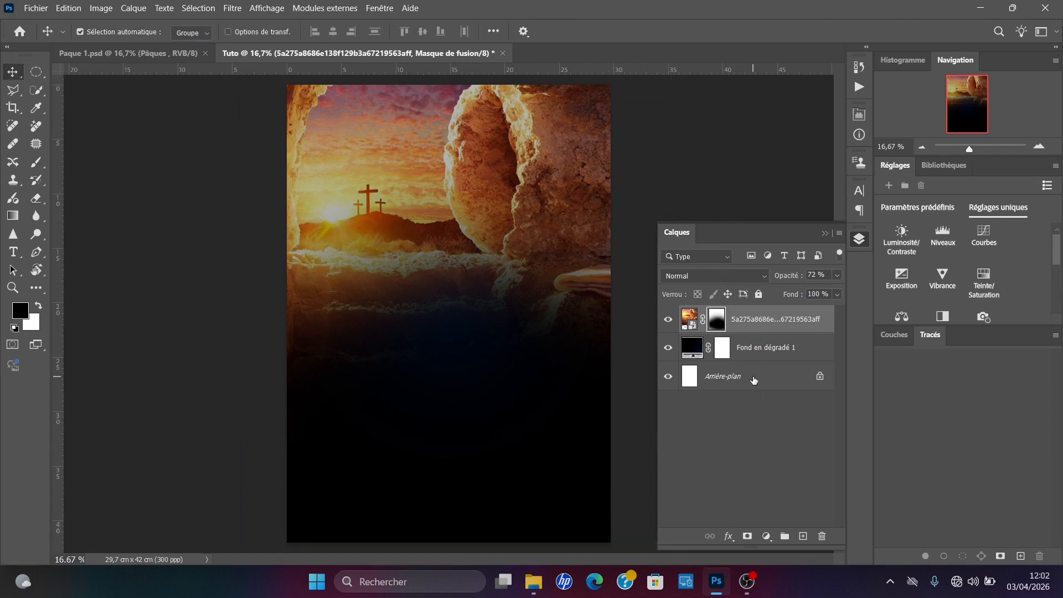
Step: Reopen the settings of the gradient fill layer Fond en dégradé 1 and apply them with a 71% scale
click(764, 348)
double_click(692, 347)
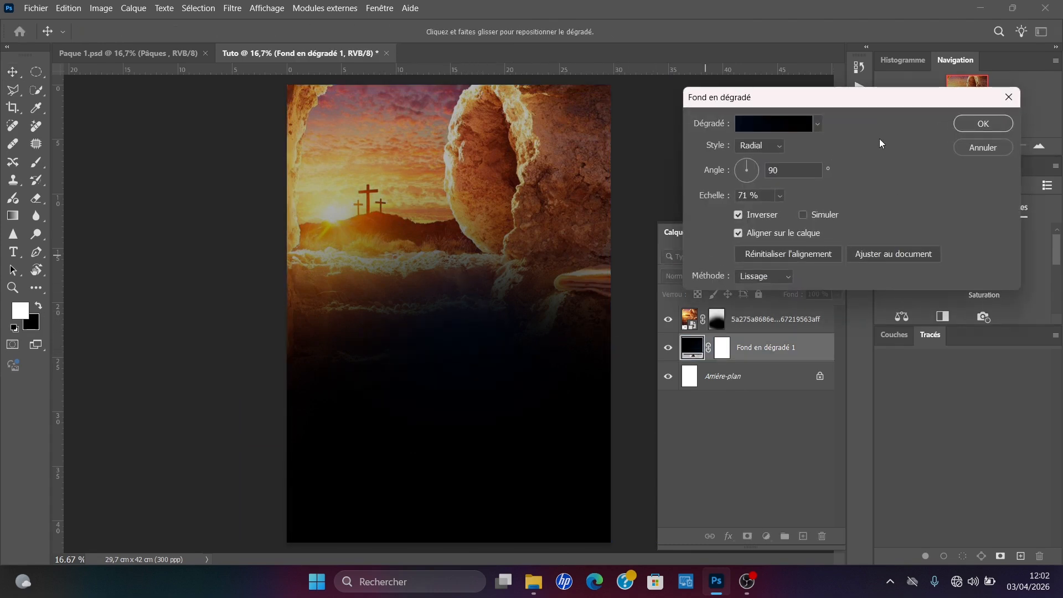
click(978, 125)
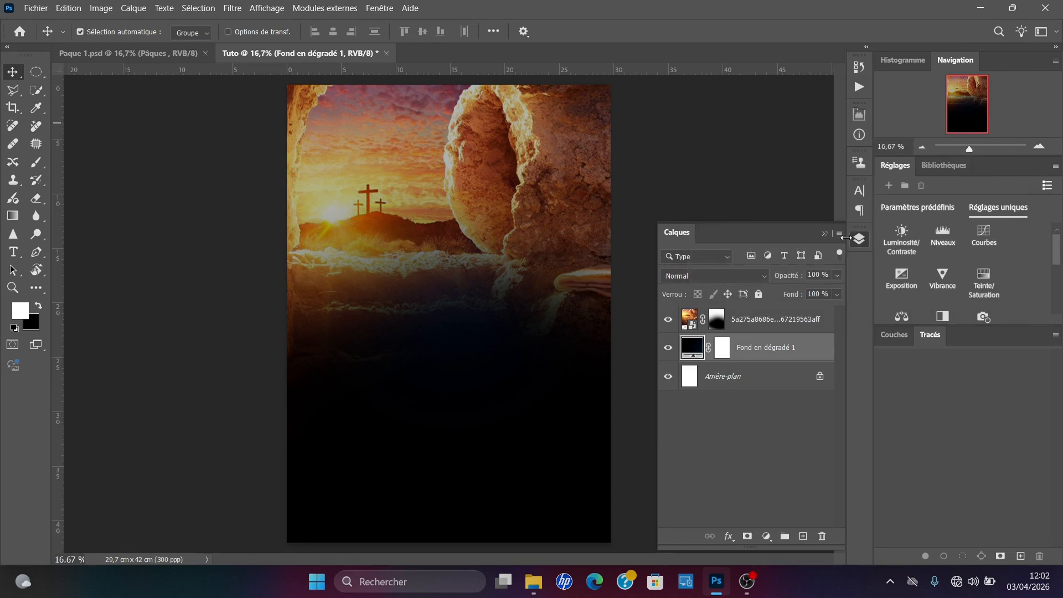
Step: Add the text Pâques in white ffffff just below the sunrise horizon, on a new layer directly above the gradient fill
click(441, 203)
click(780, 348)
key(t)
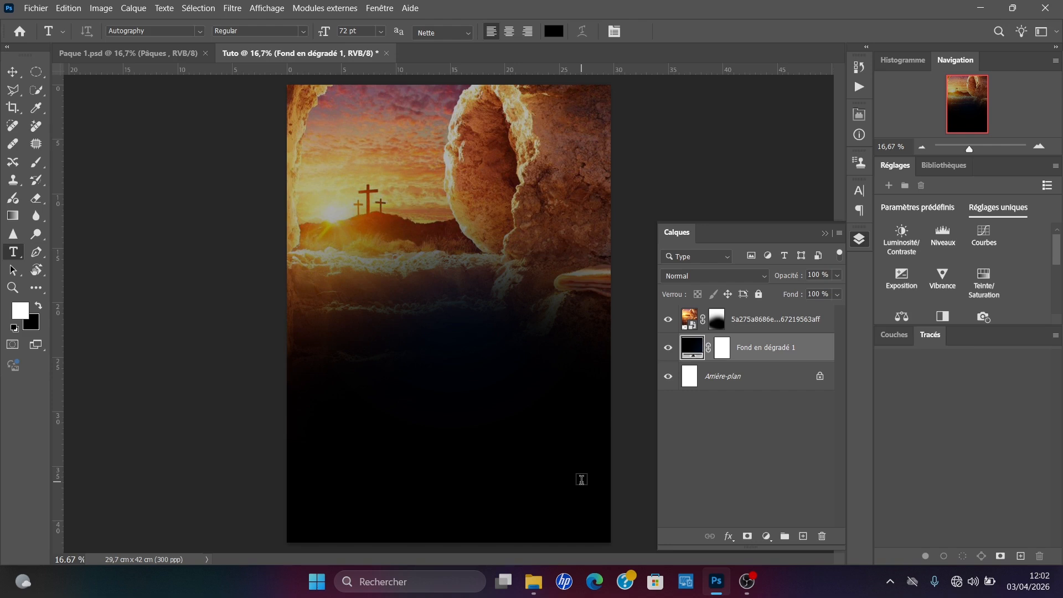
click(318, 291)
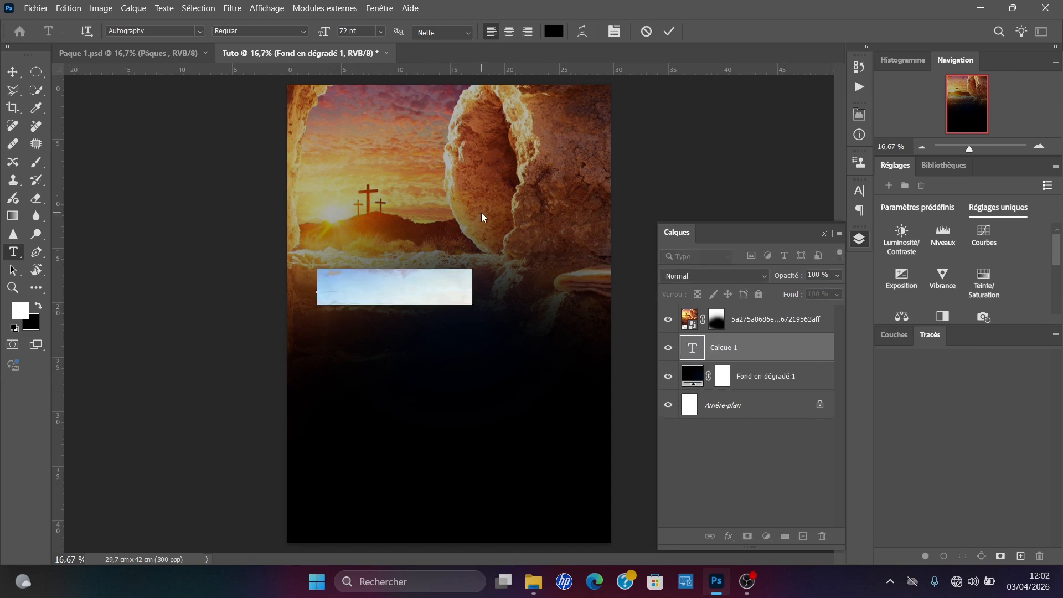
click(553, 30)
text(ffffff)
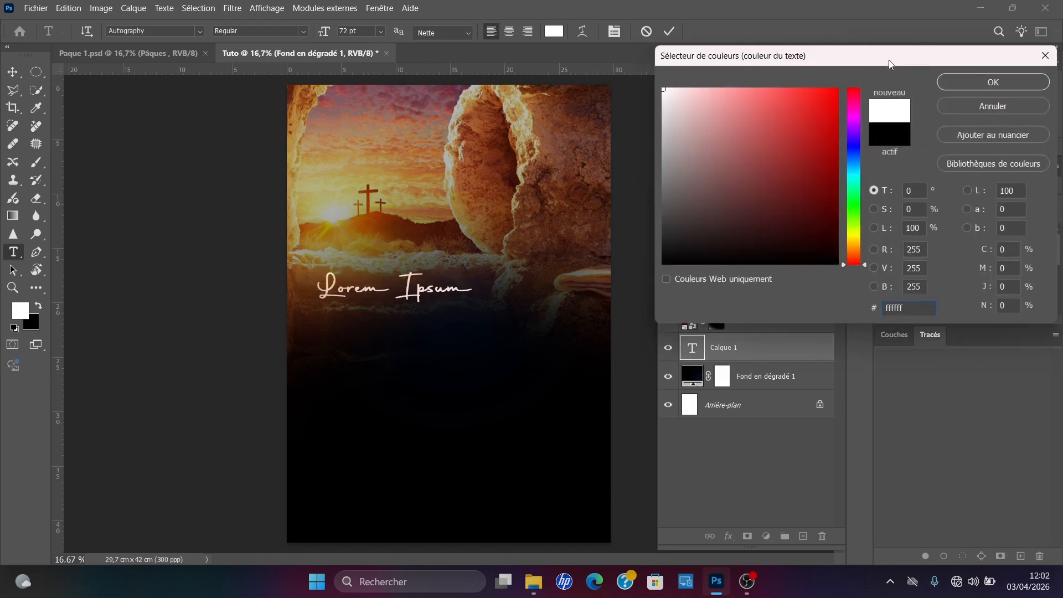
click(969, 82)
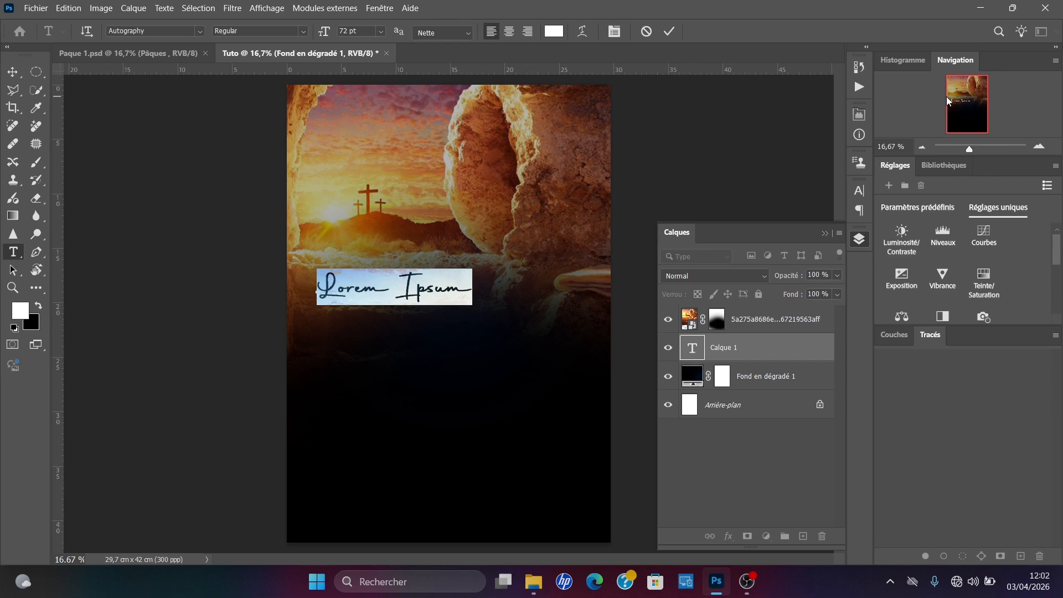
text(Pa)
key(BackSpace)
text(âques)
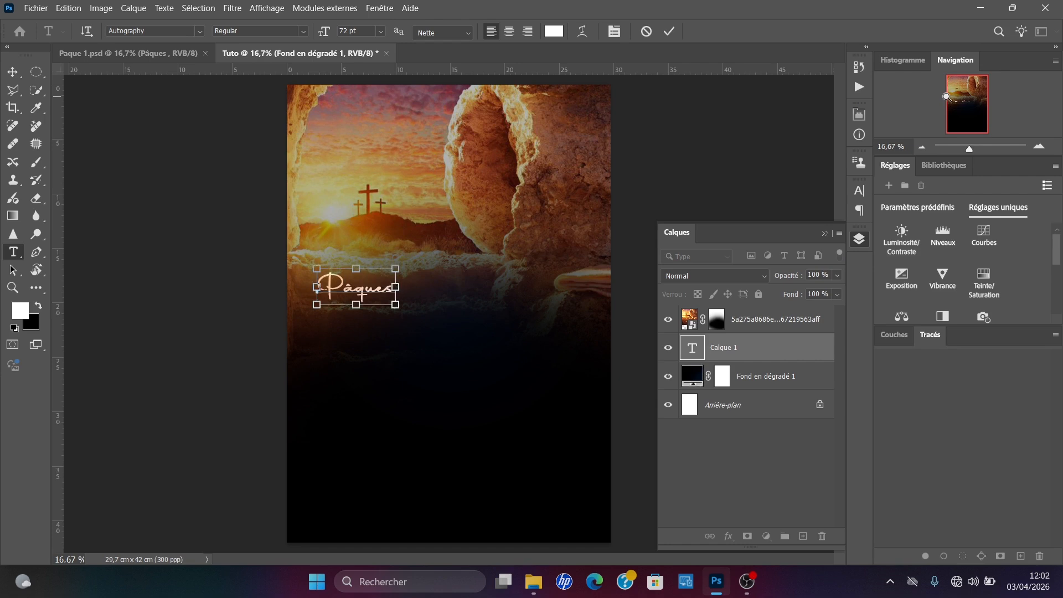
Step: Try the Mogilte Regular font on the Pâques text and undo the accidental shift of the tomb image
key(ctrl+a)
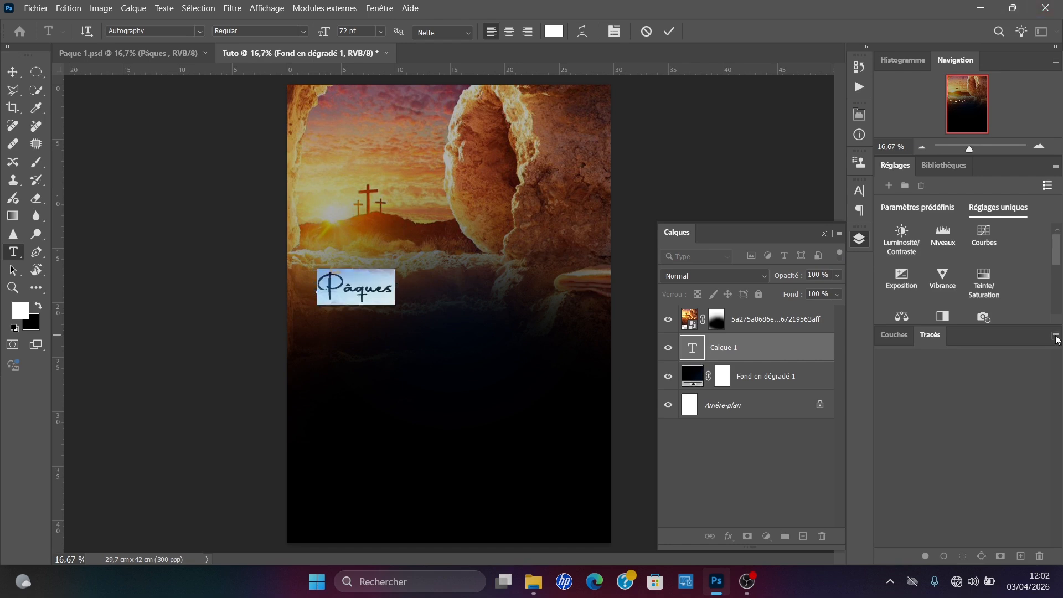
click(858, 192)
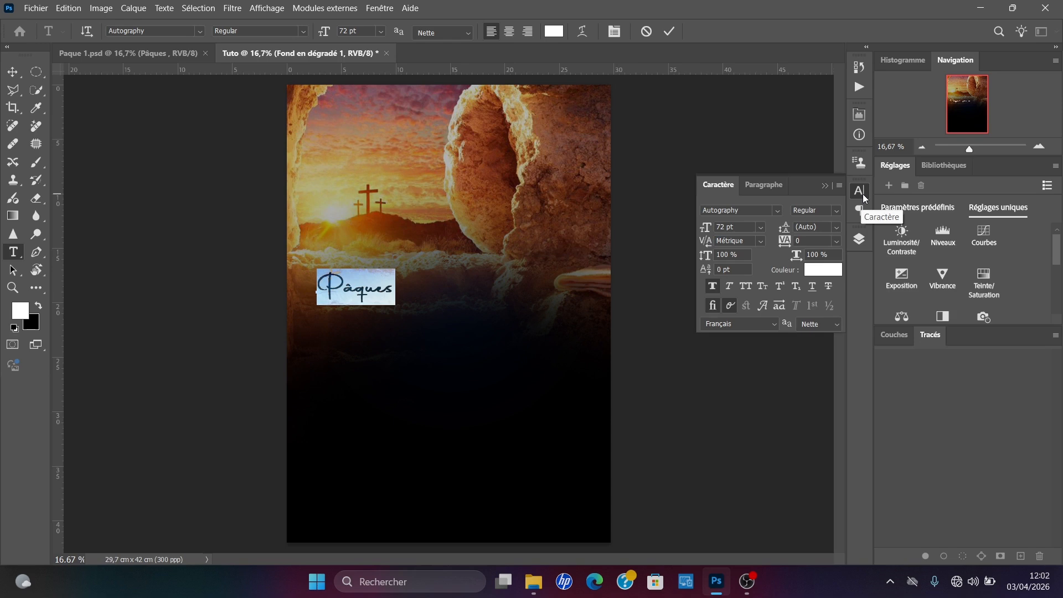
click(774, 209)
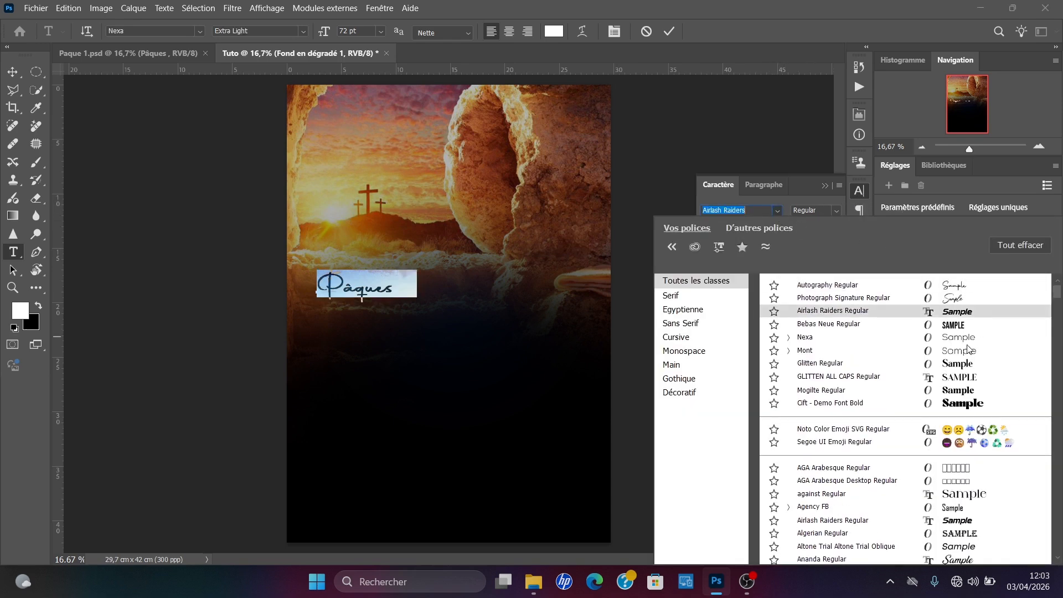
click(970, 392)
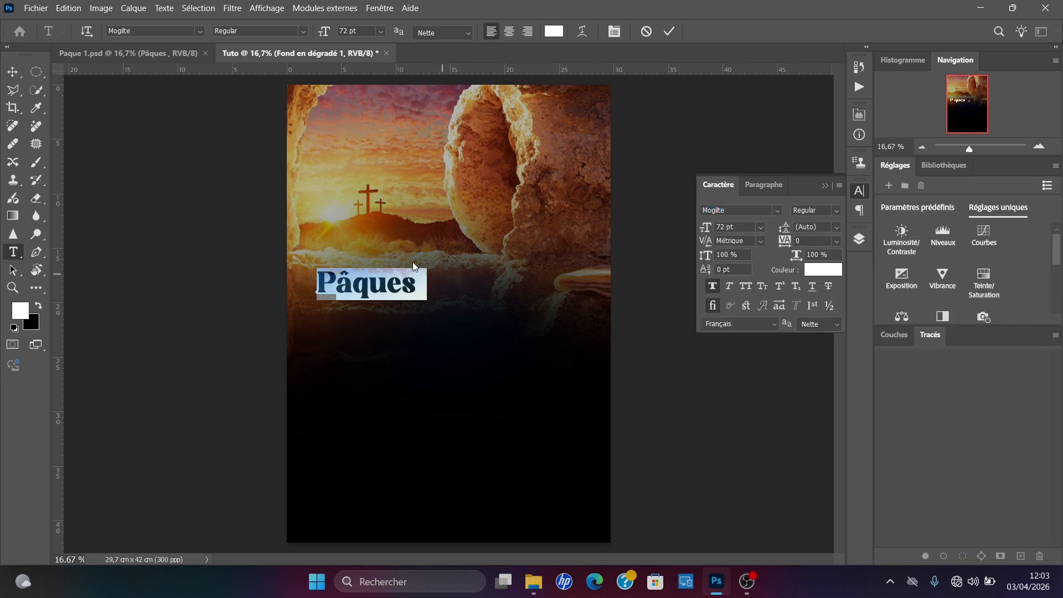
click(13, 72)
drag(375, 285, 377, 284)
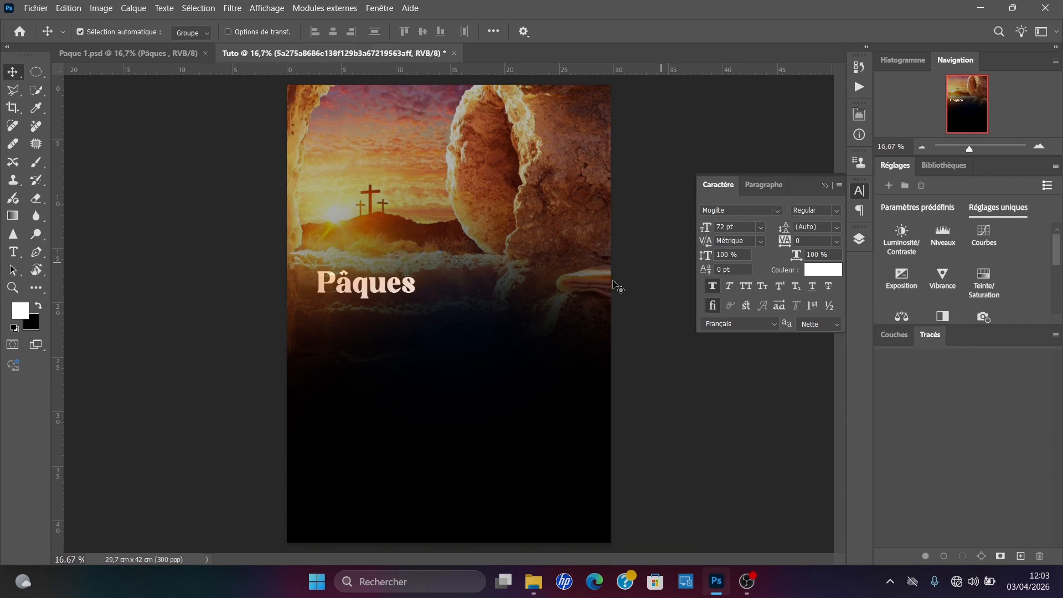
key(ctrl+z)
Step: Set the whole Pâques text in the GLITTEN ALL CAPS Regular font
key(t)
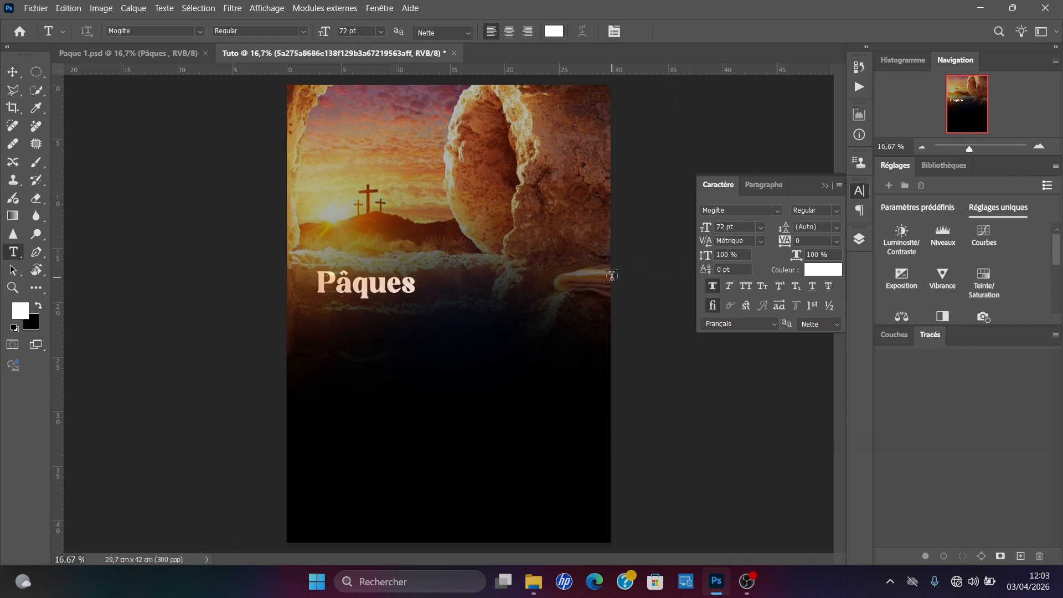
click(405, 290)
key(ctrl+a)
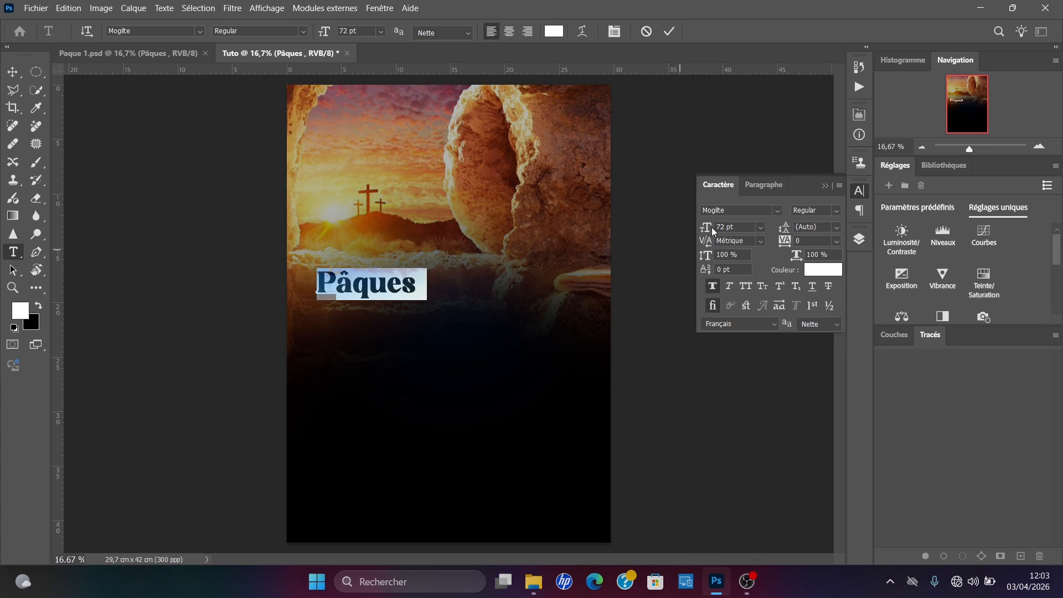
click(775, 211)
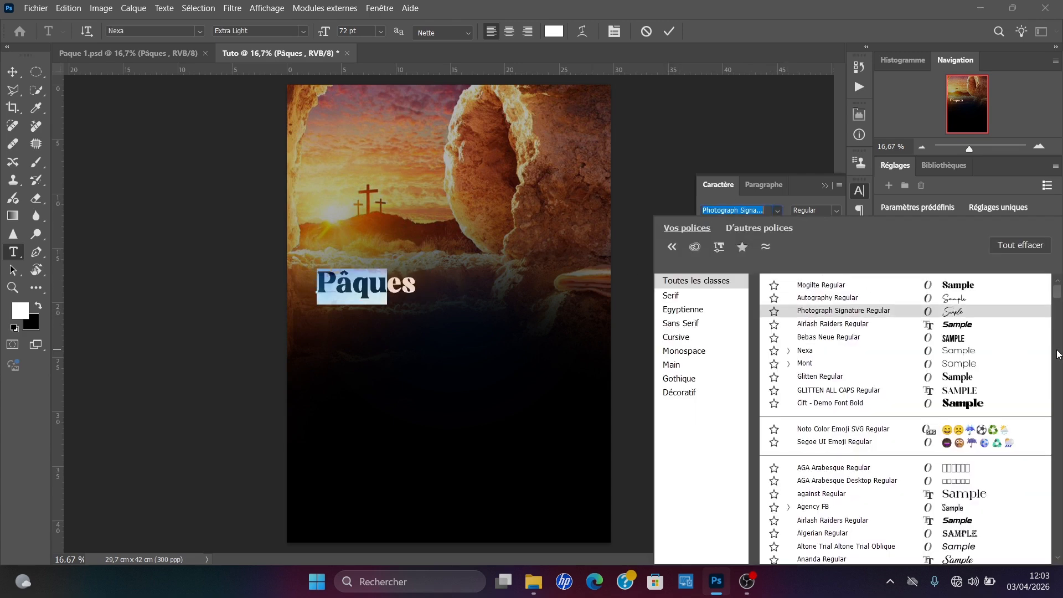
click(966, 394)
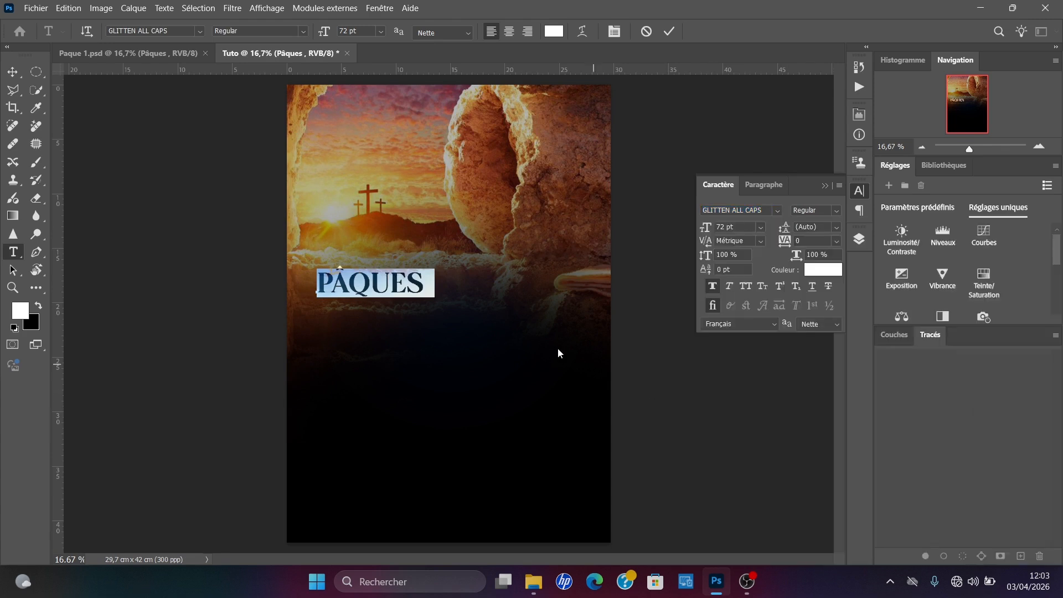
click(14, 73)
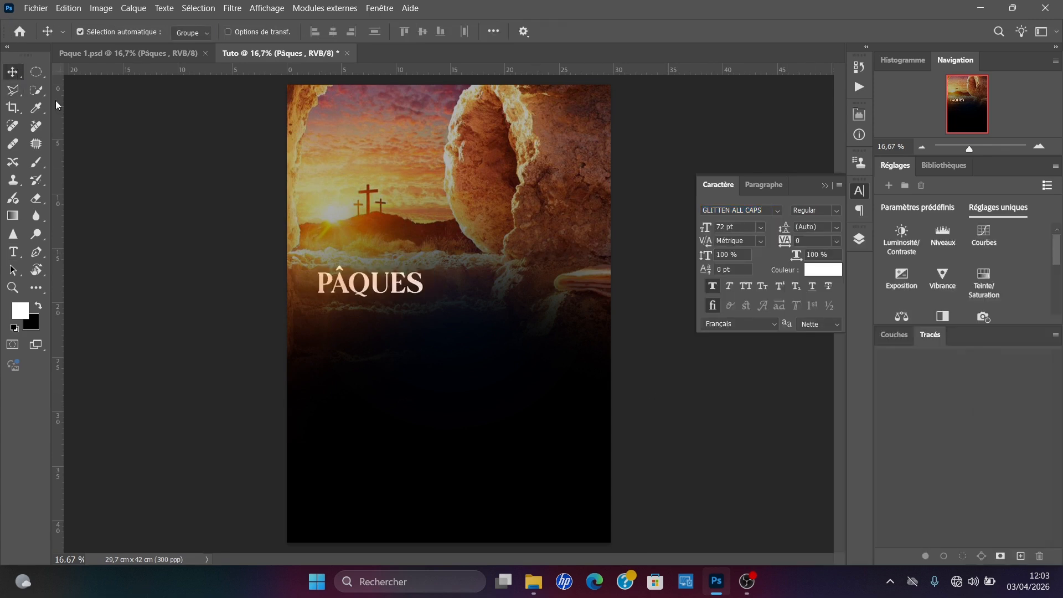
Step: Scale the Pâques text to about 162% and shift it closer to the poster's left edge, just below the horizon
key(ctrl+t)
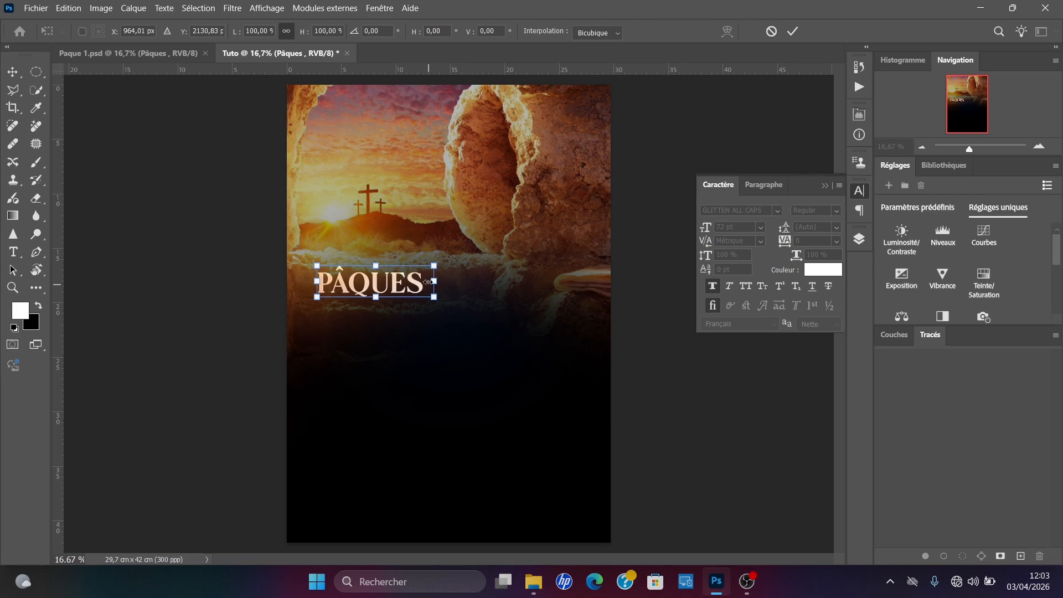
drag(436, 281, 545, 280)
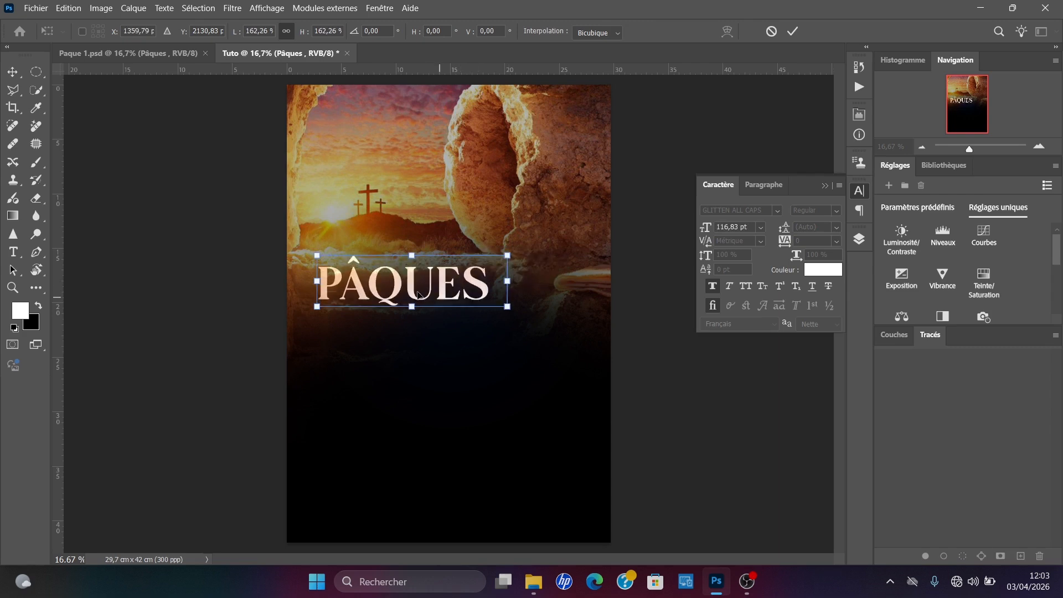
mouse_move(393, 300)
mouse_down()
mouse_move(377, 299)
mouse_move(396, 289)
mouse_up()
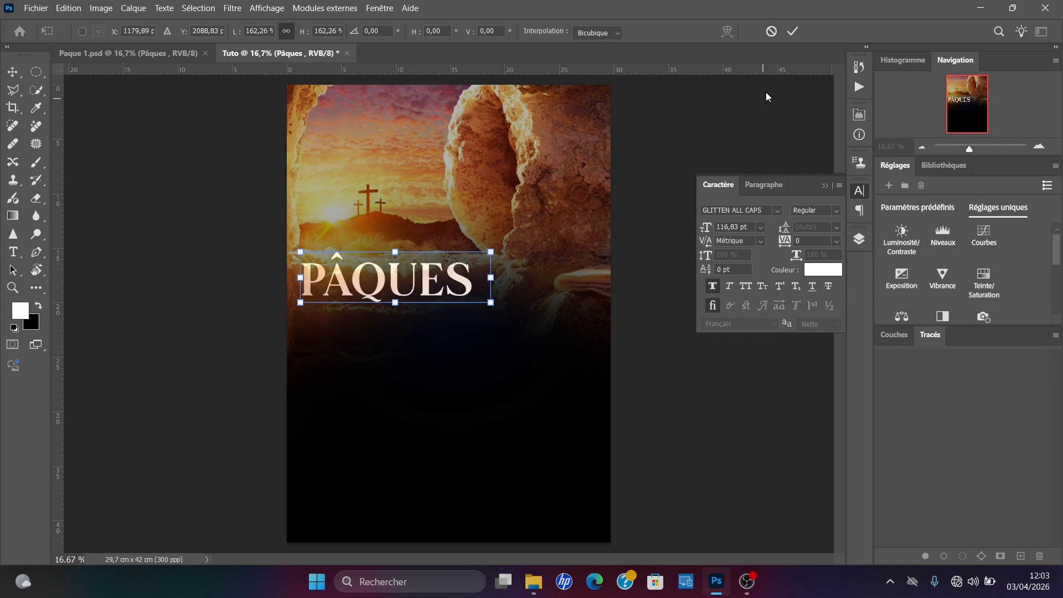
click(793, 32)
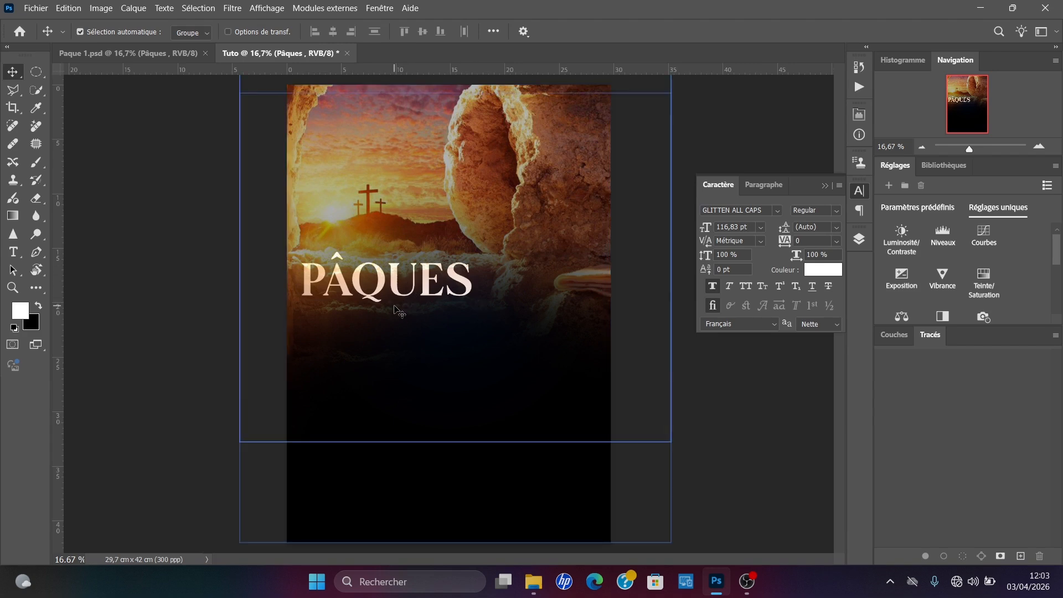
Step: Add a linear Orange_05 yellow-to-red gradient overlay to the Pâques text layer, at -173° and 104% scale, without inverting it
click(859, 237)
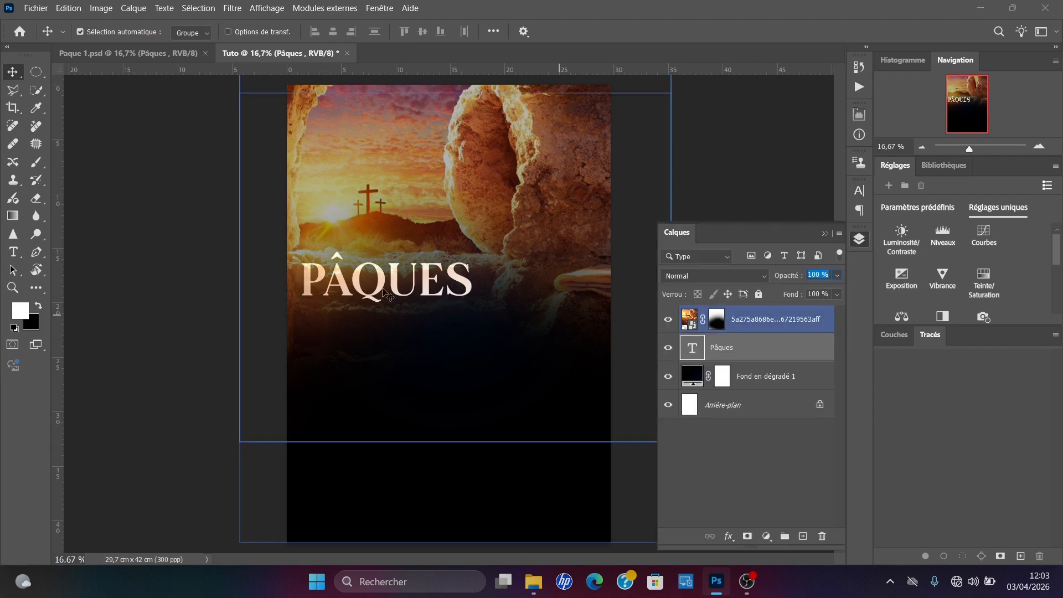
click(801, 354)
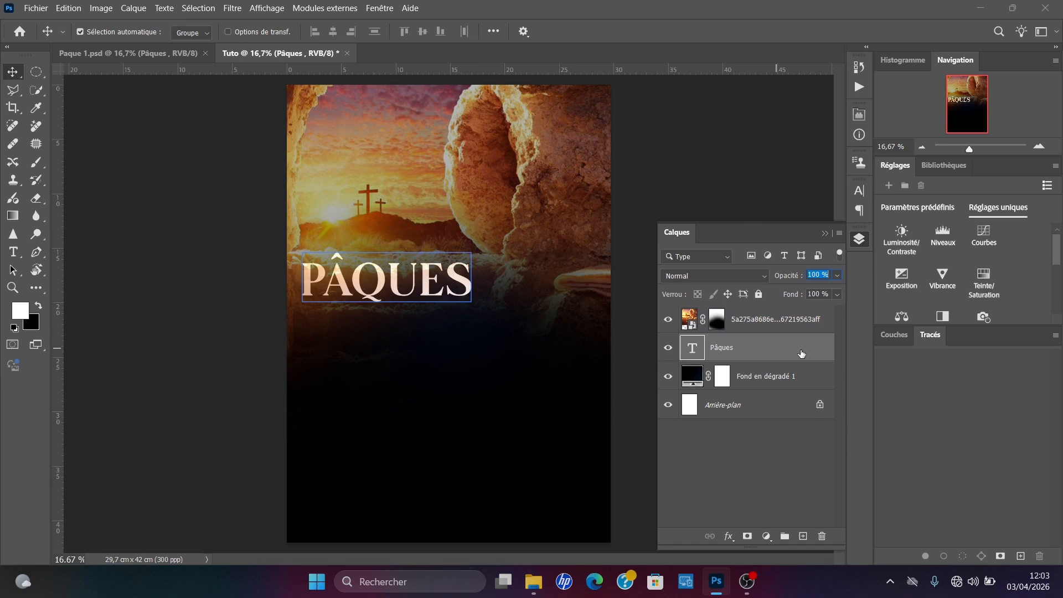
double_click(813, 351)
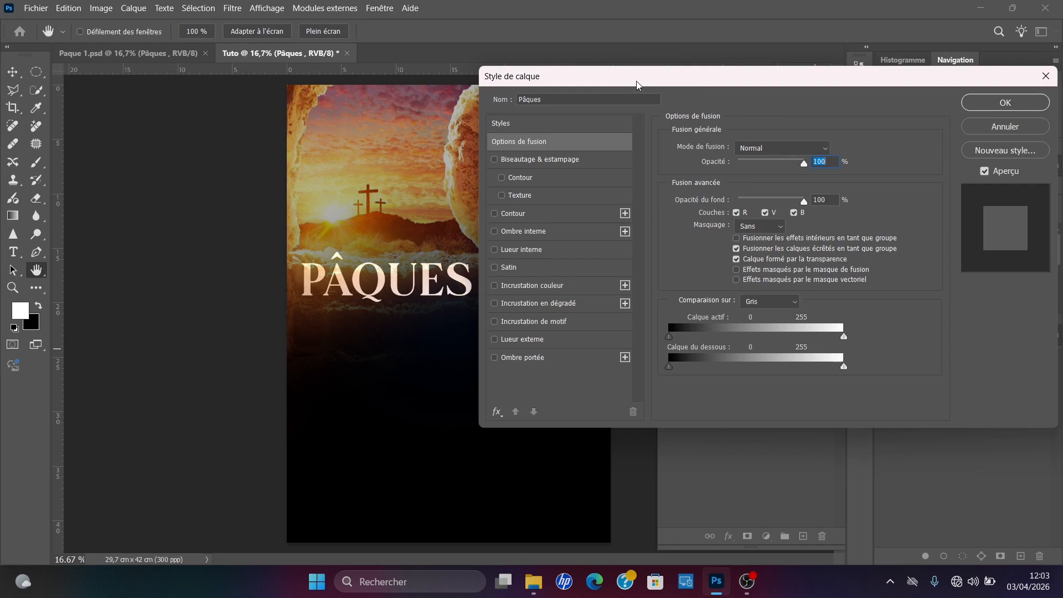
click(538, 306)
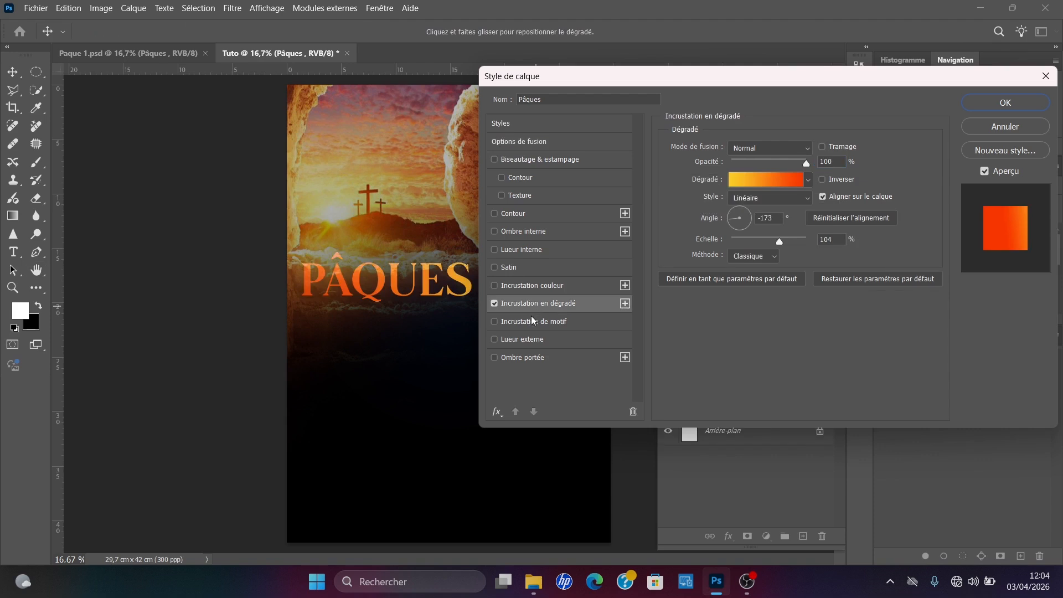
click(771, 183)
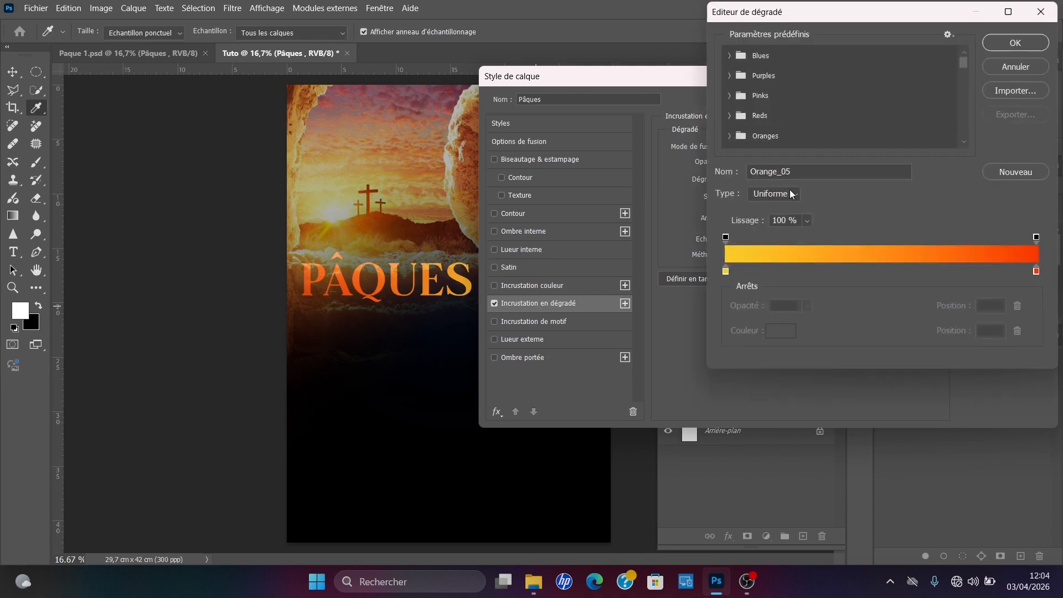
click(1016, 67)
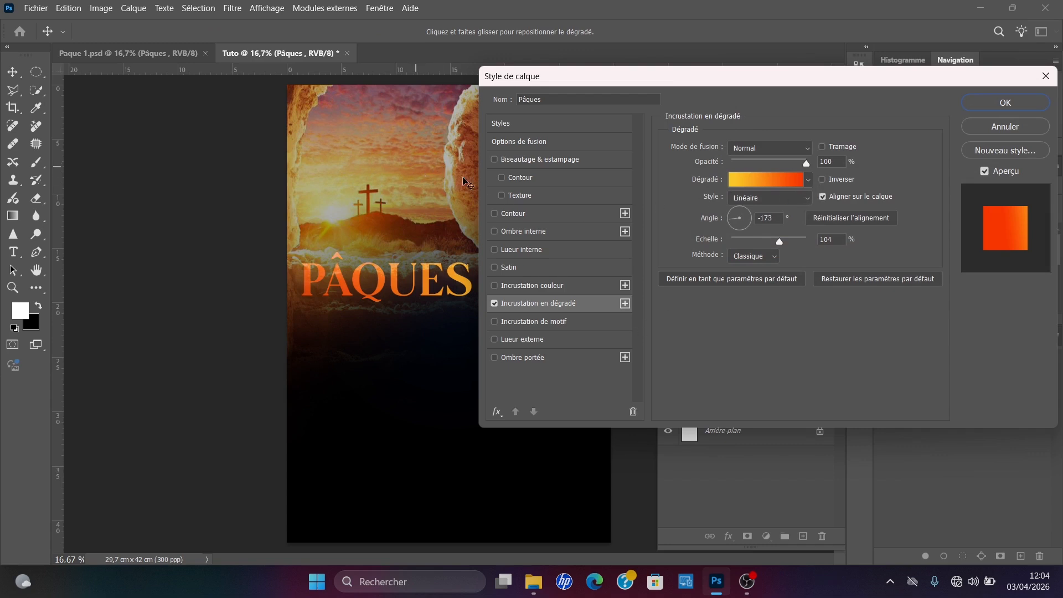
click(822, 179)
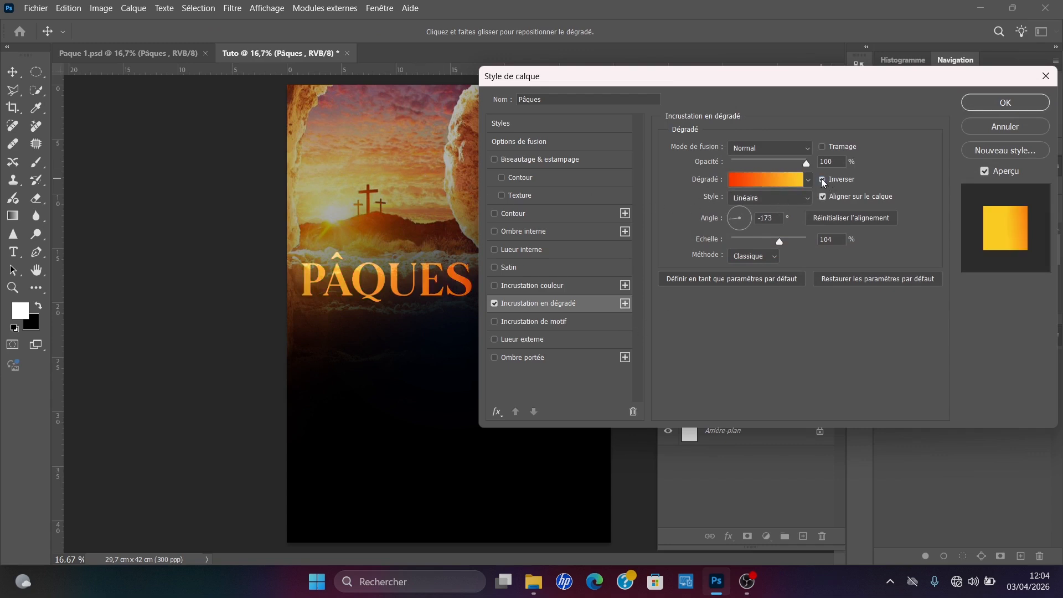
click(823, 180)
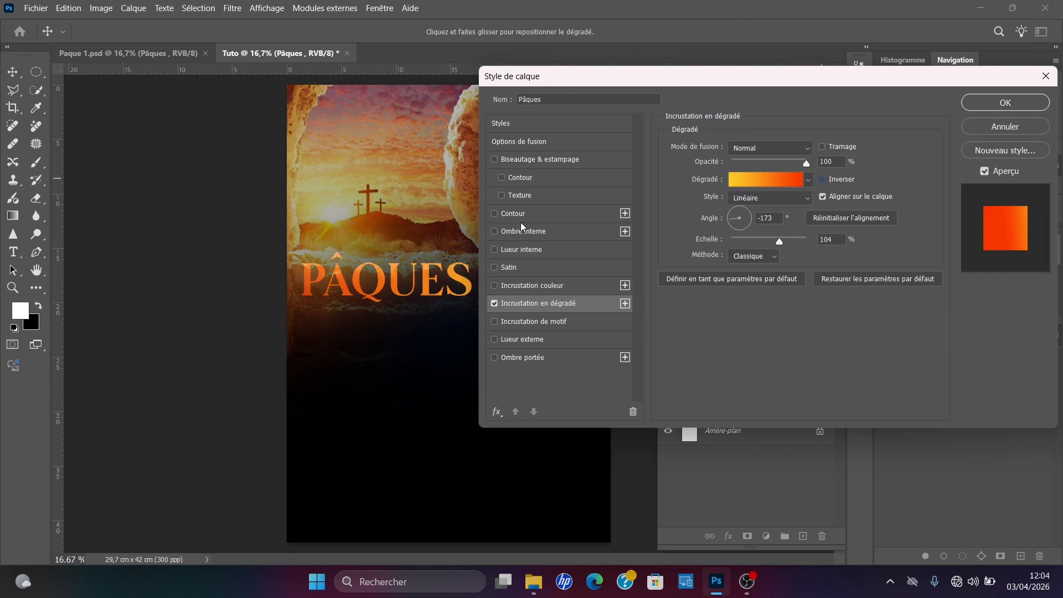
Step: Add an inner glow in ffc600 with Superposition mode, 51% opacity and 38 px size to the Pâques text and apply the layer style
click(494, 250)
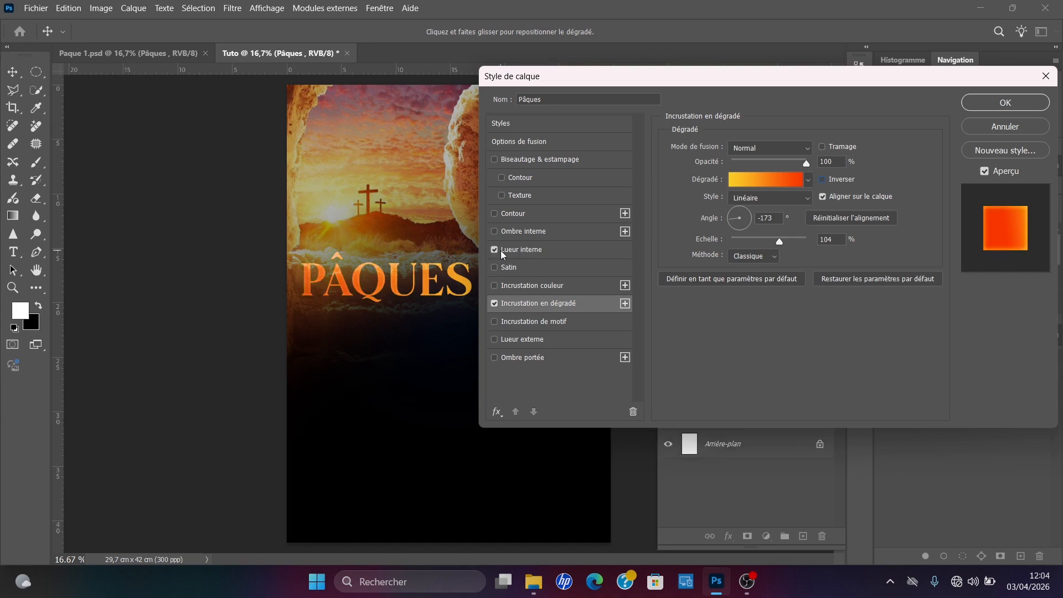
click(551, 255)
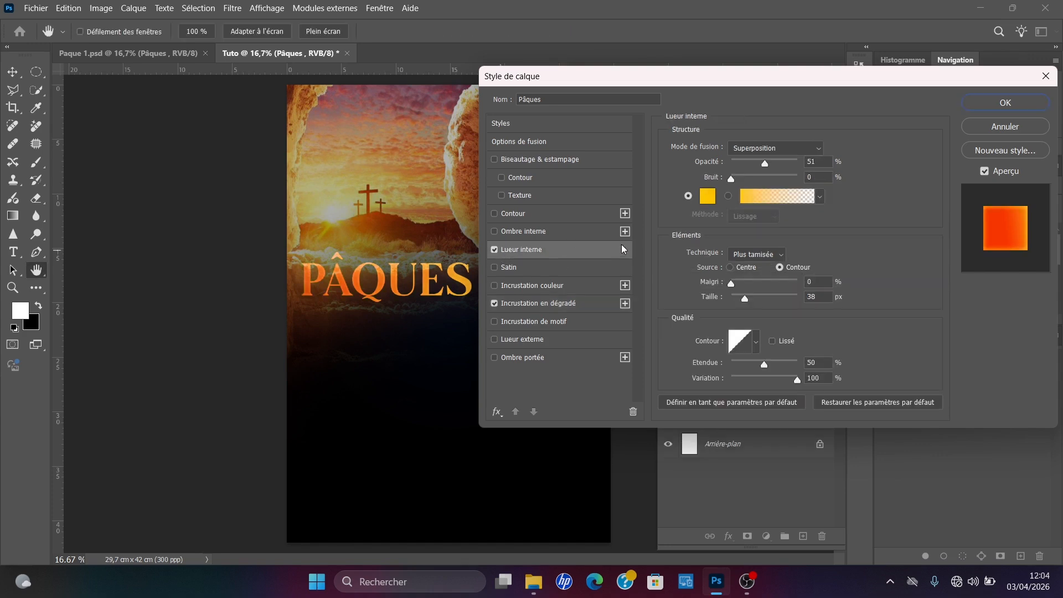
click(708, 197)
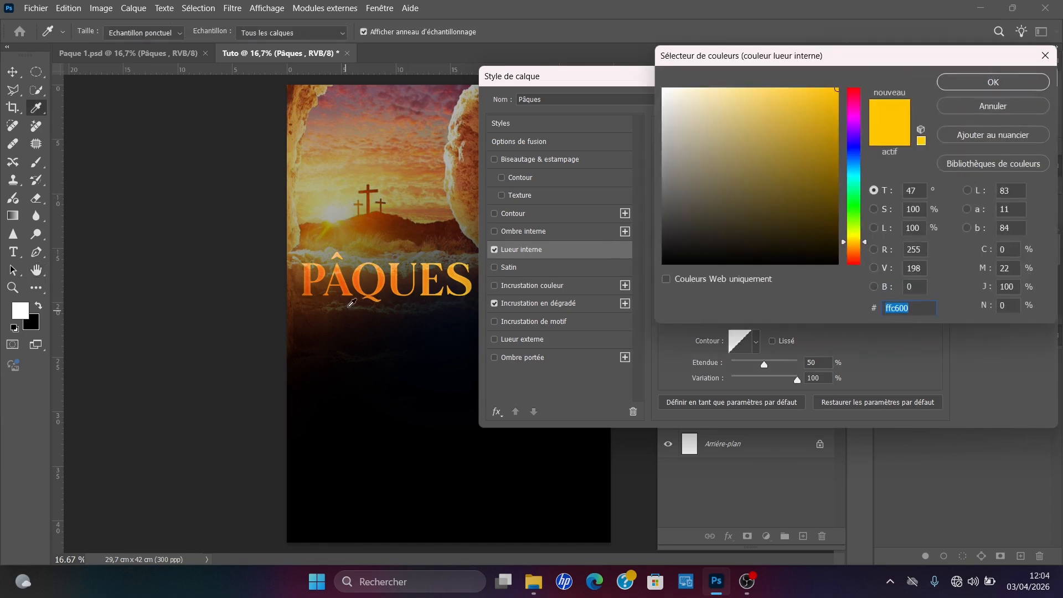
drag(837, 101, 856, 61)
click(974, 83)
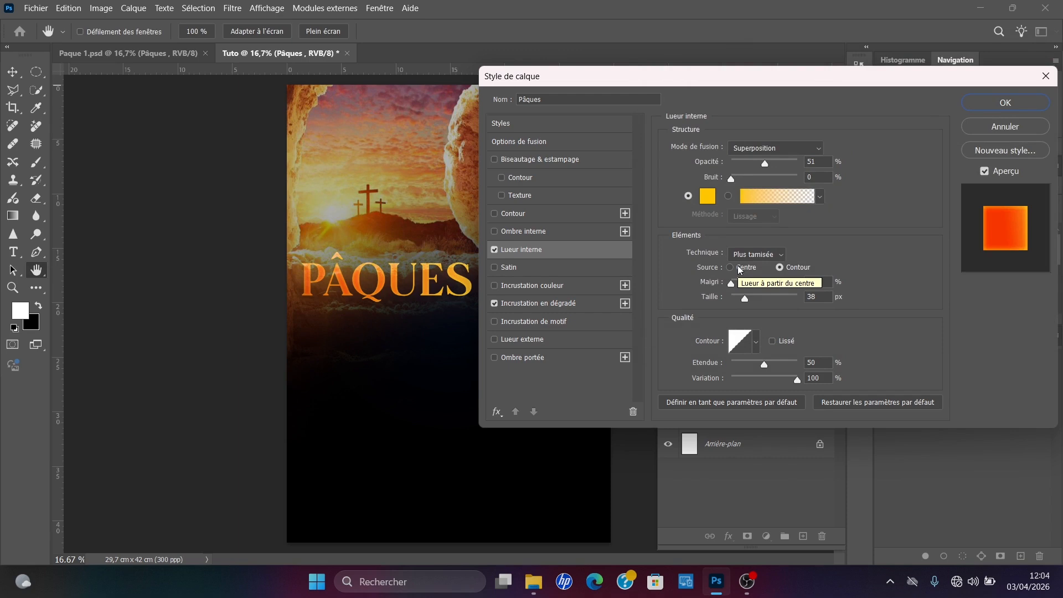
drag(665, 81, 672, 77)
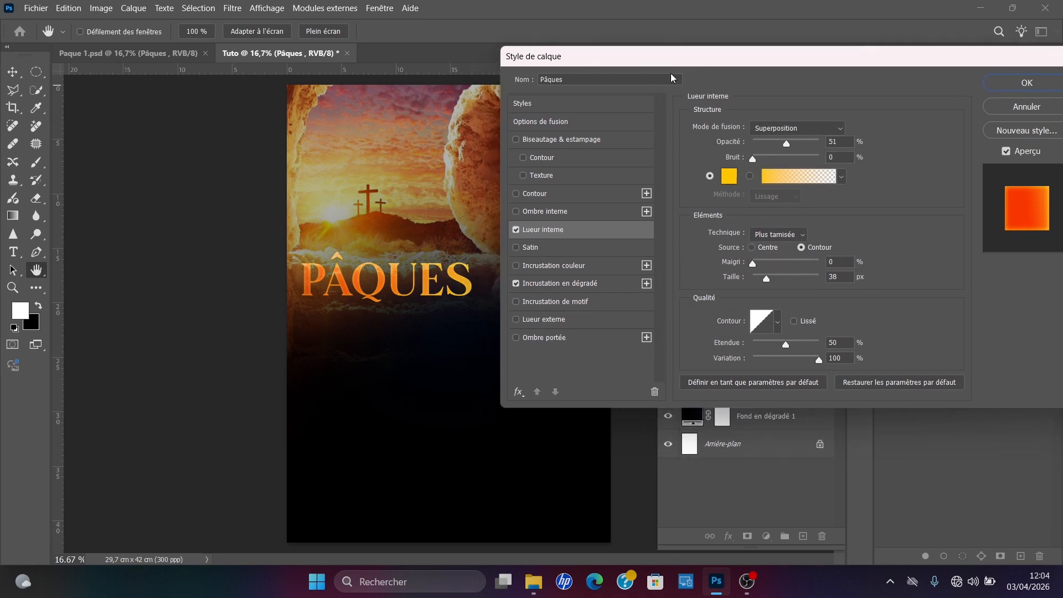
click(1026, 83)
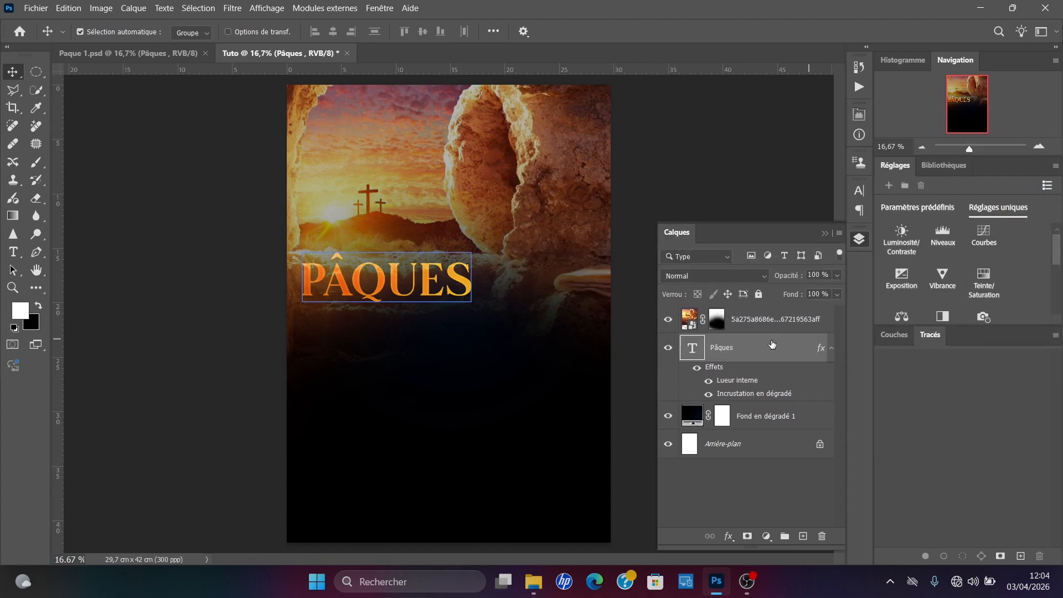
Step: Move the Pâques text layer above the tomb image layer and check the gradient lettering up close
drag(763, 296, 763, 295)
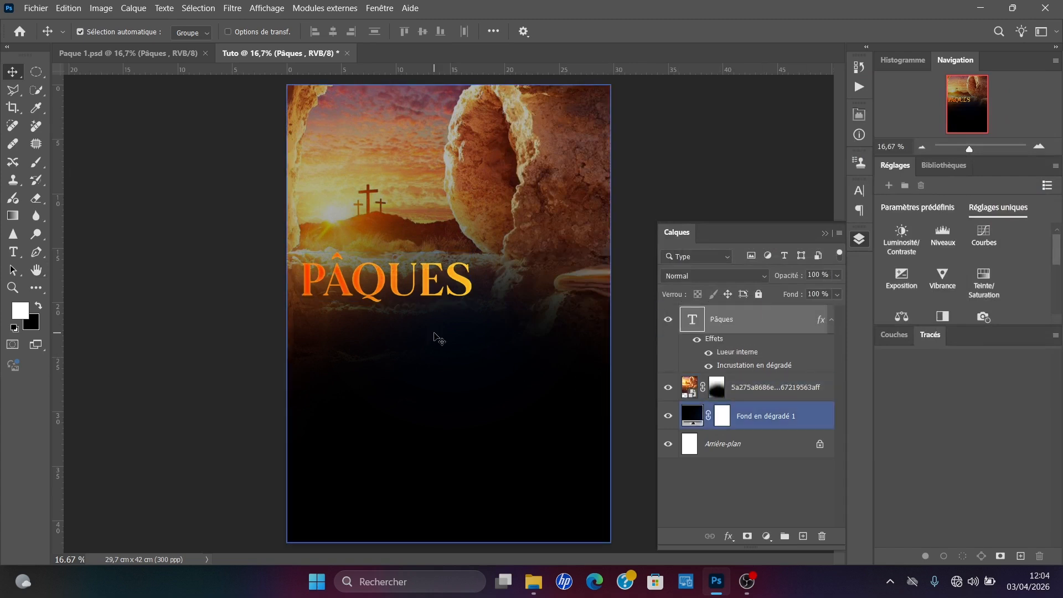
key(ctrl+plus)
key(ctrl+plus)
key(ctrl+plus)
key(ctrl+plus)
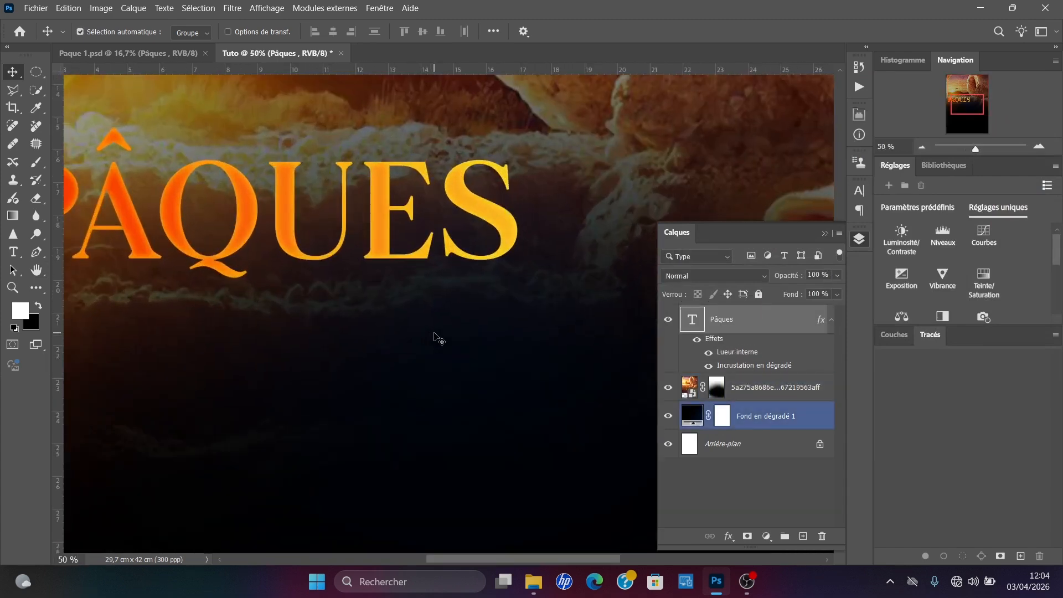
drag(309, 343, 493, 391)
drag(598, 389, 370, 353)
drag(303, 337, 479, 387)
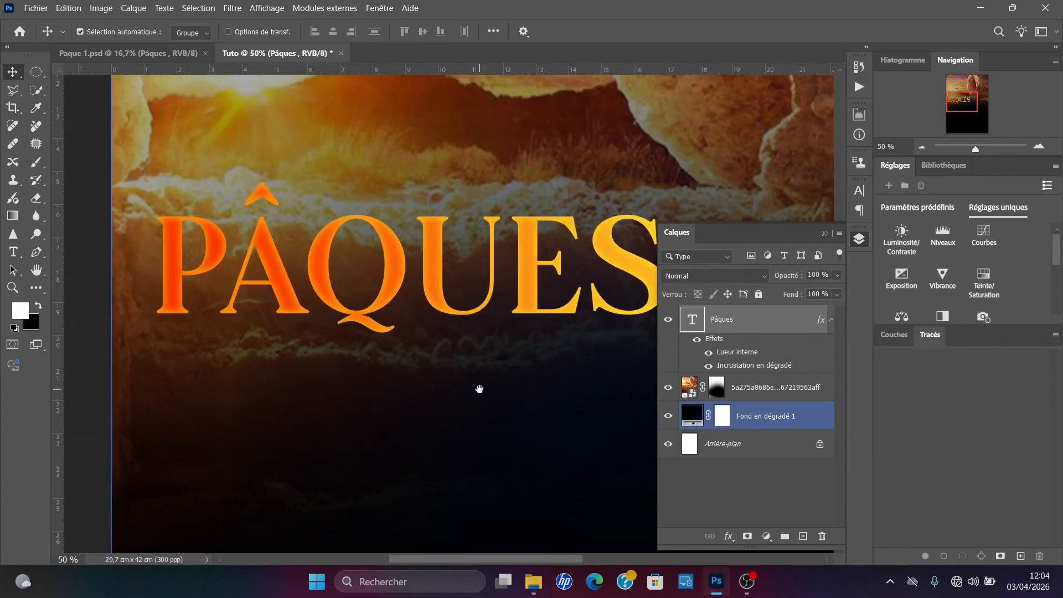
click(196, 285)
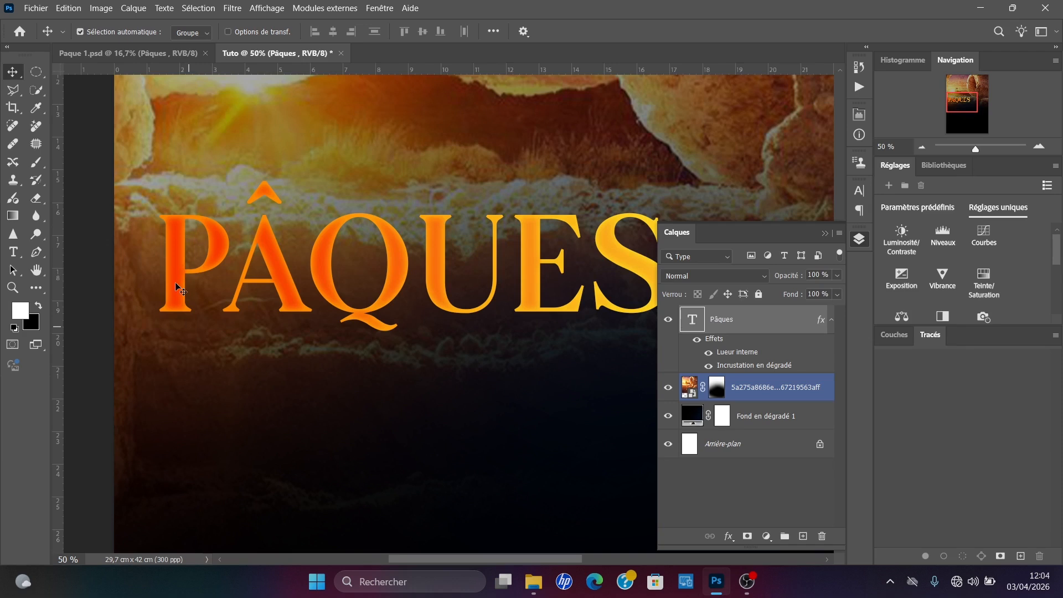
click(232, 270)
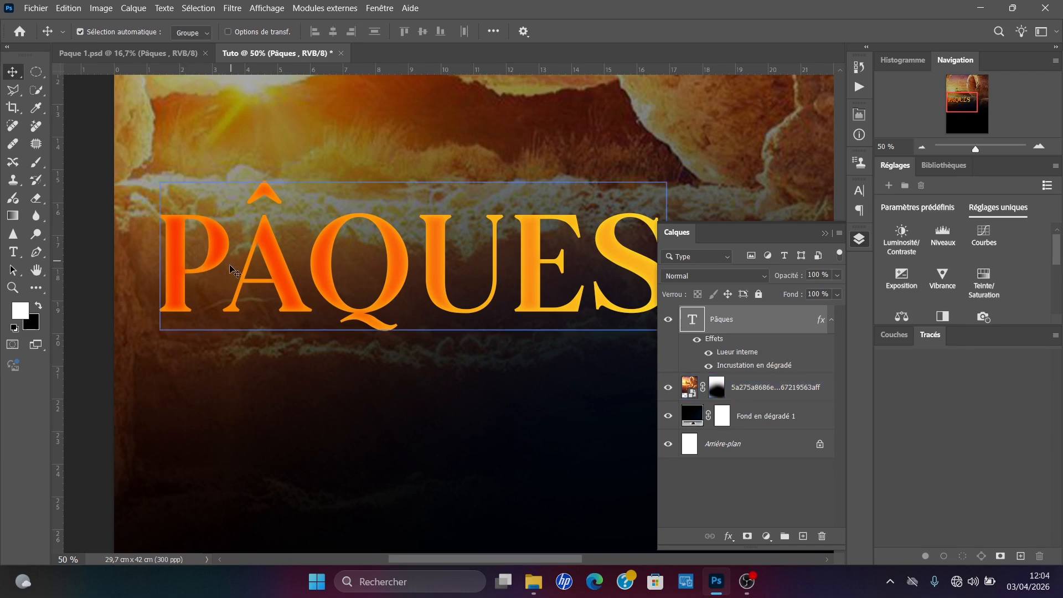
scroll(456, 282, down, 3)
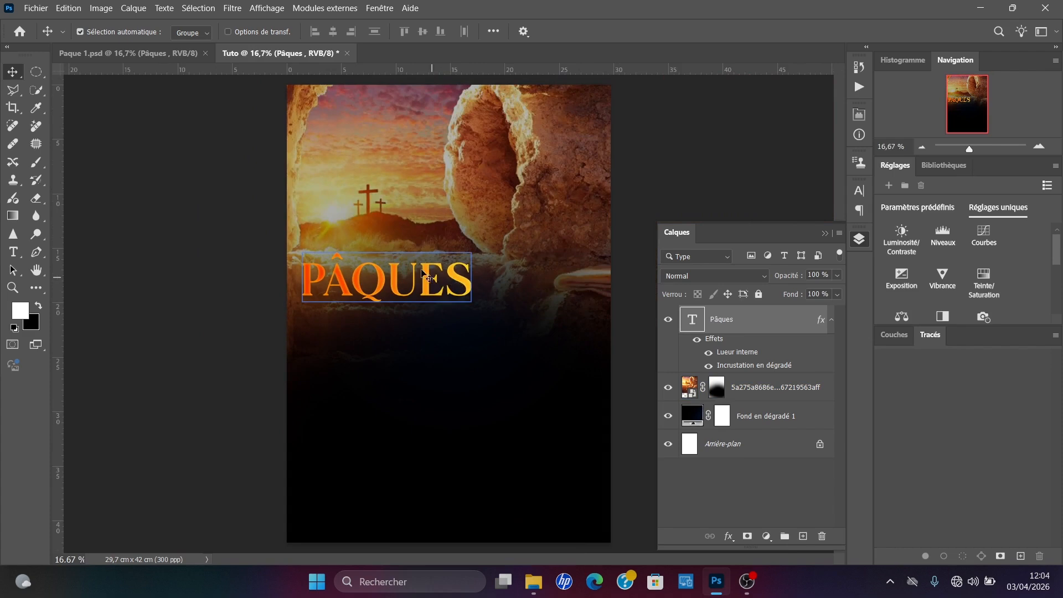
Step: Paint black on the tomb image's layer mask around and below the Pâques title with a very large soft brush
drag(428, 278, 429, 299)
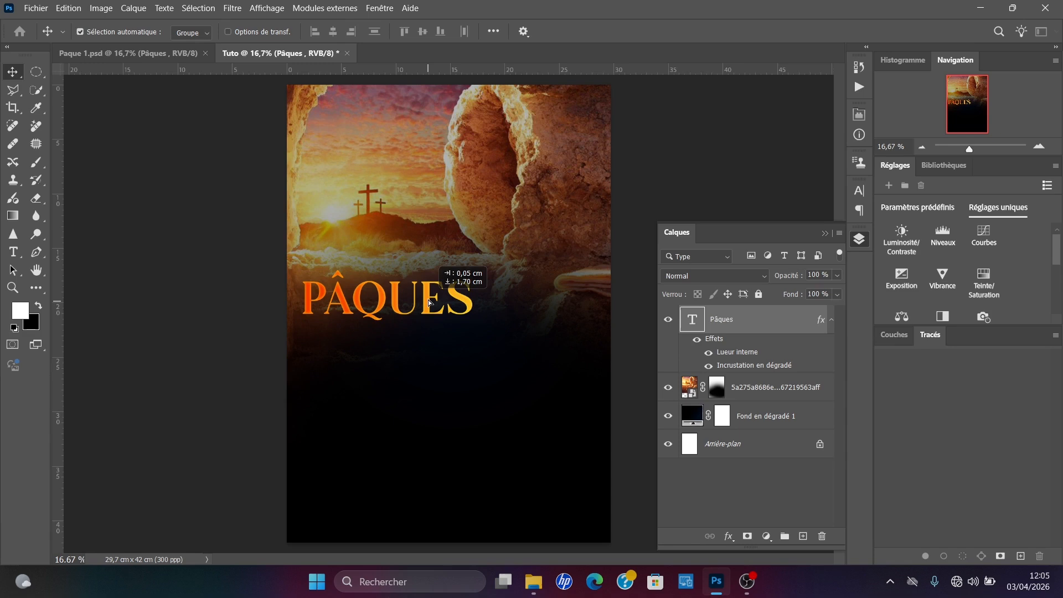
key(ctrl+z)
click(713, 391)
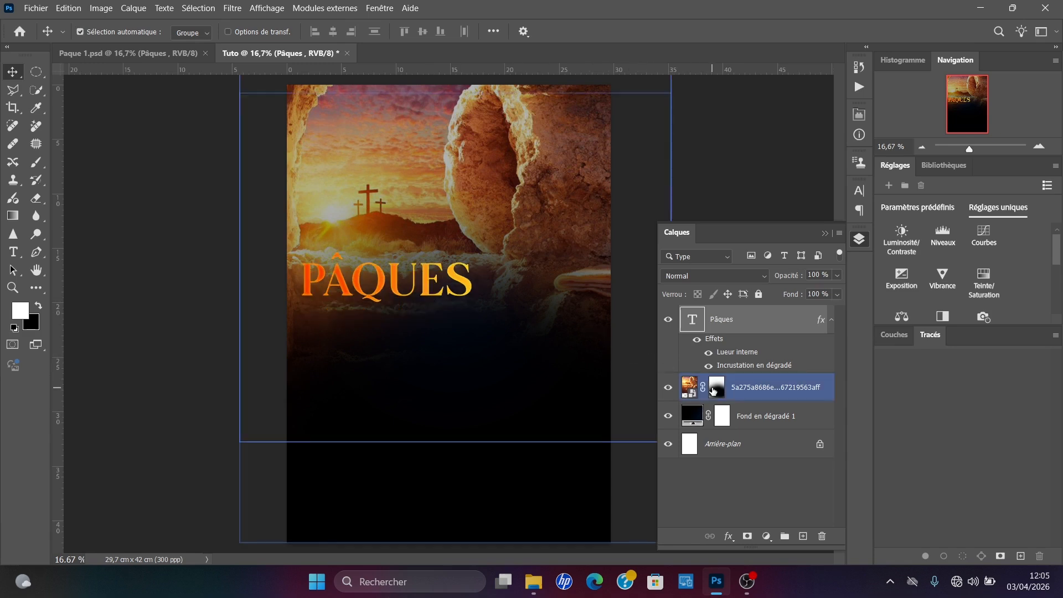
key(b)
drag(431, 359, 388, 354)
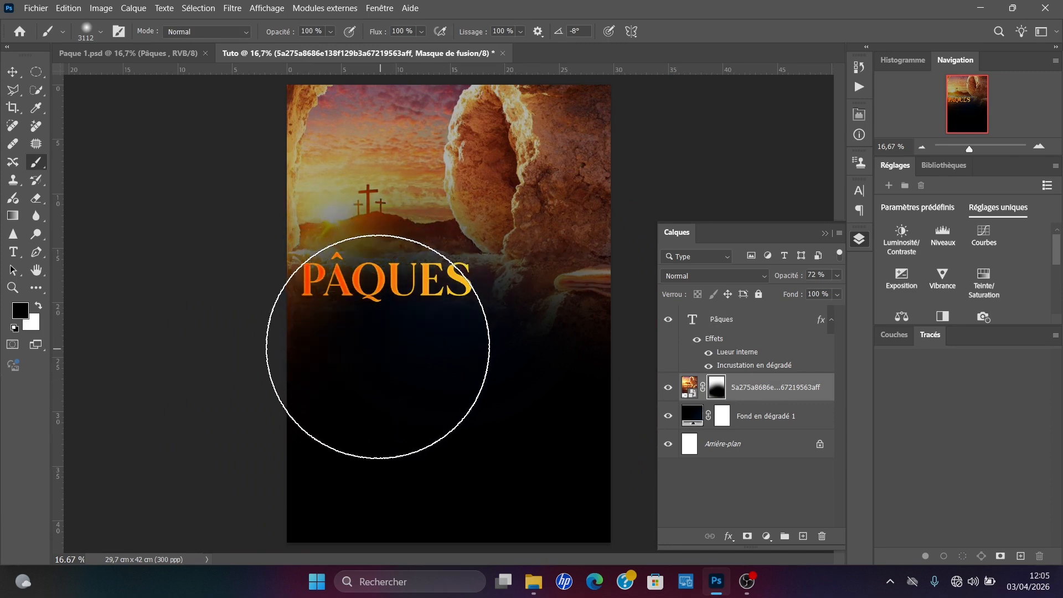
click(12, 73)
click(373, 283)
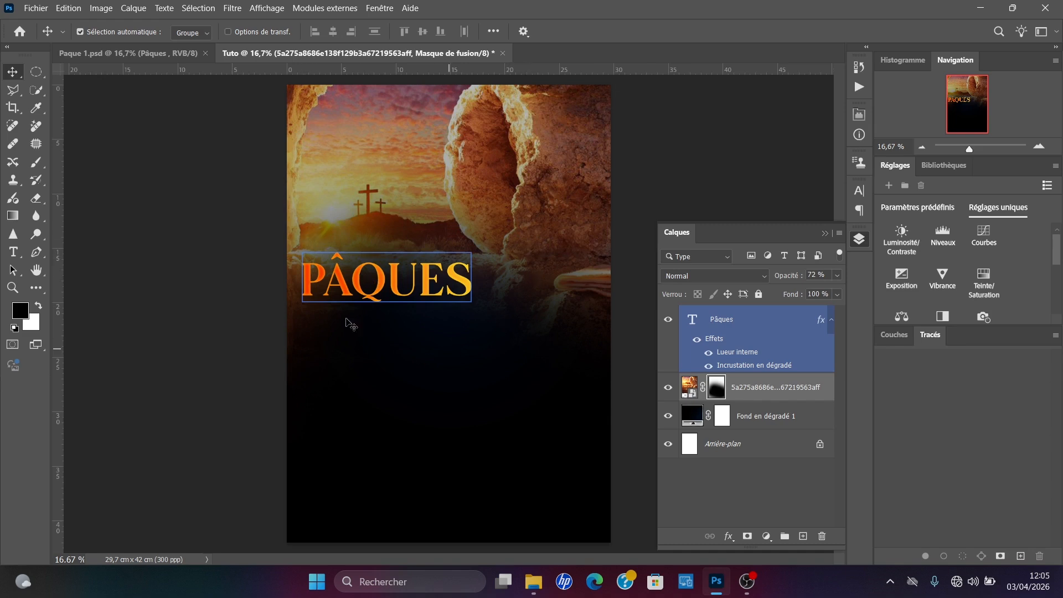
click(301, 220)
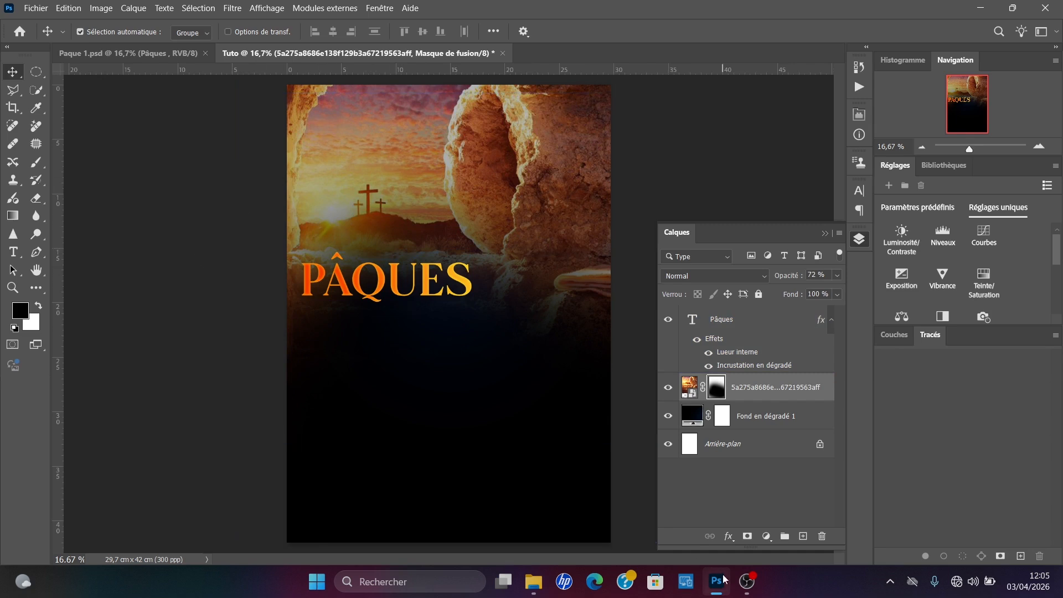
click(499, 375)
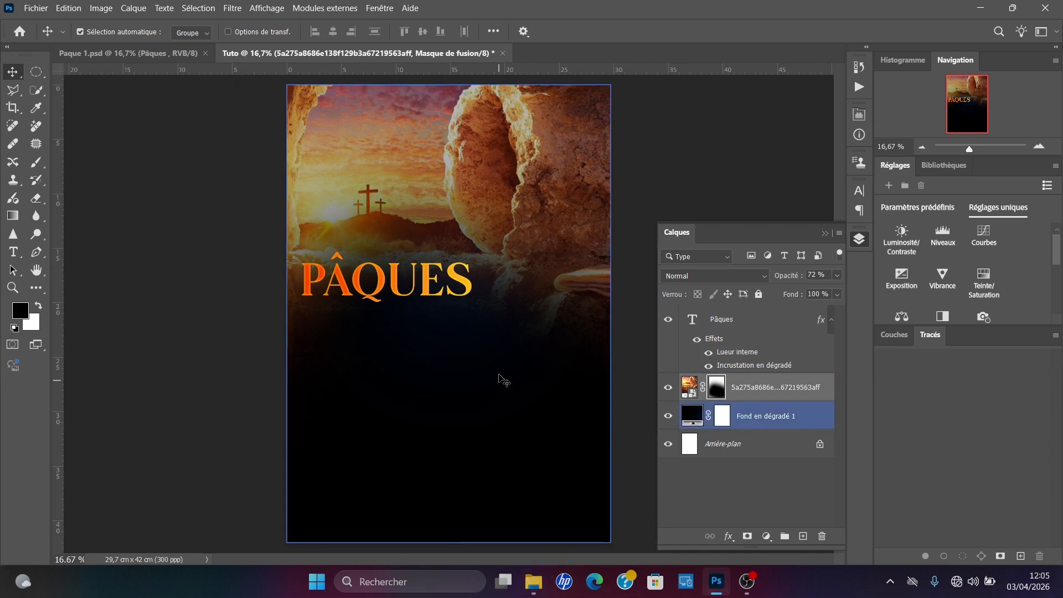
Step: Switch to File Explorer, preview the crown of thorns image c9a3d5f02608648cd813da611e028d5f in the Paque folder and open it in Photoshop as a separate document
mouse_move(533, 581)
click(548, 539)
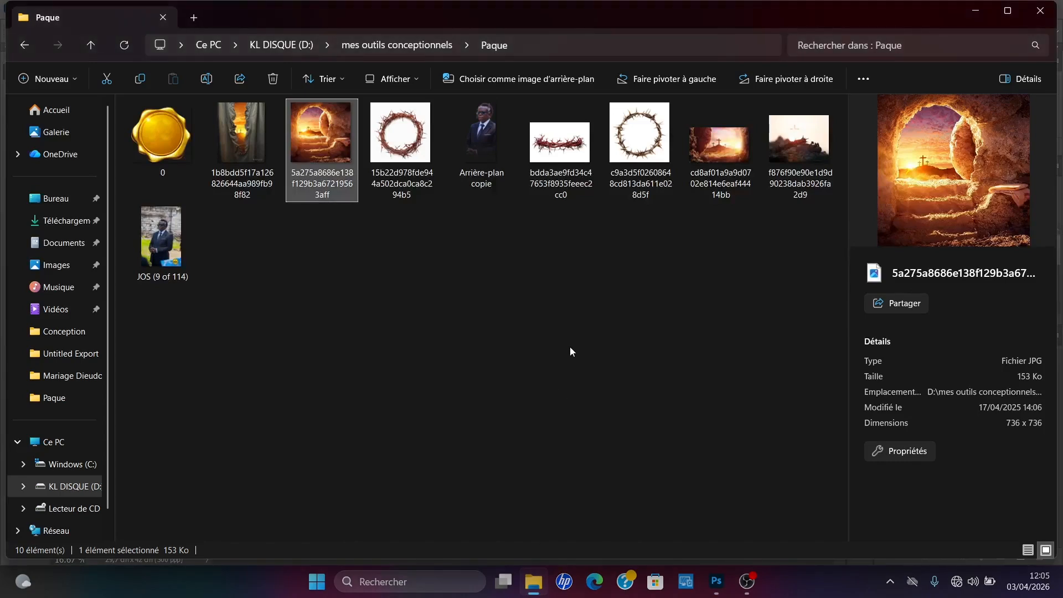
click(640, 176)
drag(630, 133, 638, 155)
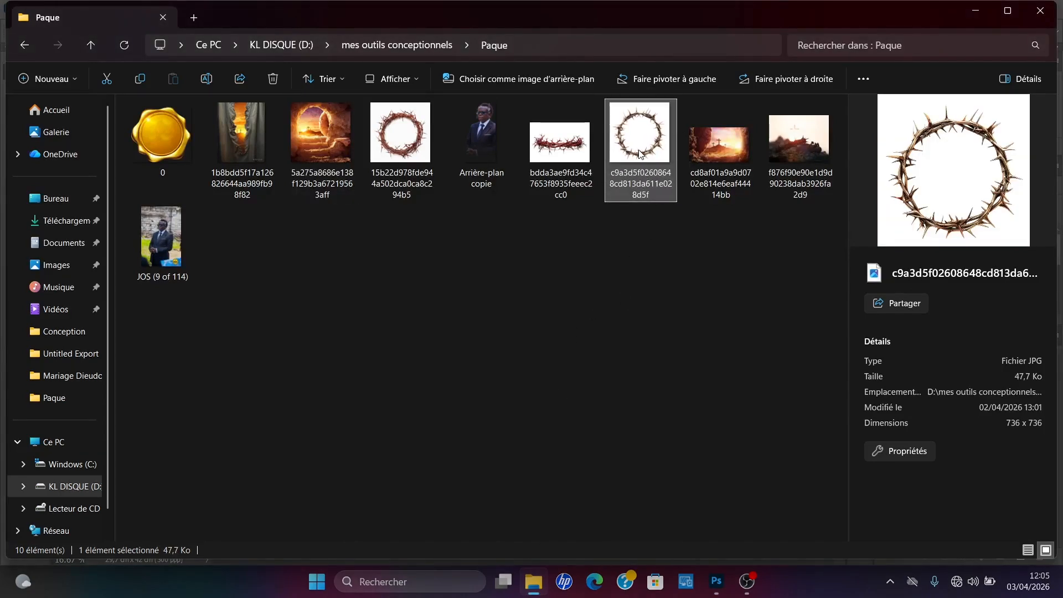
key(Return)
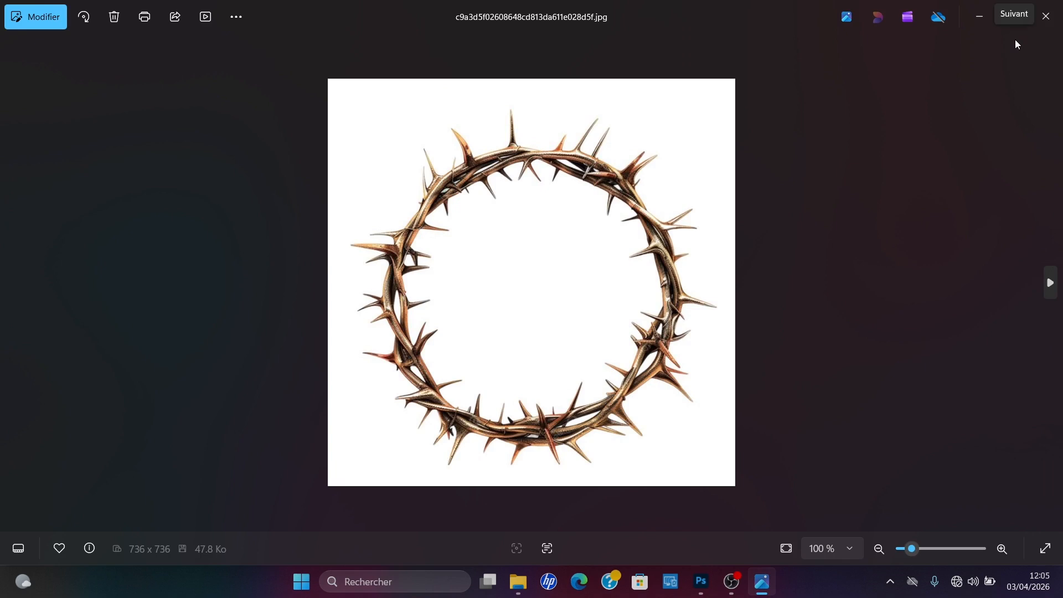
click(1046, 16)
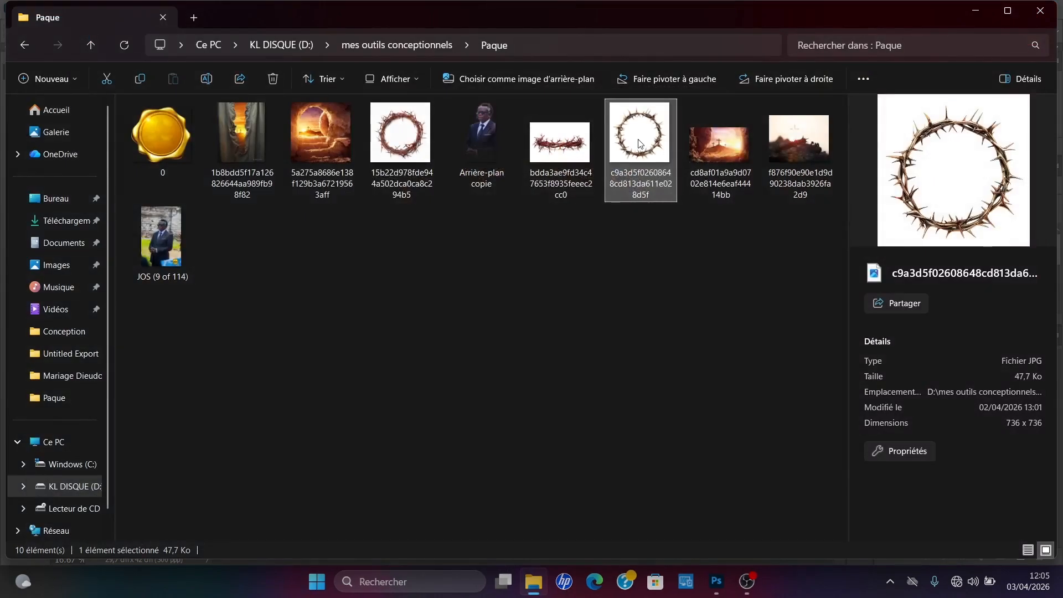
drag(640, 143, 601, 61)
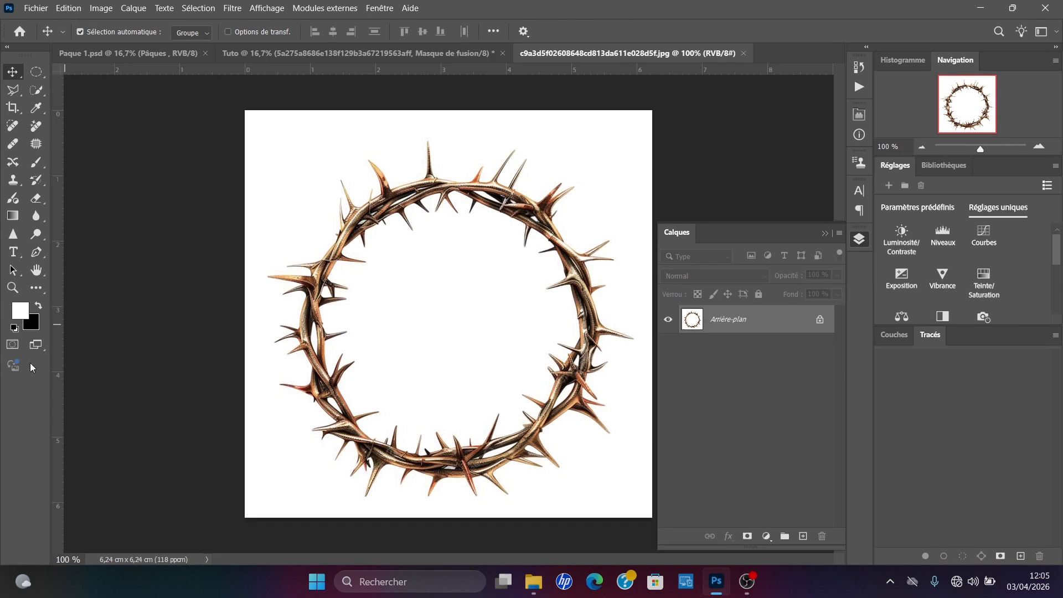
Step: Erase the white background outside and inside the crown of thorns with the Magic Eraser tool
click(35, 197)
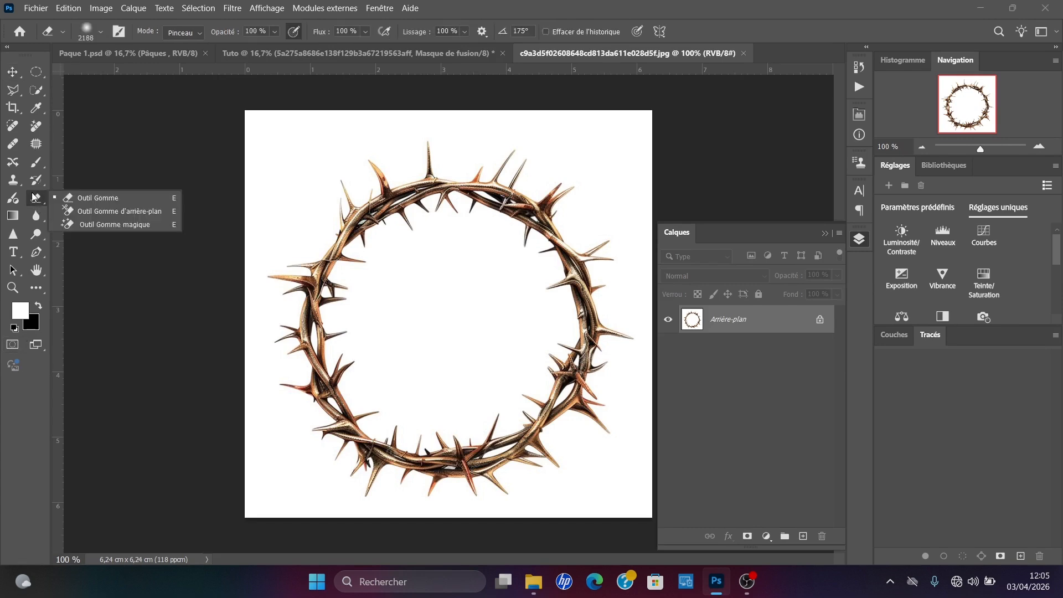
click(31, 200)
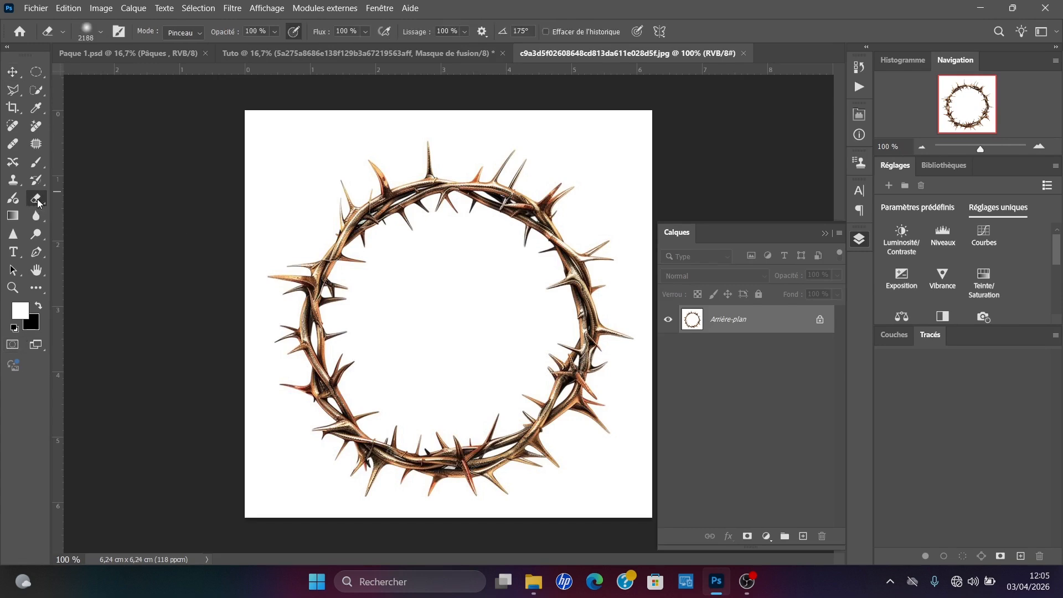
click(39, 203)
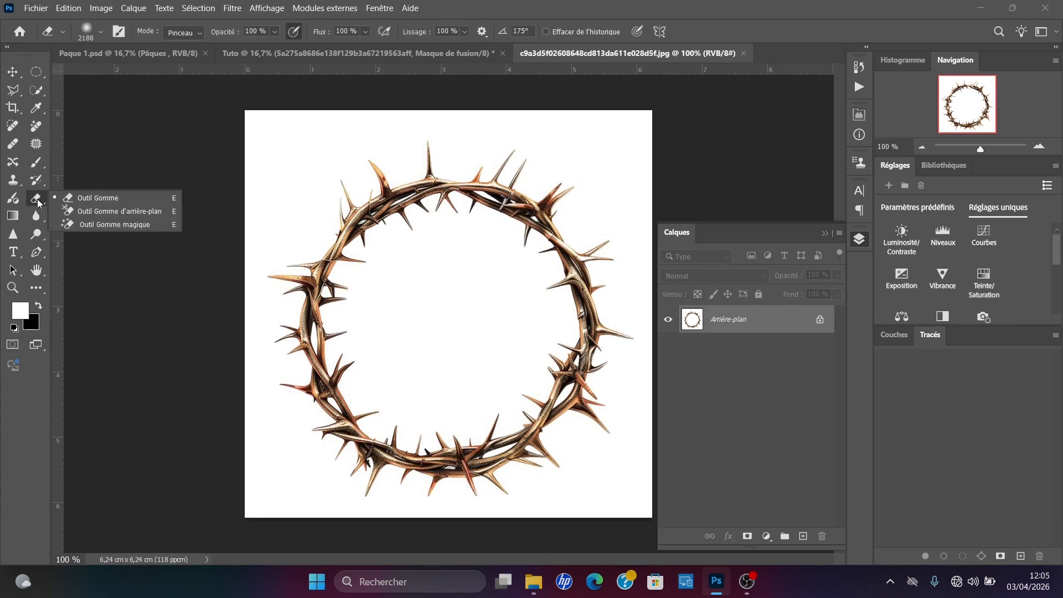
click(102, 225)
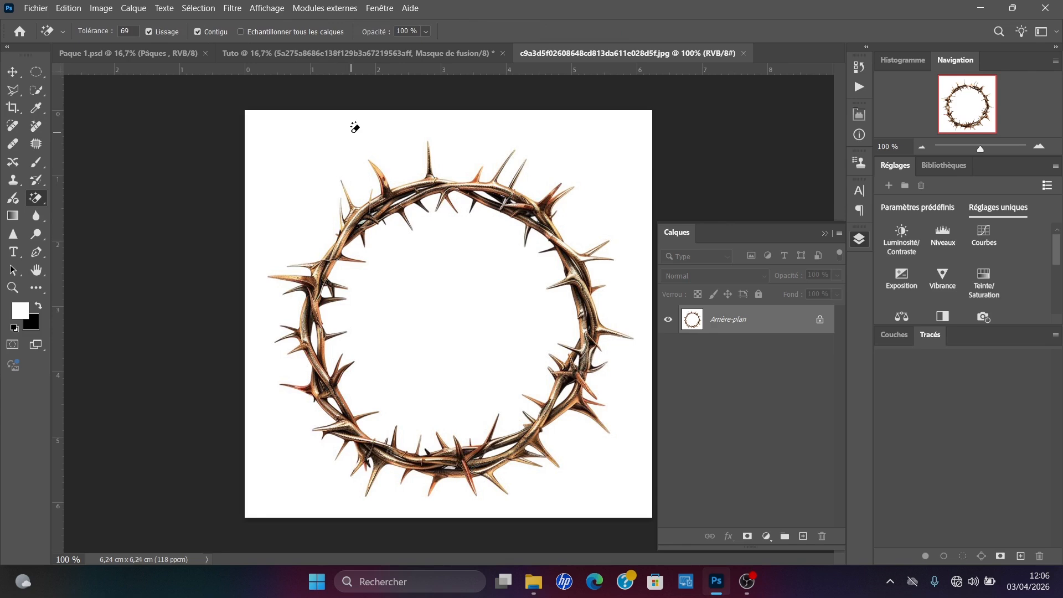
click(316, 130)
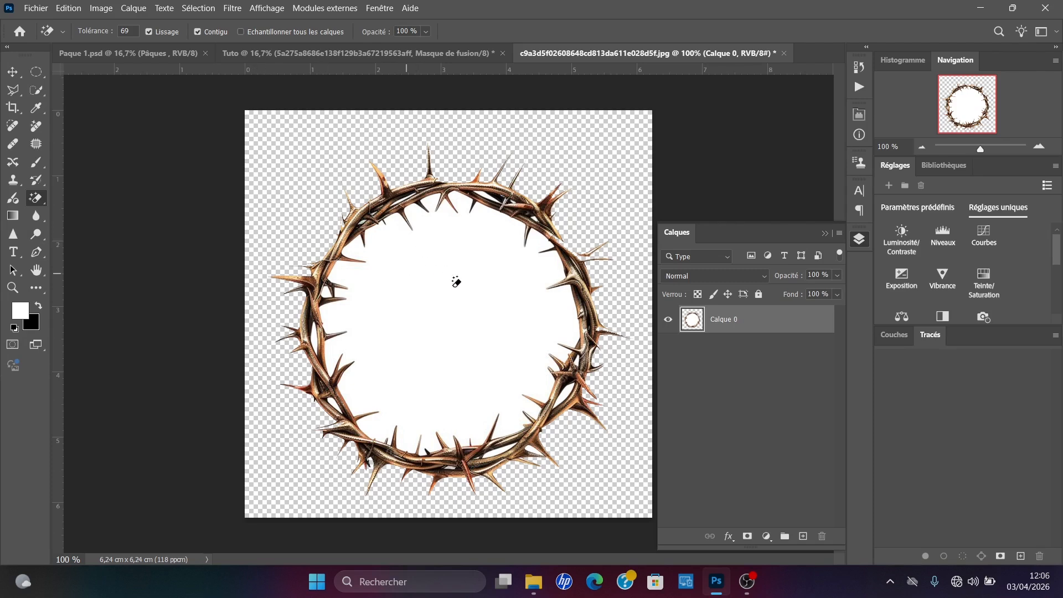
click(409, 268)
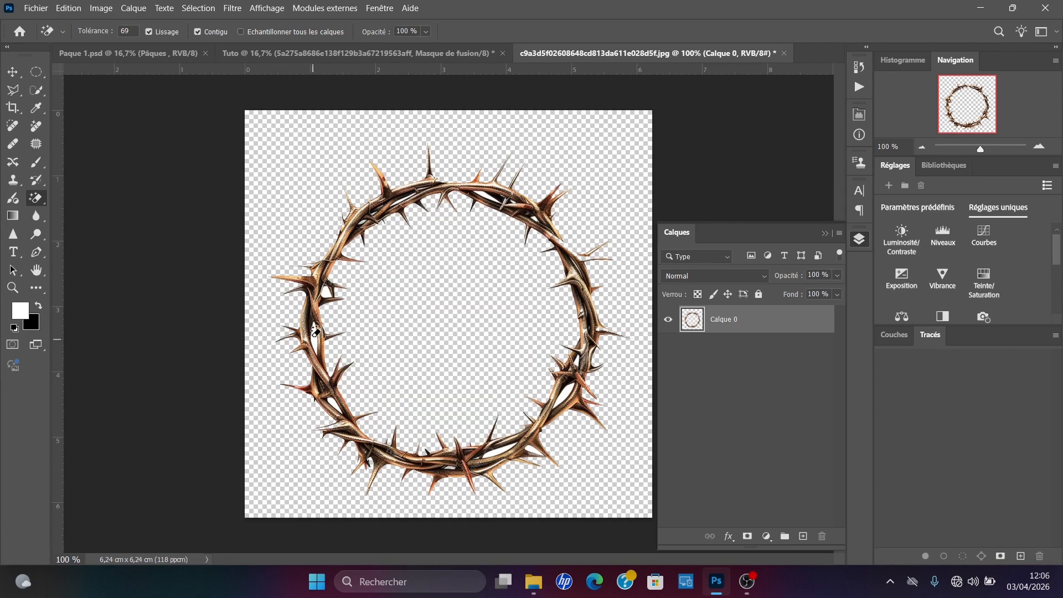
Step: Erase the white gaps between the crown's branches along its left side and across its top with the Magic Eraser
key(ctrl+plus)
key(ctrl+plus)
key(ctrl+plus)
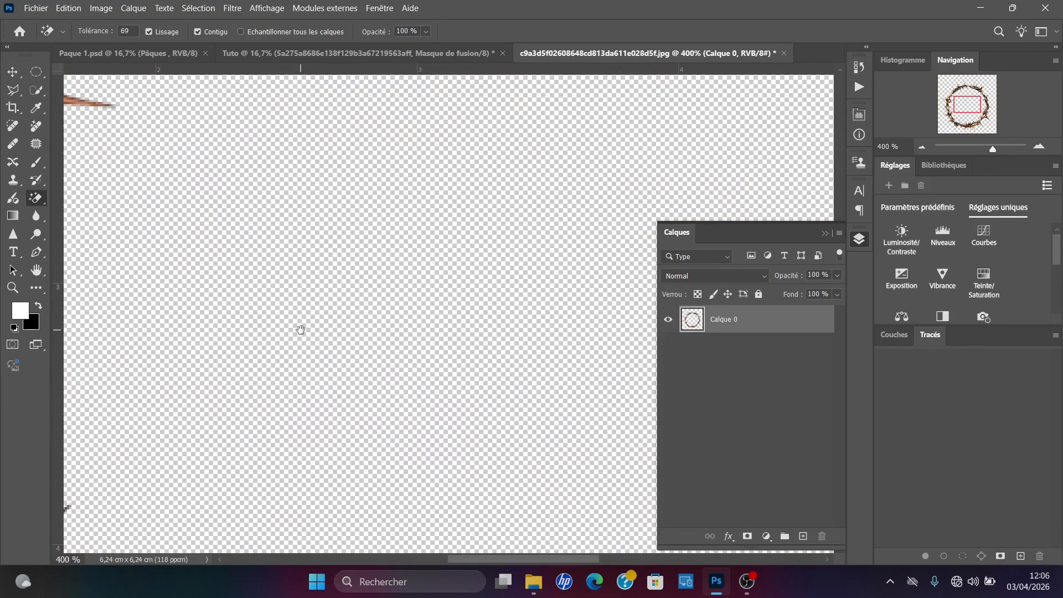
drag(301, 264, 421, 200)
mouse_move(417, 149)
mouse_down()
mouse_move(364, 258)
mouse_move(417, 361)
mouse_up()
click(339, 326)
drag(375, 229, 359, 275)
drag(415, 154, 208, 542)
drag(505, 131, 288, 330)
drag(446, 366, 193, 348)
mouse_move(299, 280)
mouse_down()
mouse_move(348, 258)
mouse_move(224, 265)
mouse_move(296, 254)
mouse_move(491, 260)
mouse_move(228, 295)
mouse_up()
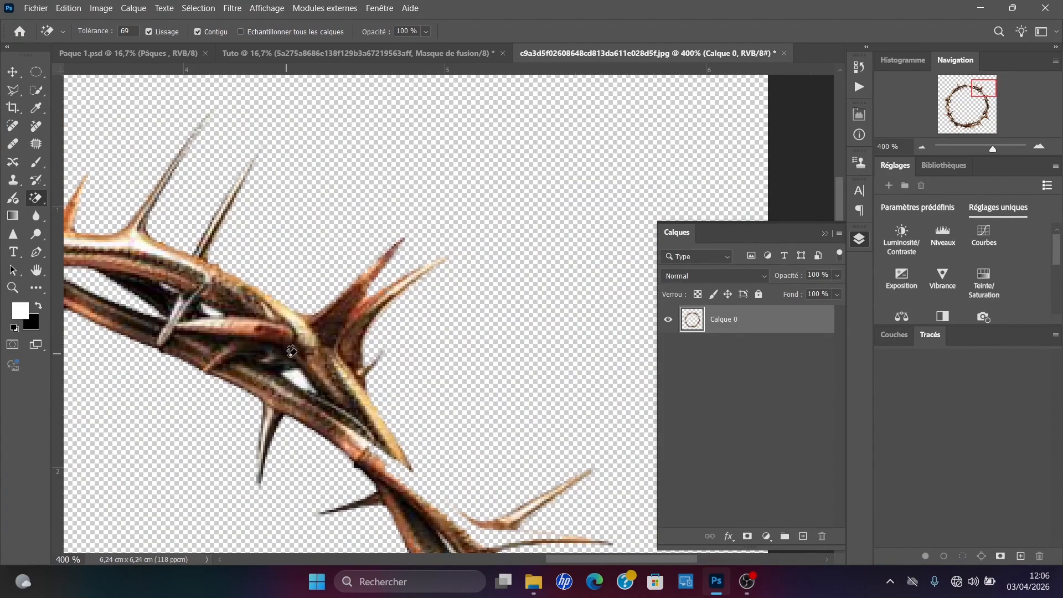
Step: Erase the white gaps between the intertwined branches on the crown's right side and along its bottom
drag(406, 418, 397, 211)
drag(415, 383, 375, 202)
drag(409, 300, 431, 203)
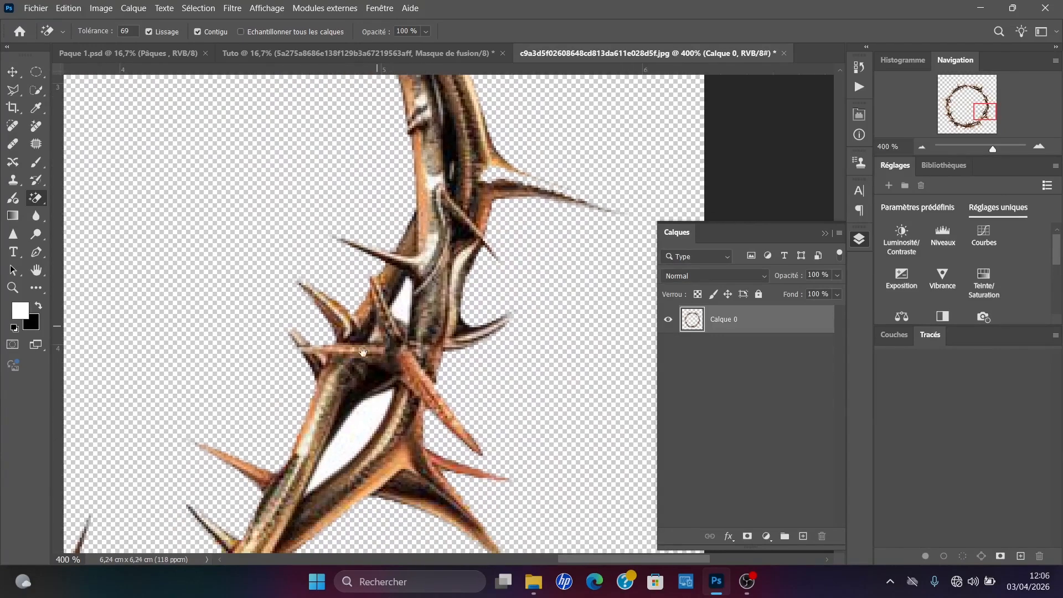
click(366, 429)
click(403, 296)
drag(387, 404, 515, 161)
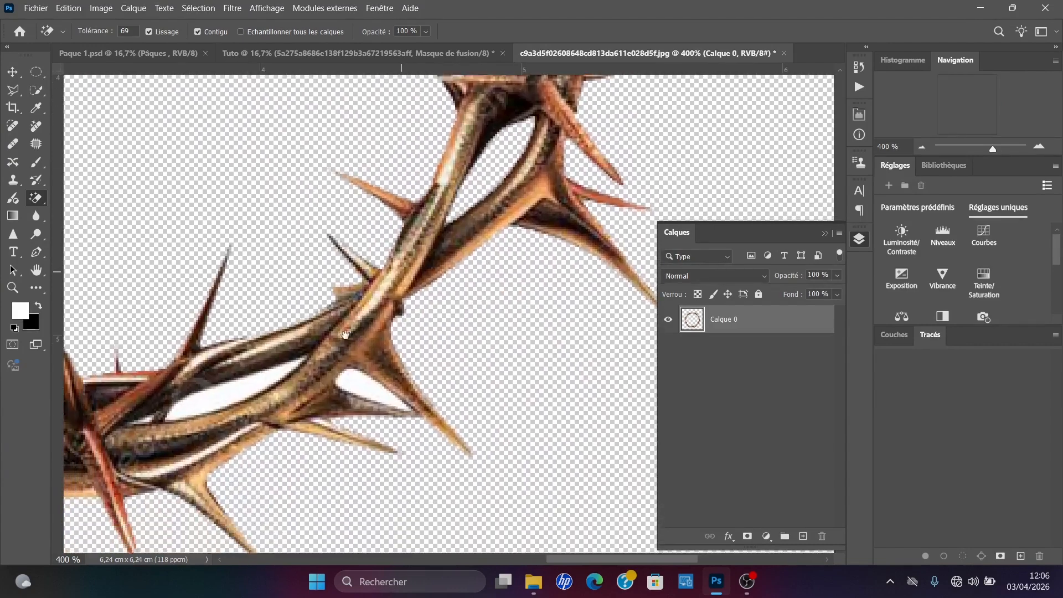
click(244, 360)
drag(225, 390, 342, 372)
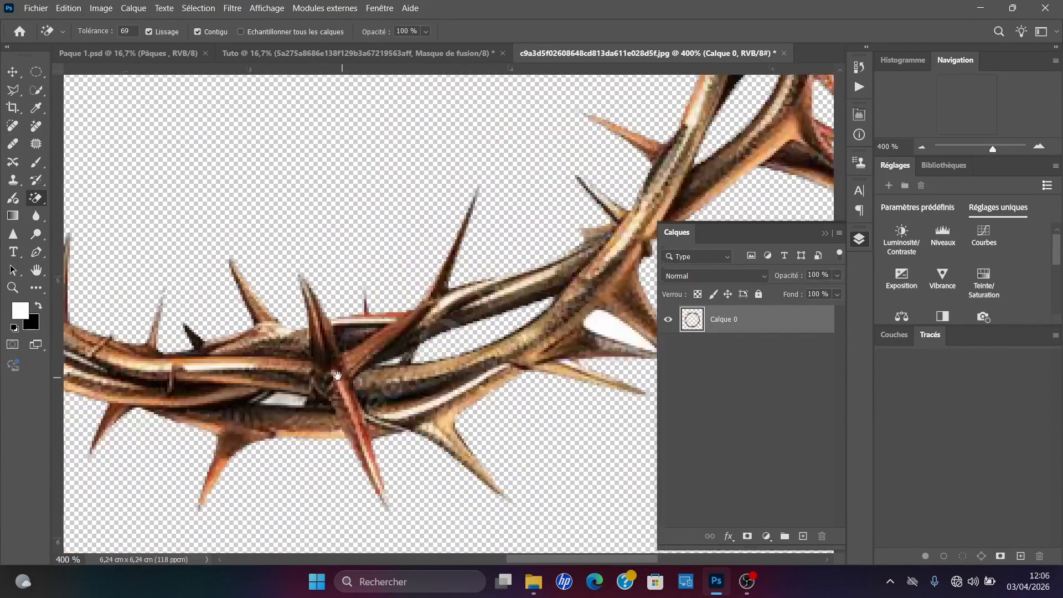
click(357, 382)
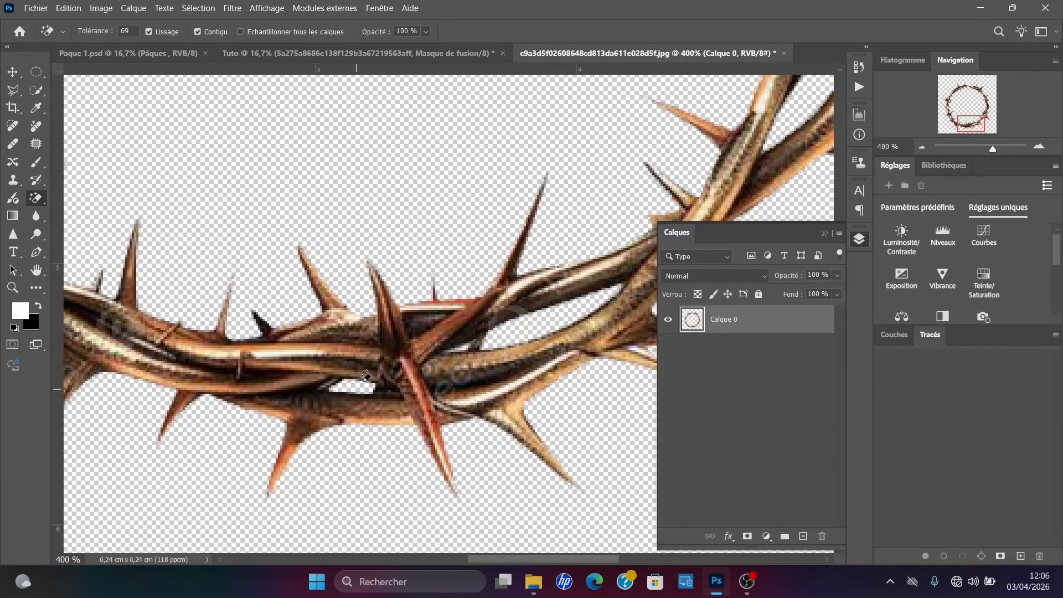
Step: Erase the remaining white gap in the crown's lower-left branches and shift the crown slightly up and right on its canvas
key(ctrl+minus)
key(ctrl+minus)
key(ctrl+minus)
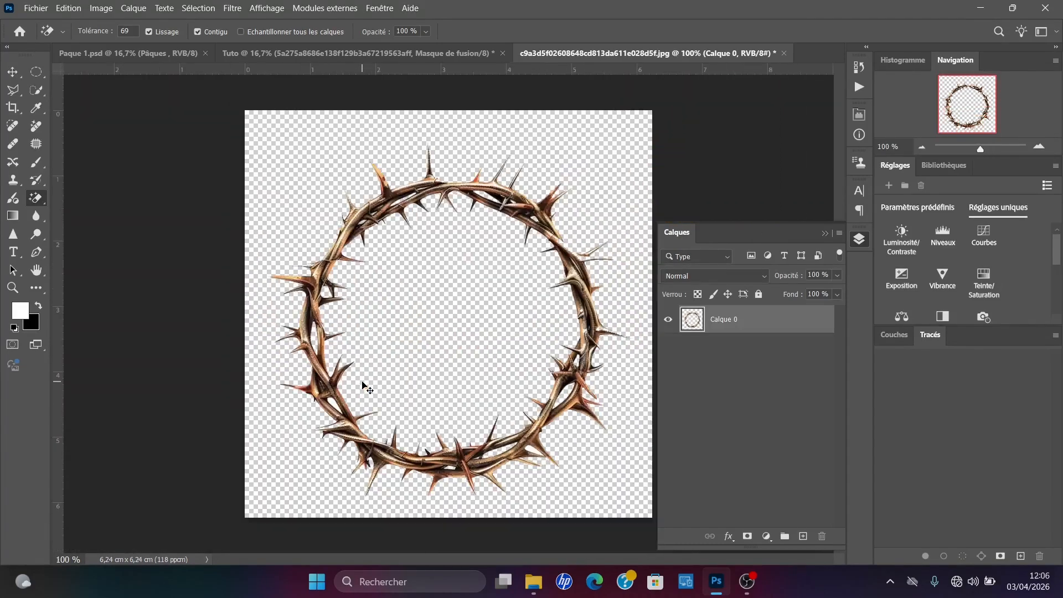
key(ctrl+plus)
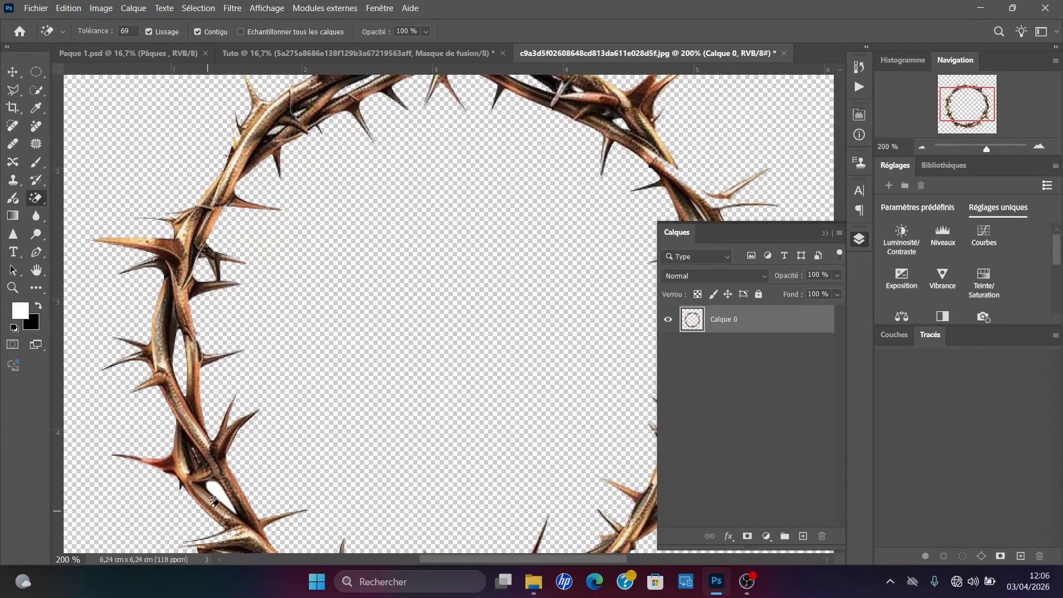
click(218, 487)
key(ctrl+minus)
key(ctrl+minus)
key(v)
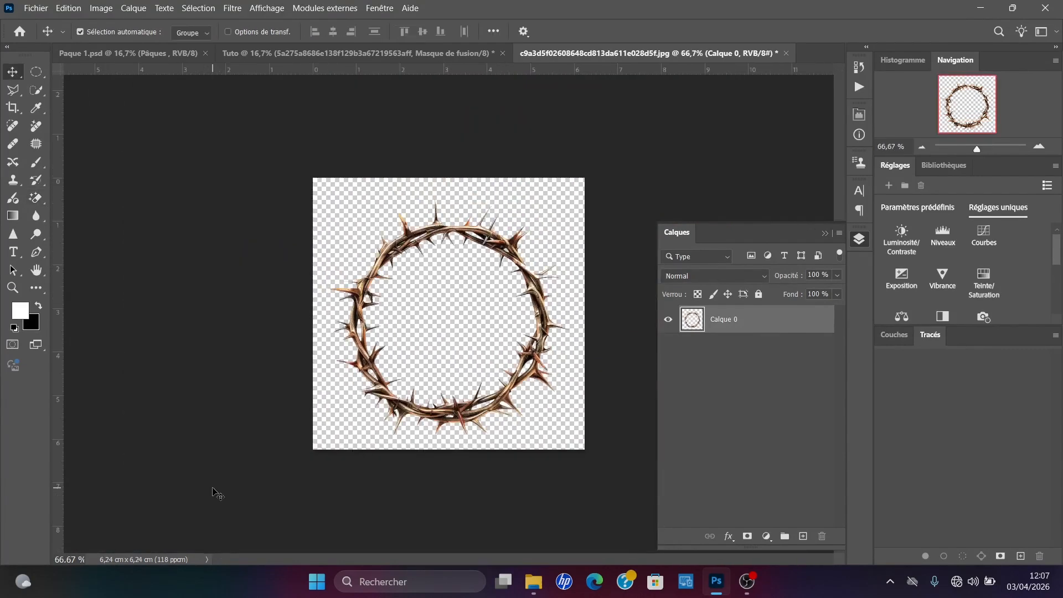
mouse_move(464, 413)
mouse_down()
mouse_move(449, 410)
mouse_move(456, 397)
mouse_move(435, 407)
mouse_move(449, 402)
mouse_move(451, 415)
mouse_move(495, 396)
mouse_move(487, 371)
mouse_move(465, 408)
mouse_up()
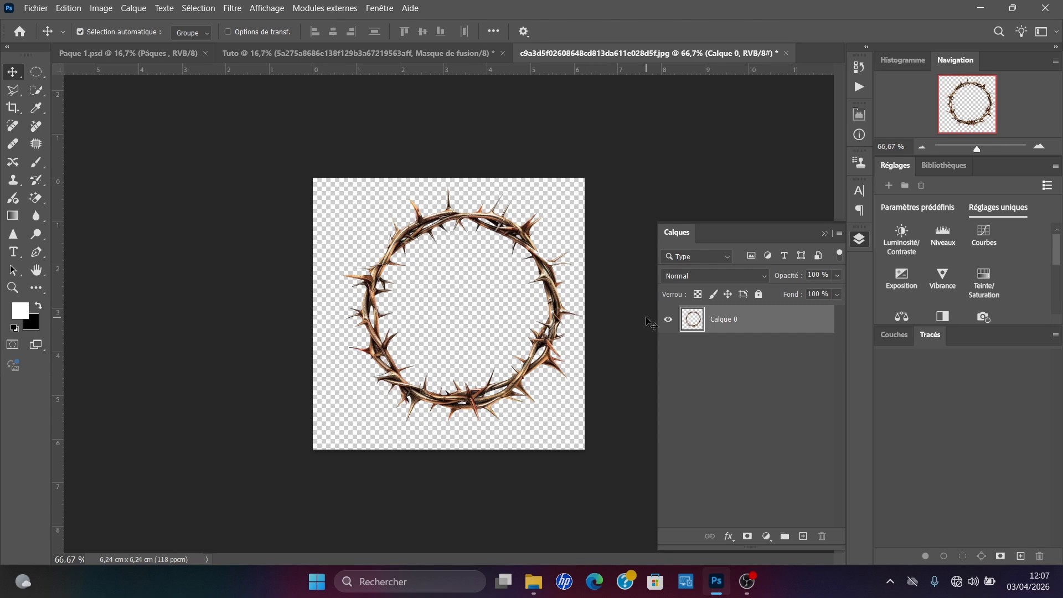
Step: Turn the crown dark grey with a Hue/Saturation adjustment of Saturation -95 and Luminosity -20
key(ctrl+u)
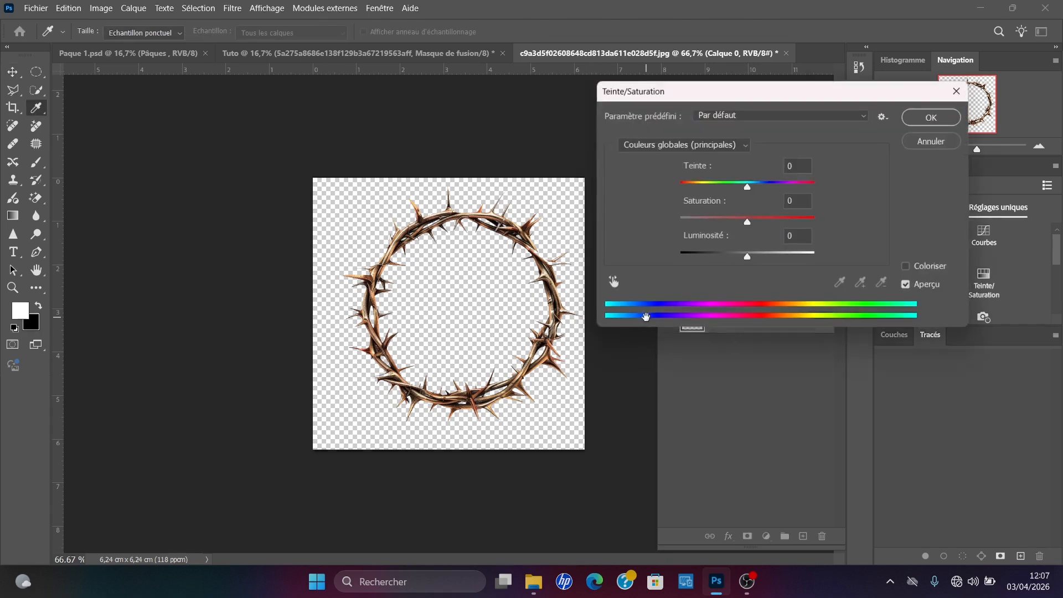
drag(707, 95, 721, 38)
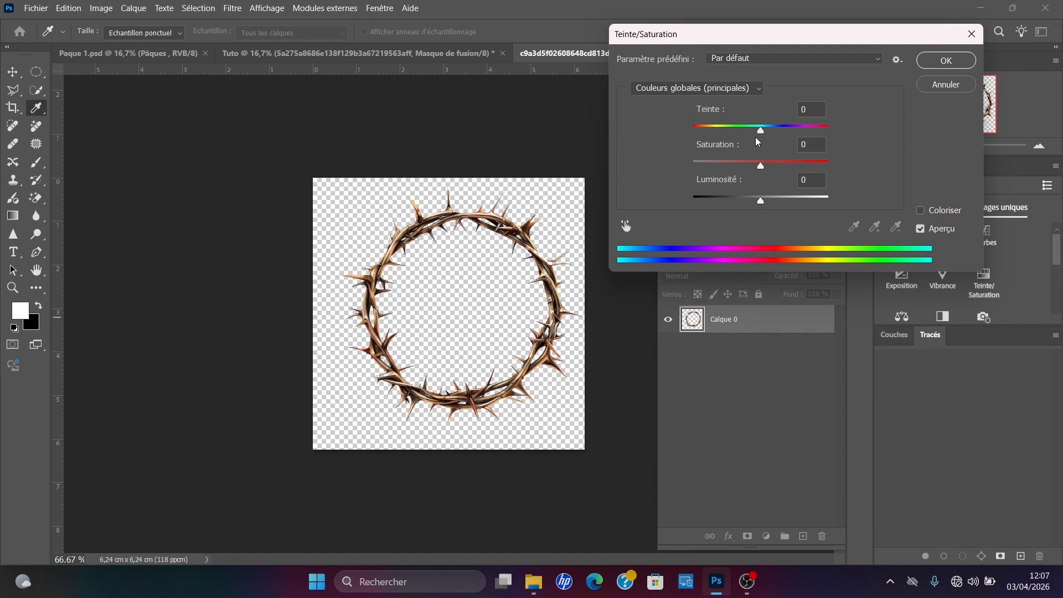
drag(756, 169, 698, 172)
drag(761, 201, 753, 203)
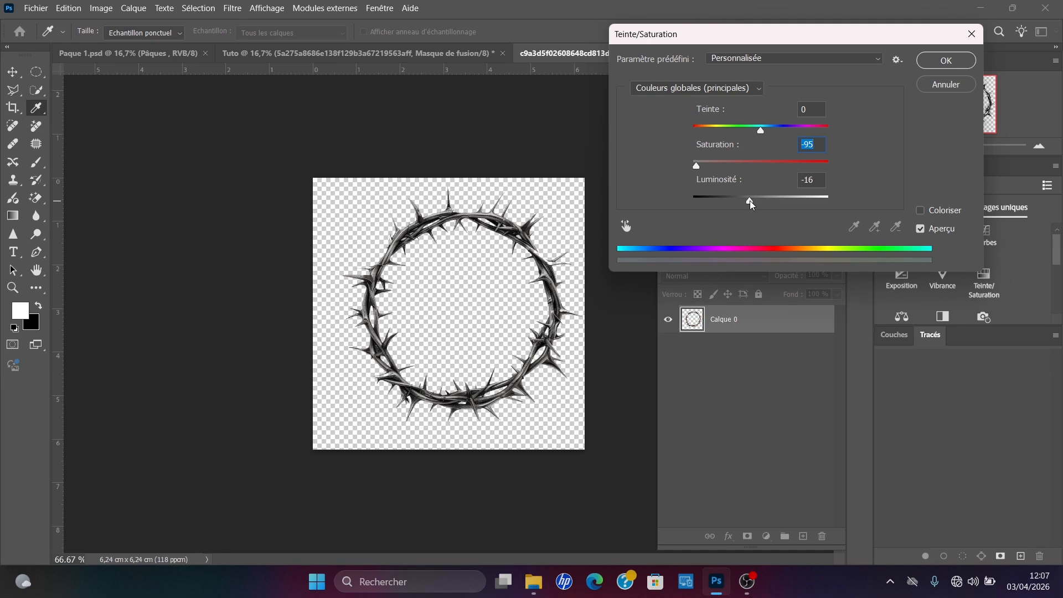
drag(746, 201, 747, 201)
drag(696, 166, 681, 167)
drag(693, 165, 696, 165)
click(809, 180)
click(946, 60)
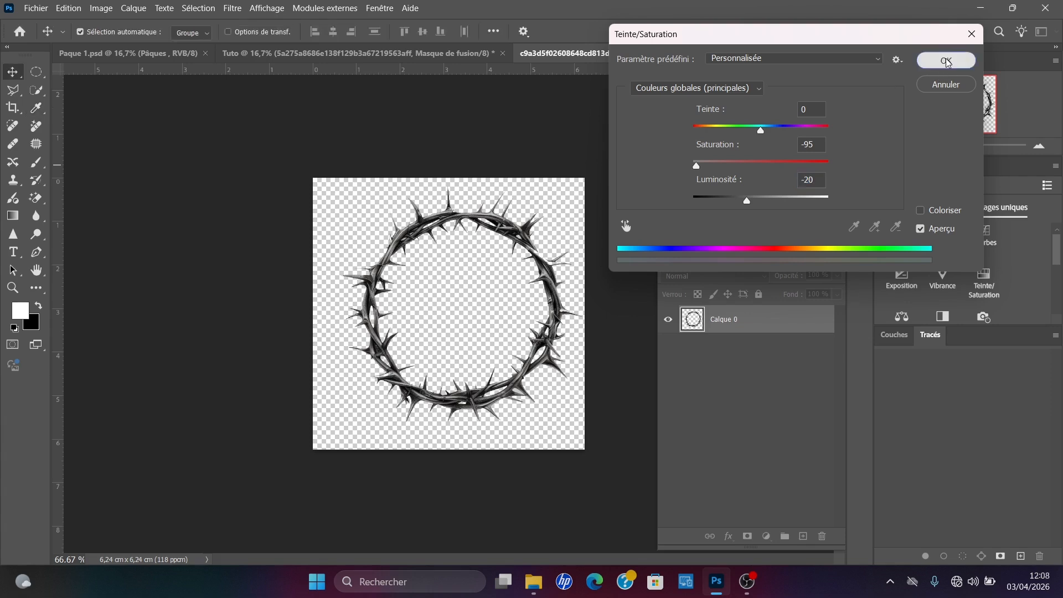
Step: Copy the grey crown into the Tuto poster document and place its layer above the Pâques text layer
drag(455, 404, 402, 276)
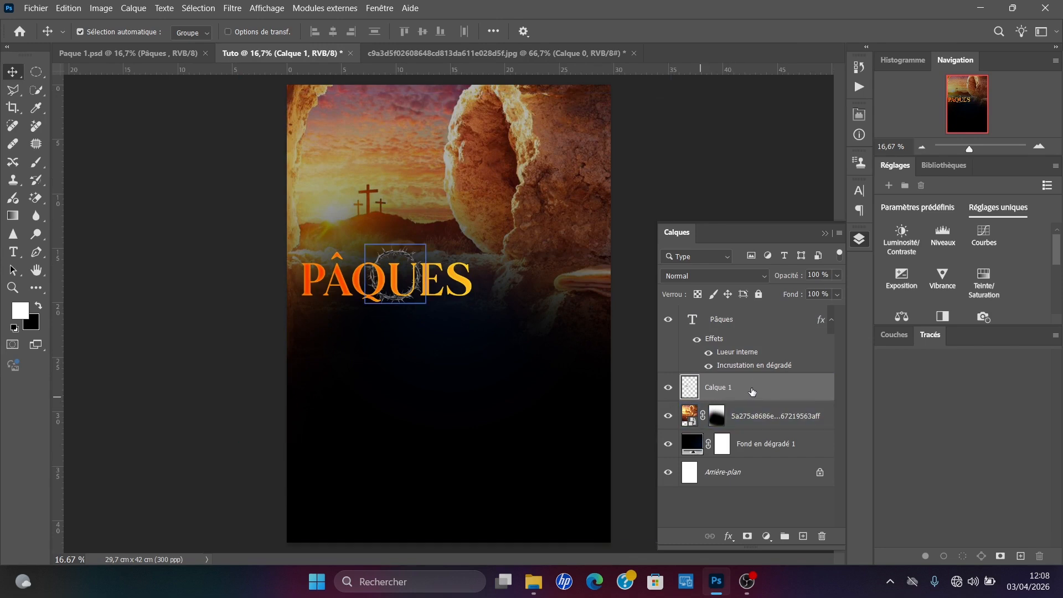
drag(752, 392, 737, 309)
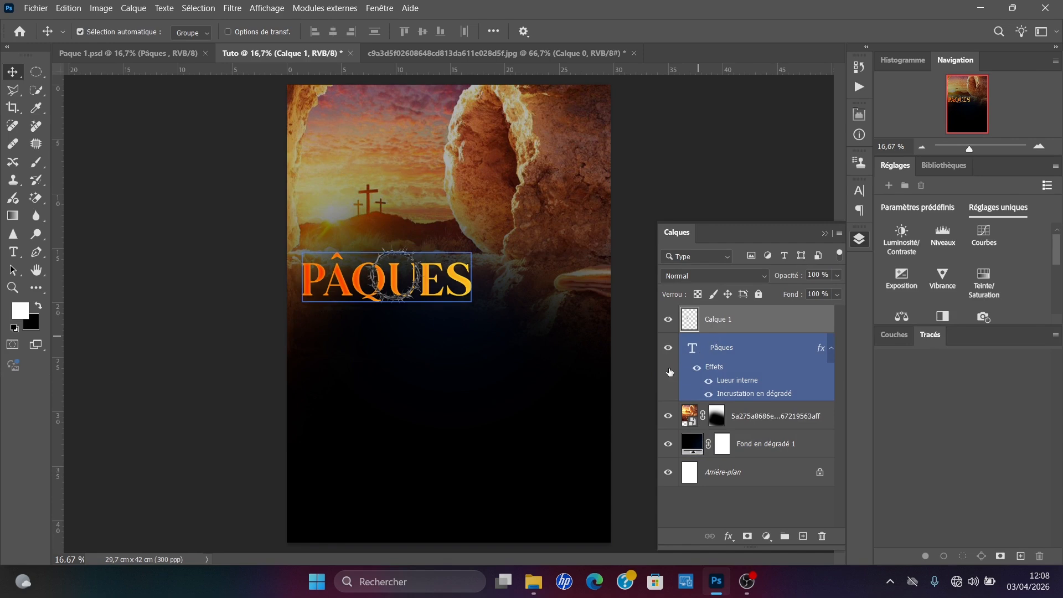
Step: Scale the crown layer to about 227% and position it around the middle letters of the Pâques title
key(ctrl+t)
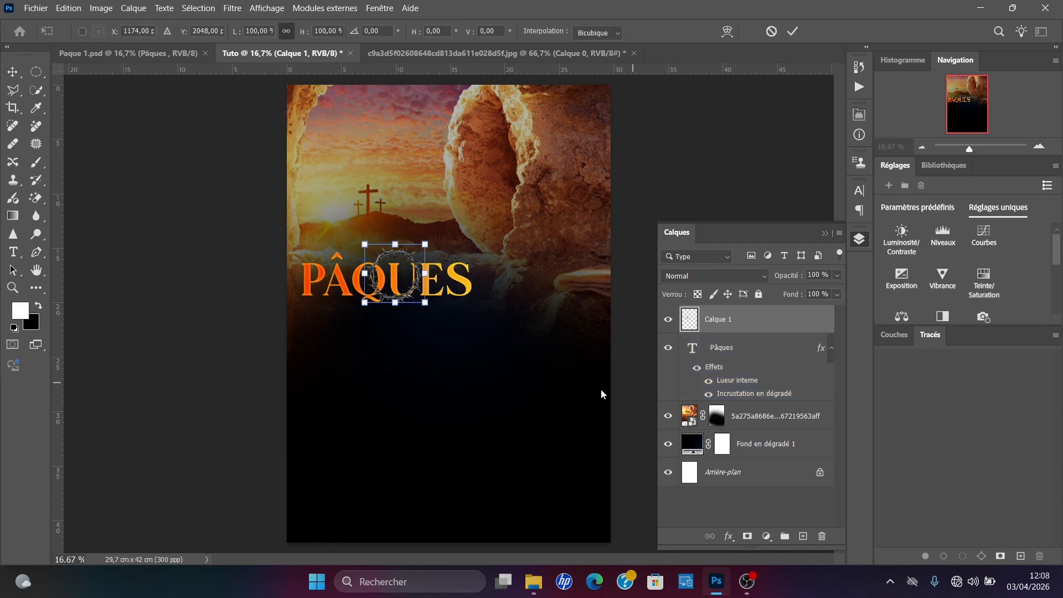
mouse_move(392, 304)
mouse_down()
mouse_move(392, 350)
mouse_move(380, 294)
mouse_move(382, 347)
mouse_move(398, 311)
mouse_up()
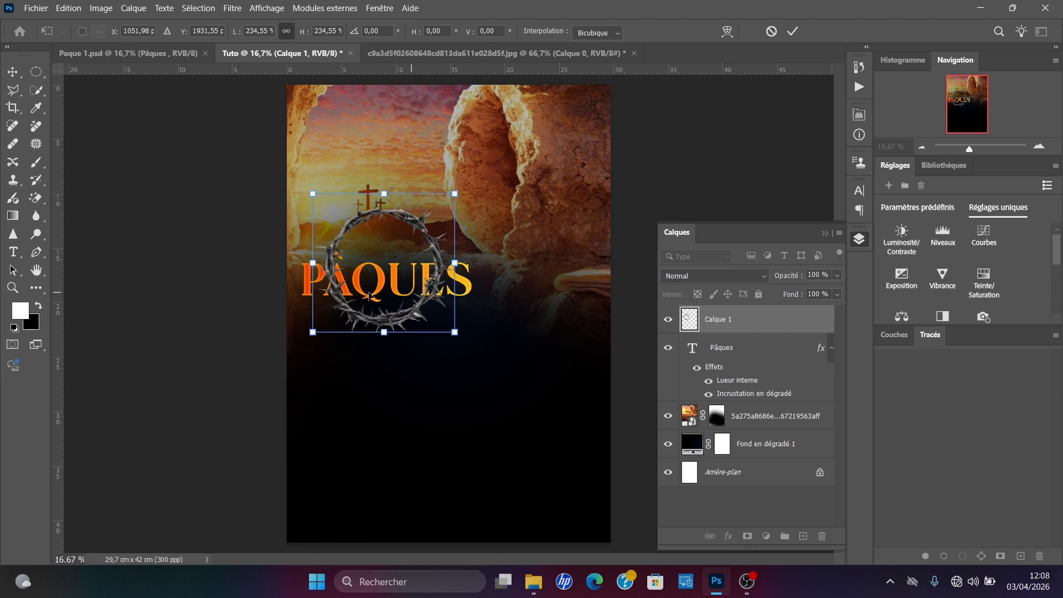
drag(382, 318, 382, 321)
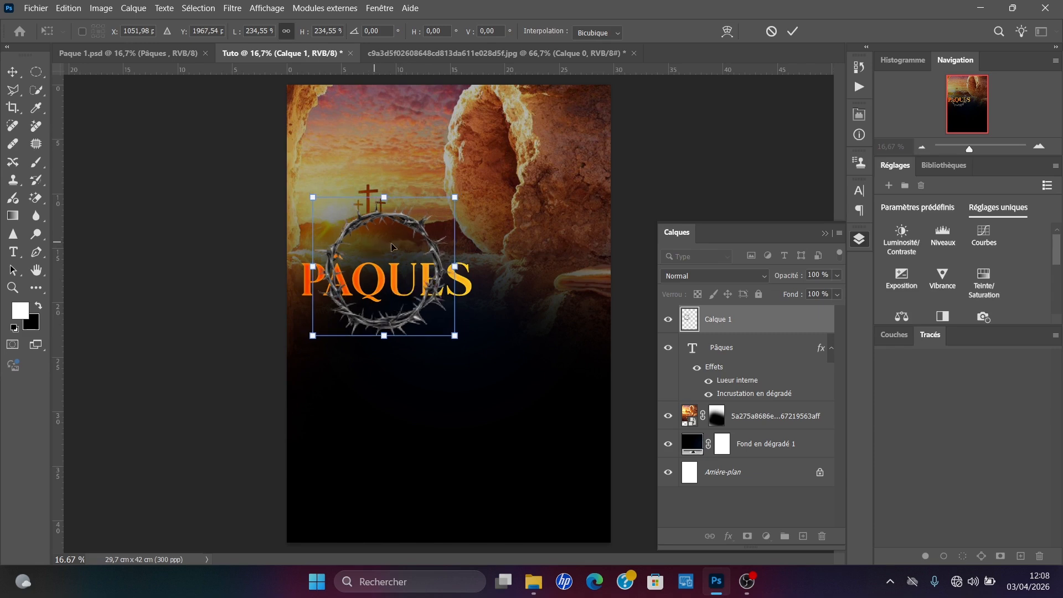
drag(396, 341, 436, 330)
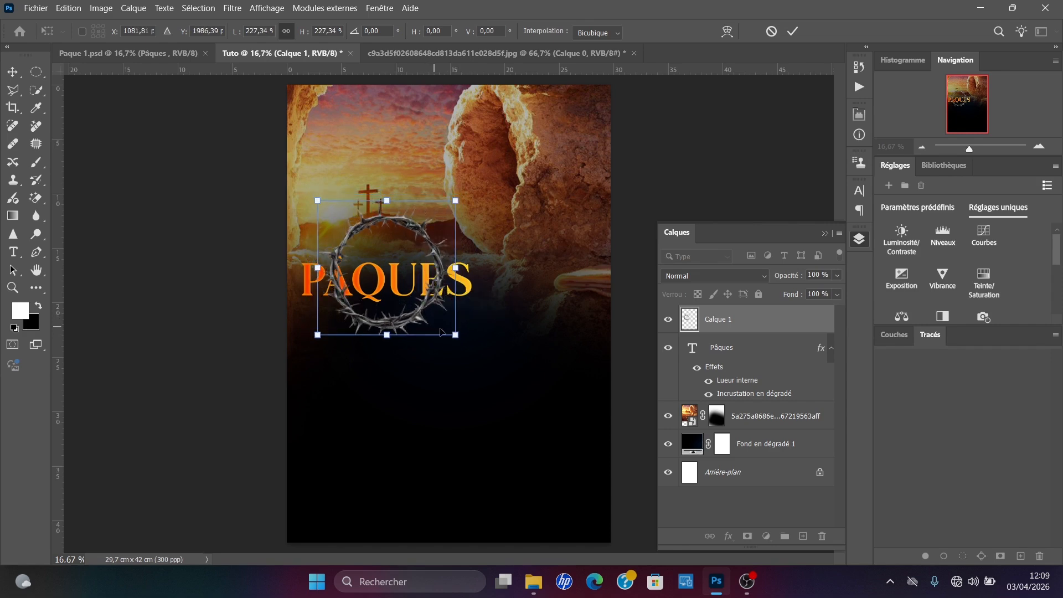
key(Return)
click(443, 331)
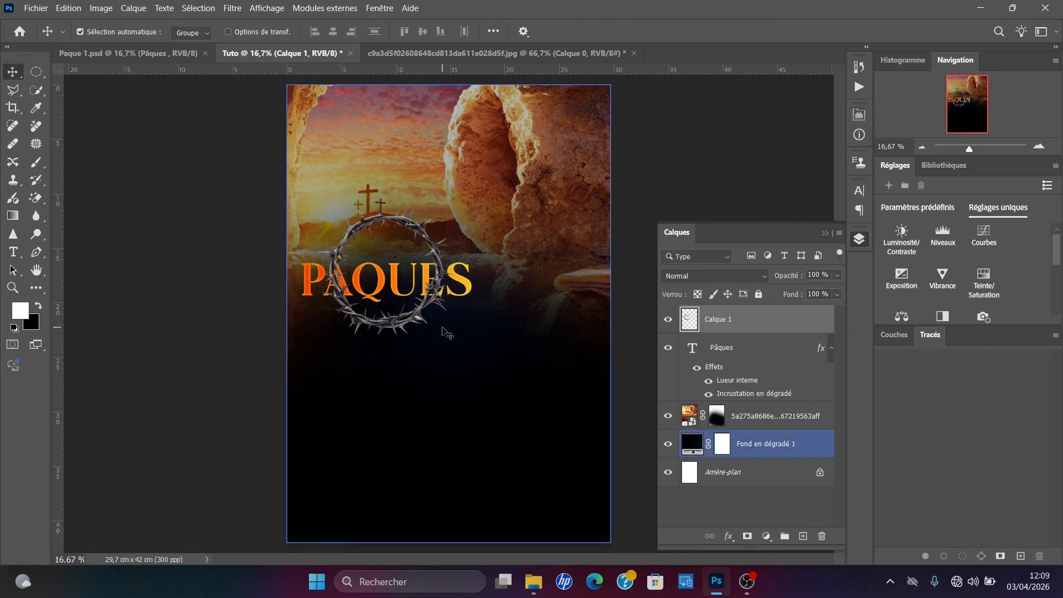
click(318, 273)
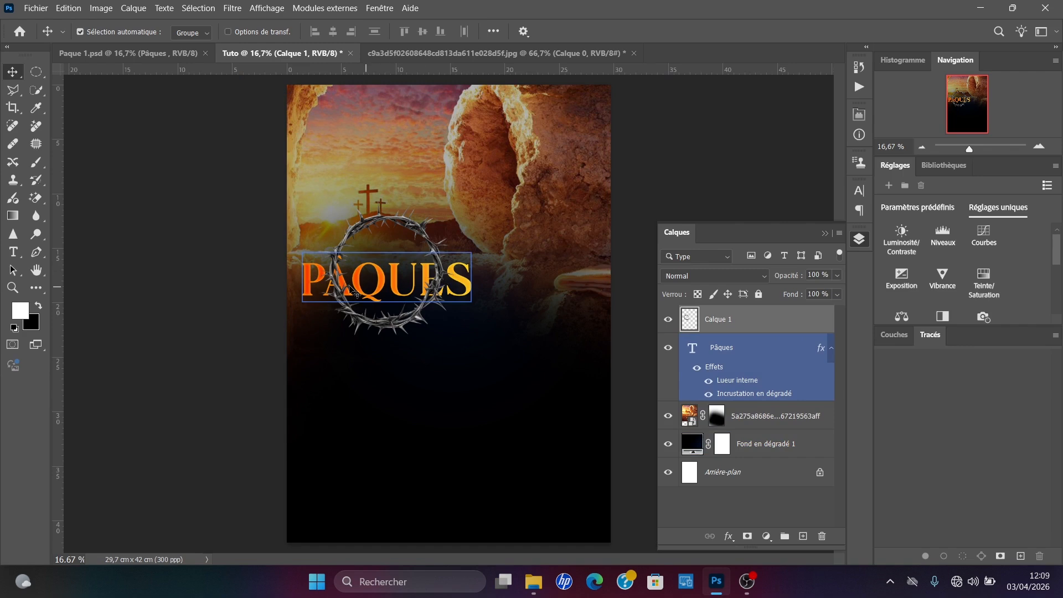
click(306, 294)
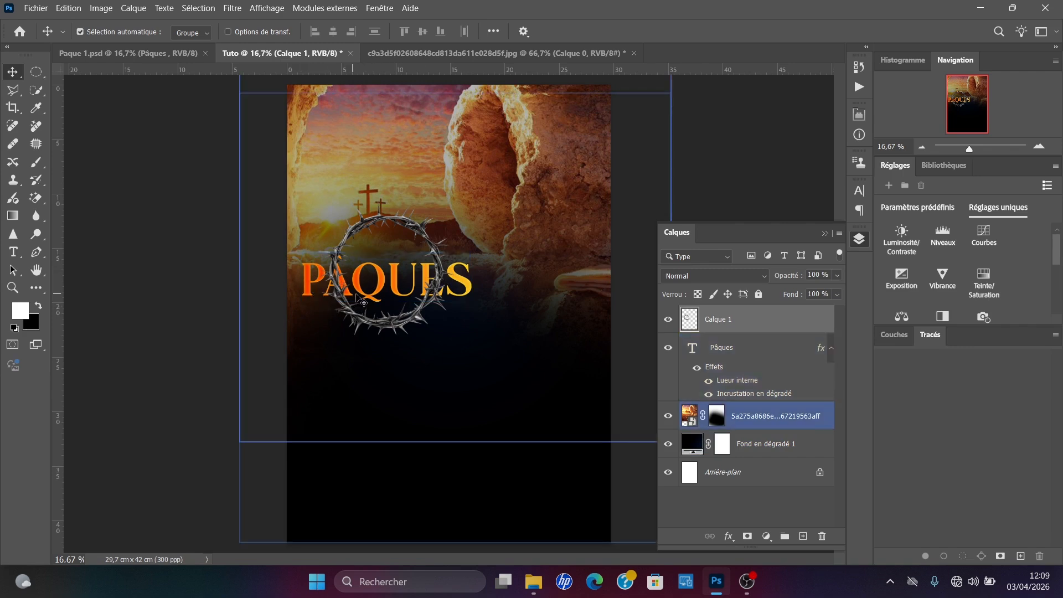
click(320, 290)
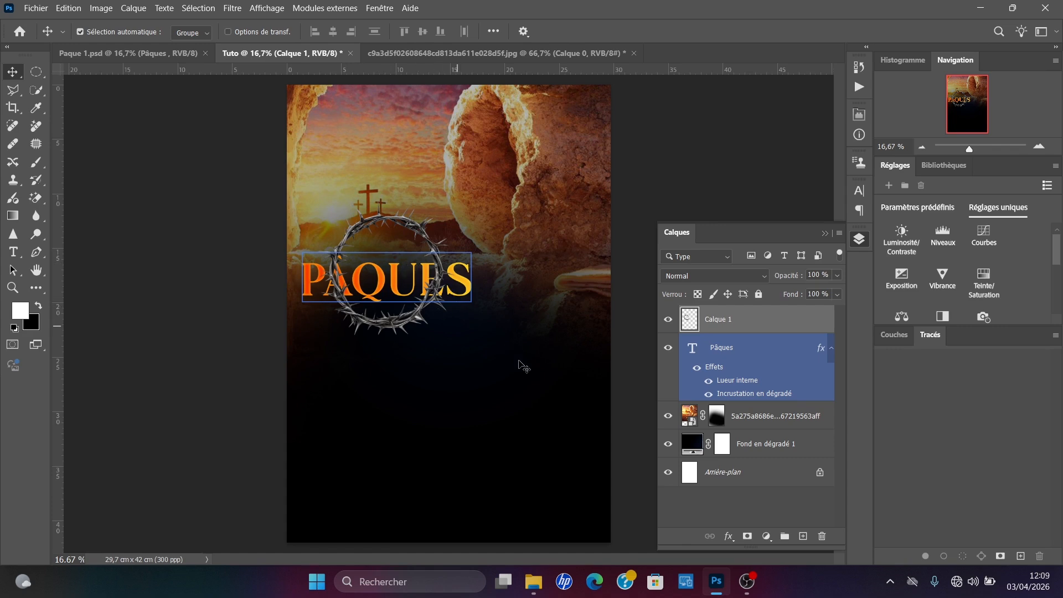
click(443, 363)
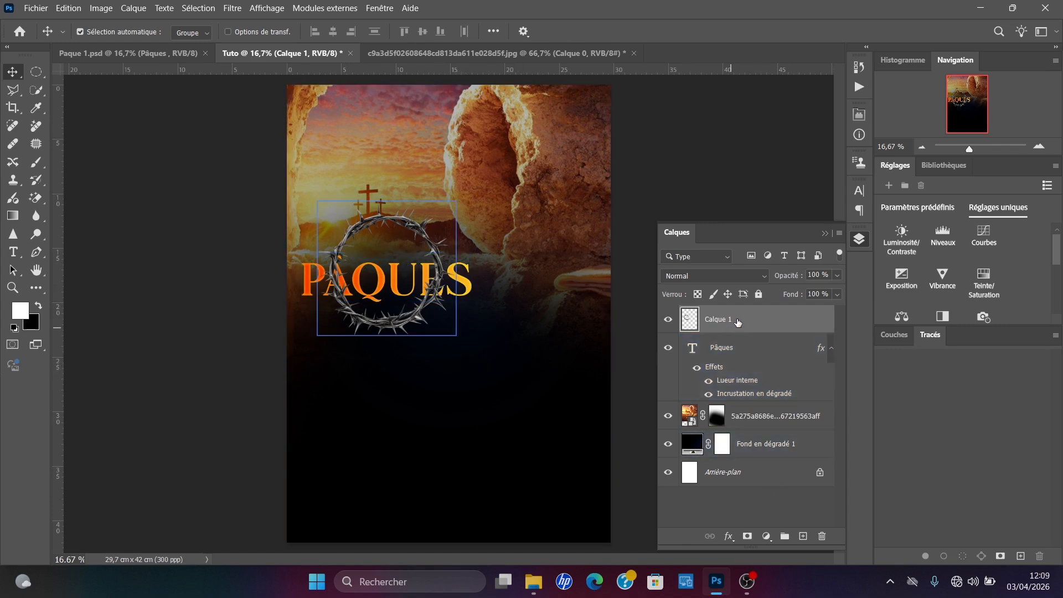
Step: Add a layer mask to the crown layer Calque 1 and load the Pâques lettering as a selection
click(747, 536)
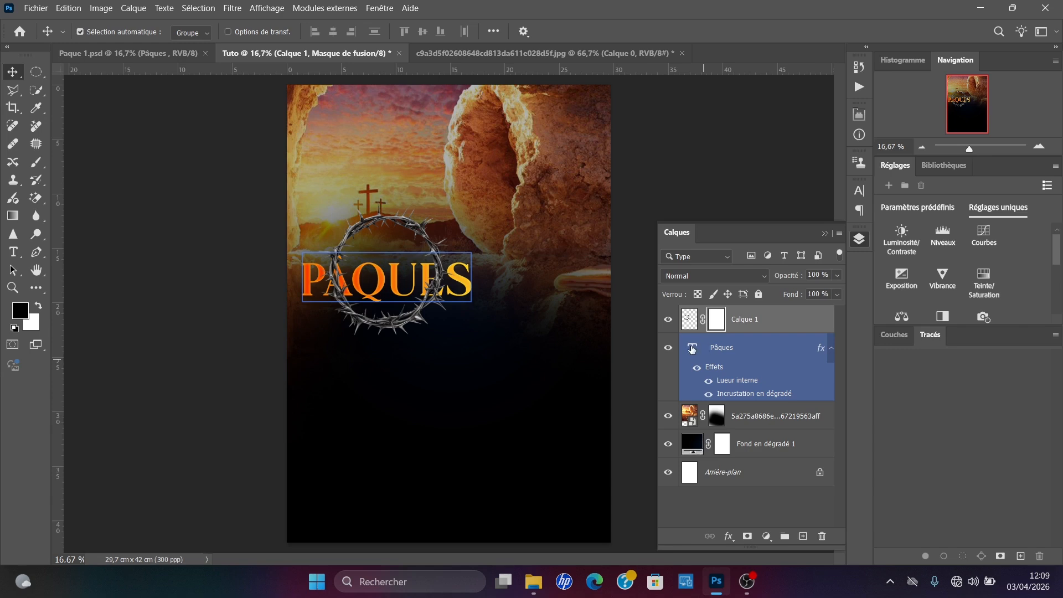
click(692, 350)
ctrl+click(691, 352)
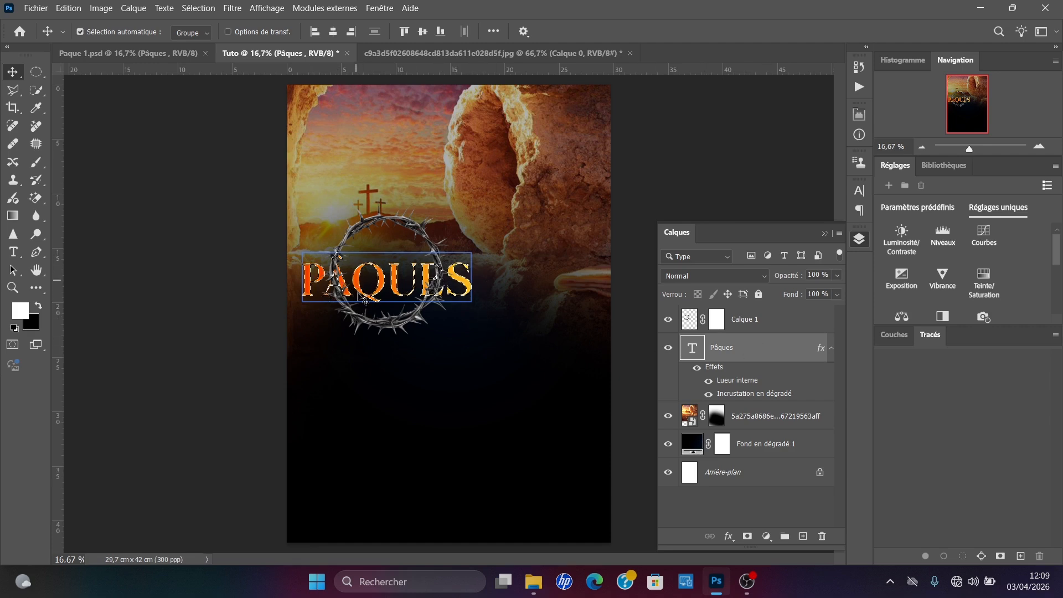
Step: Expand the Pâques lettering selection by 20 pixels
click(192, 10)
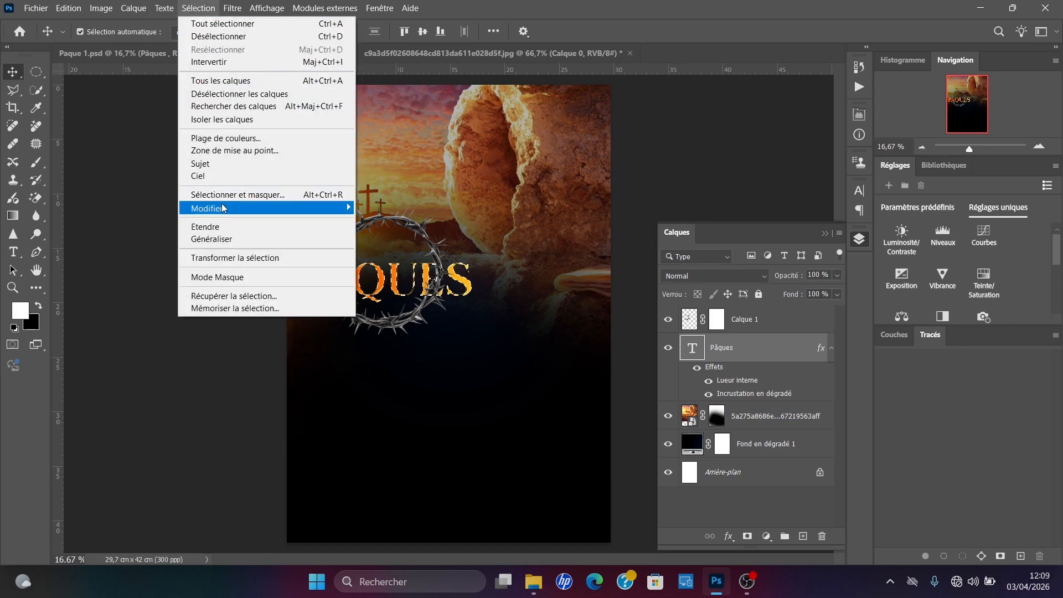
mouse_move(221, 208)
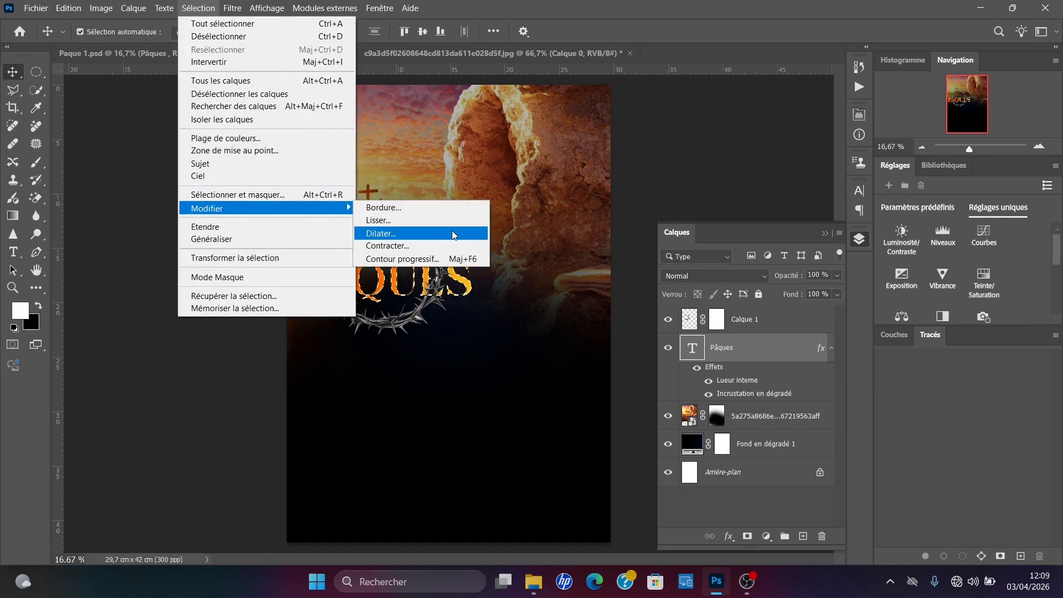
click(419, 240)
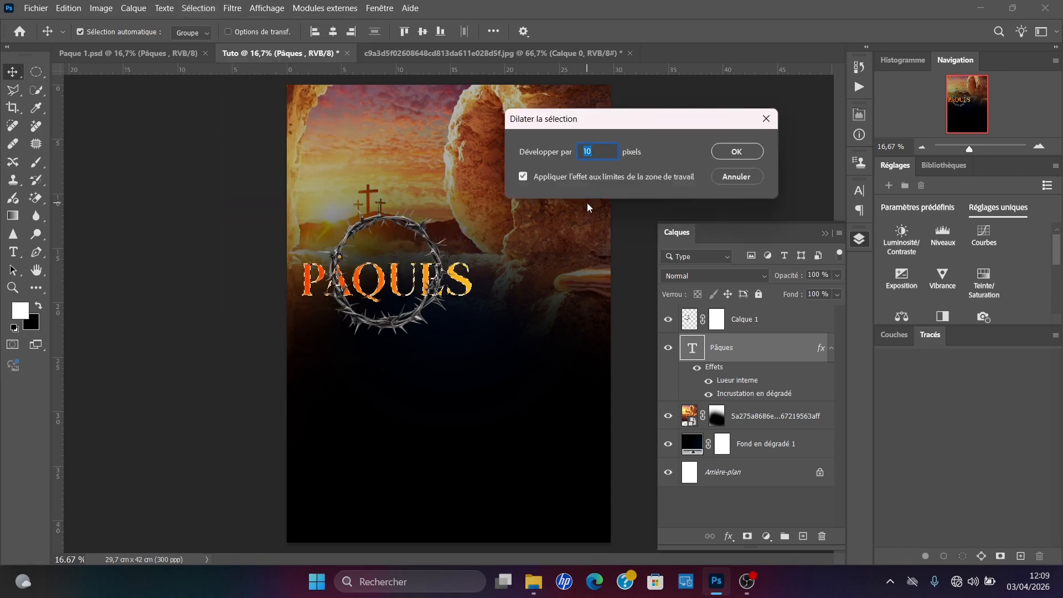
text(20)
key(Return)
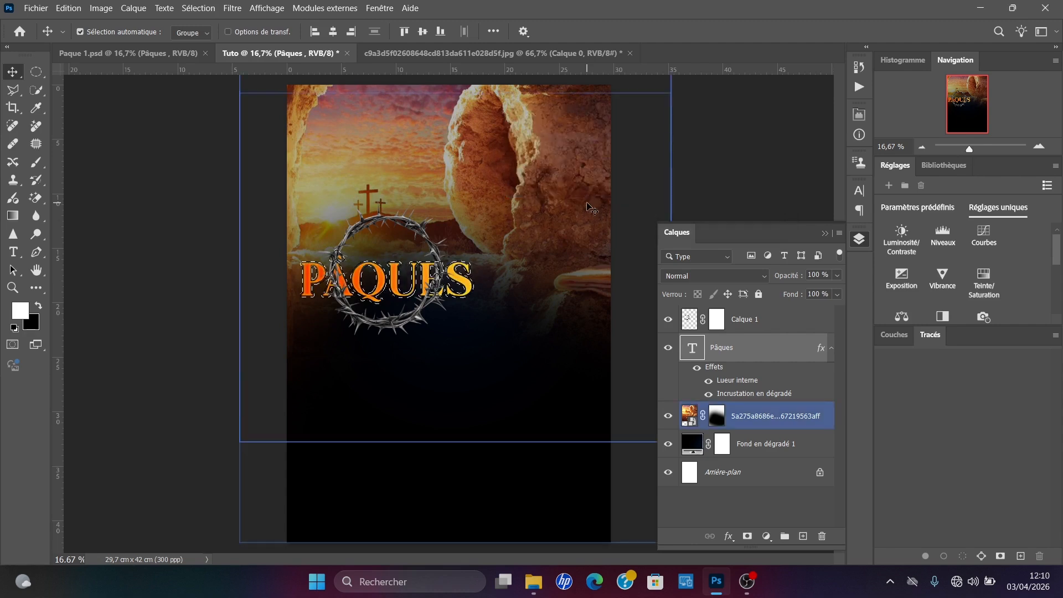
Step: Paint black on the Calque 1 mask with a large soft brush to hide the crown within the lettering selection, and deselect
click(725, 326)
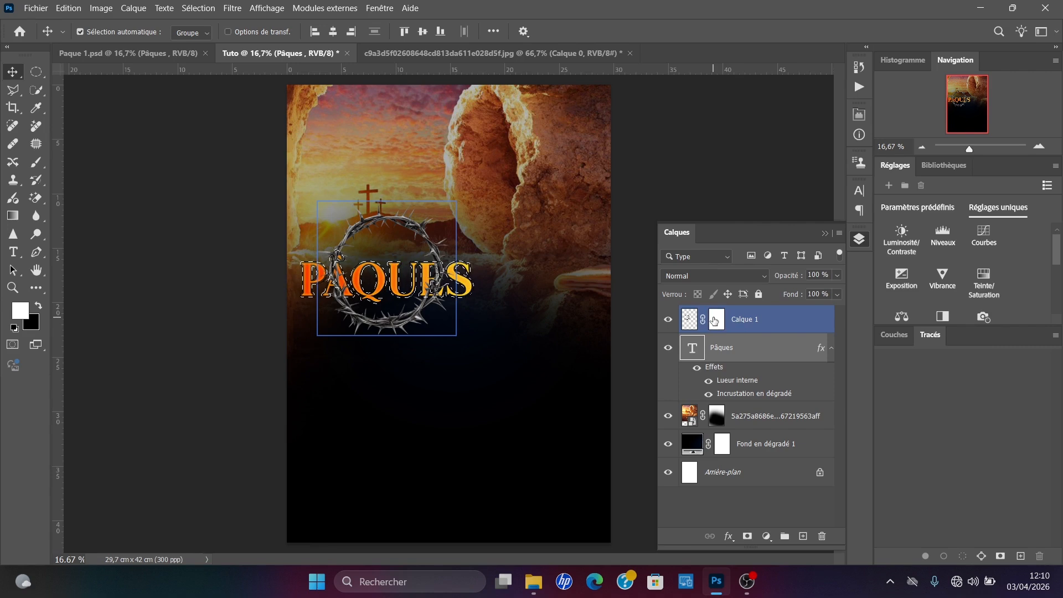
click(718, 323)
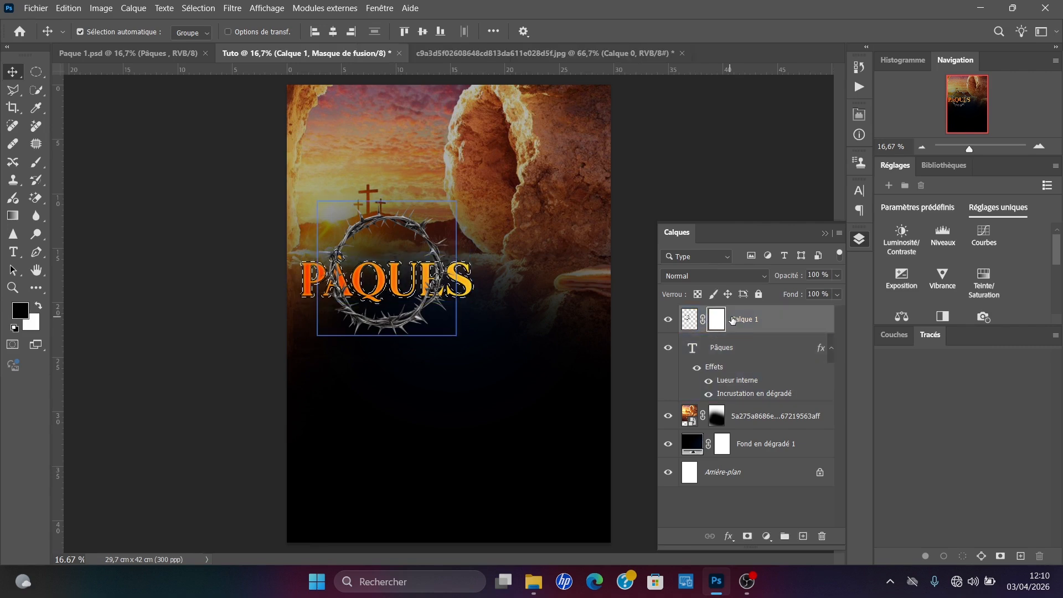
click(714, 343)
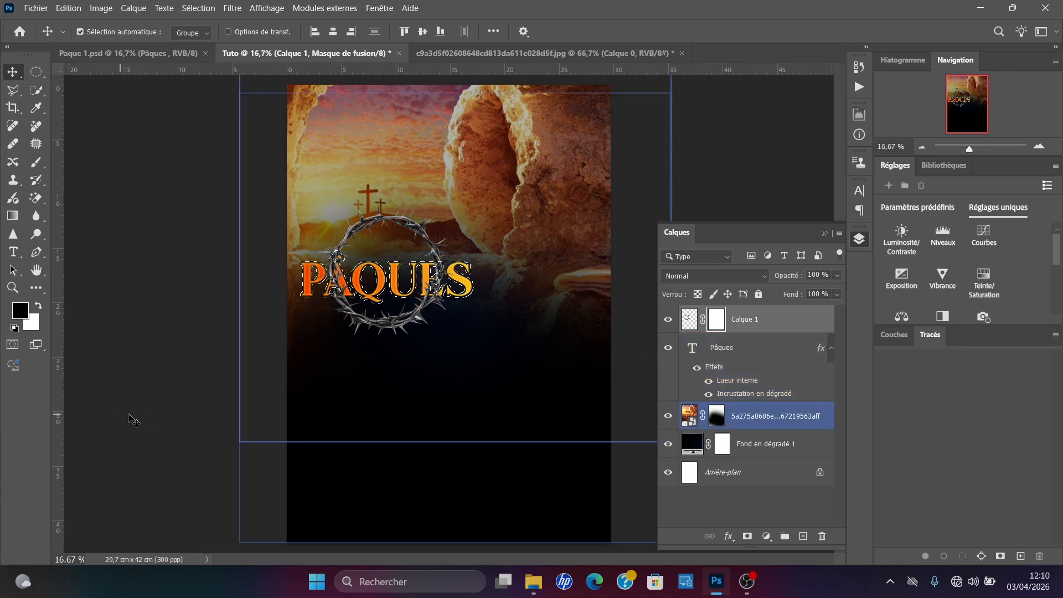
key(b)
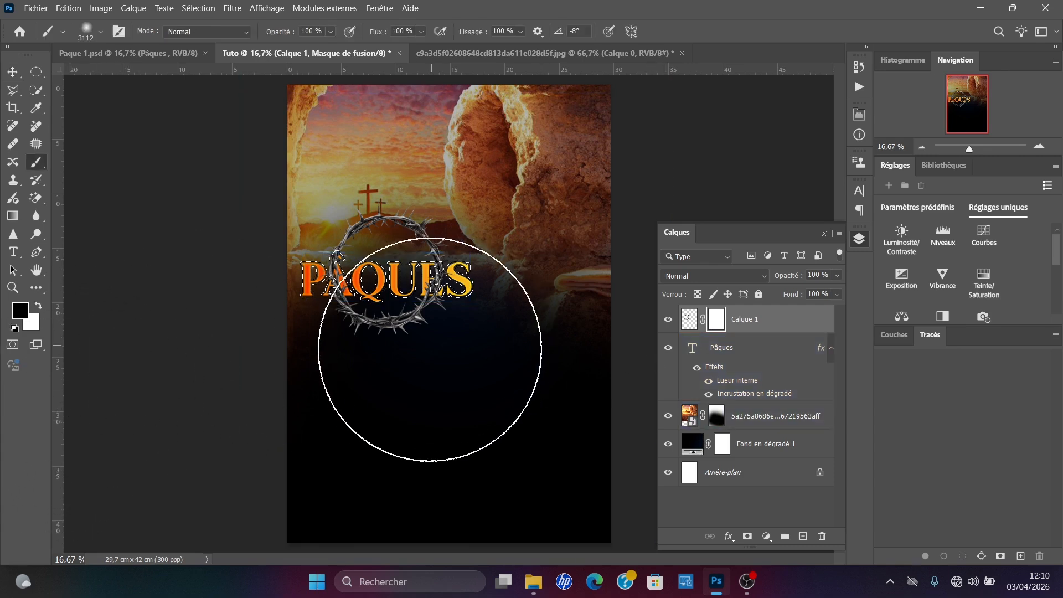
drag(467, 325, 392, 358)
mouse_move(361, 316)
mouse_down()
mouse_move(343, 308)
mouse_move(327, 318)
mouse_move(417, 298)
mouse_up()
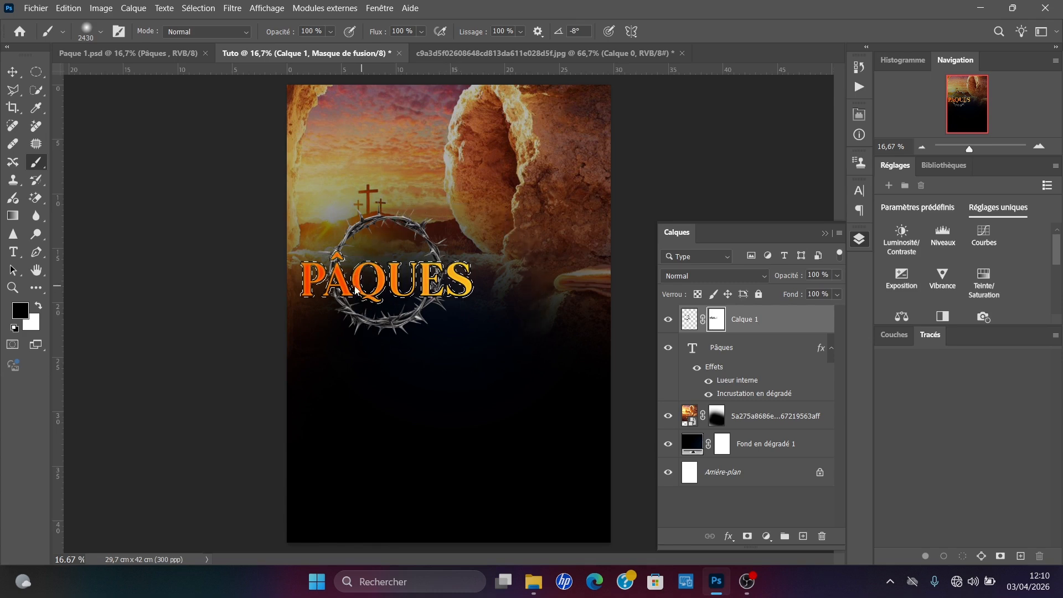
key(x)
key(alt+bracketleft)
key(alt+bracketleft)
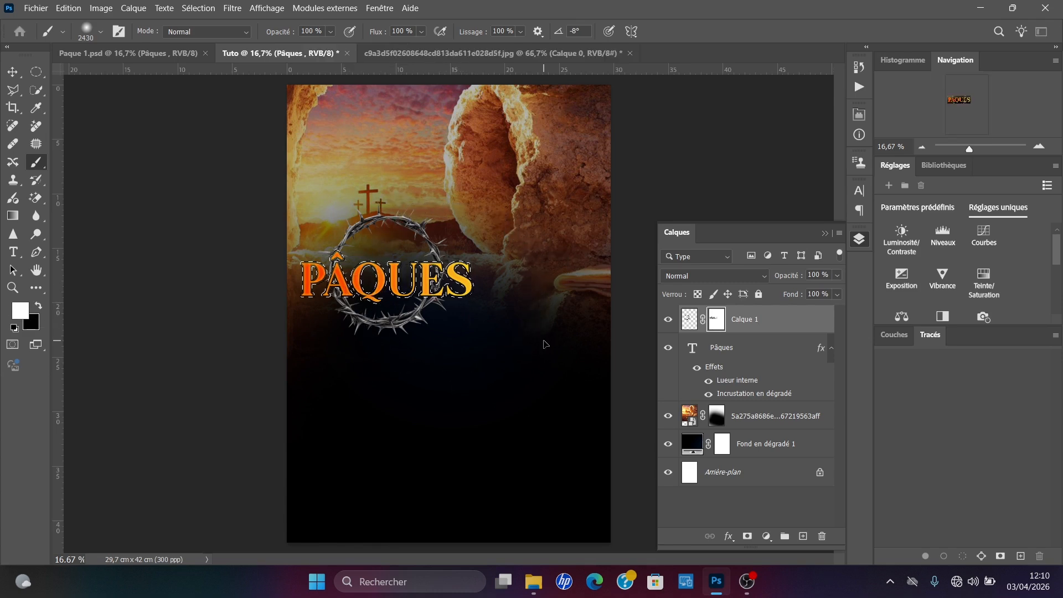
key(ctrl+d)
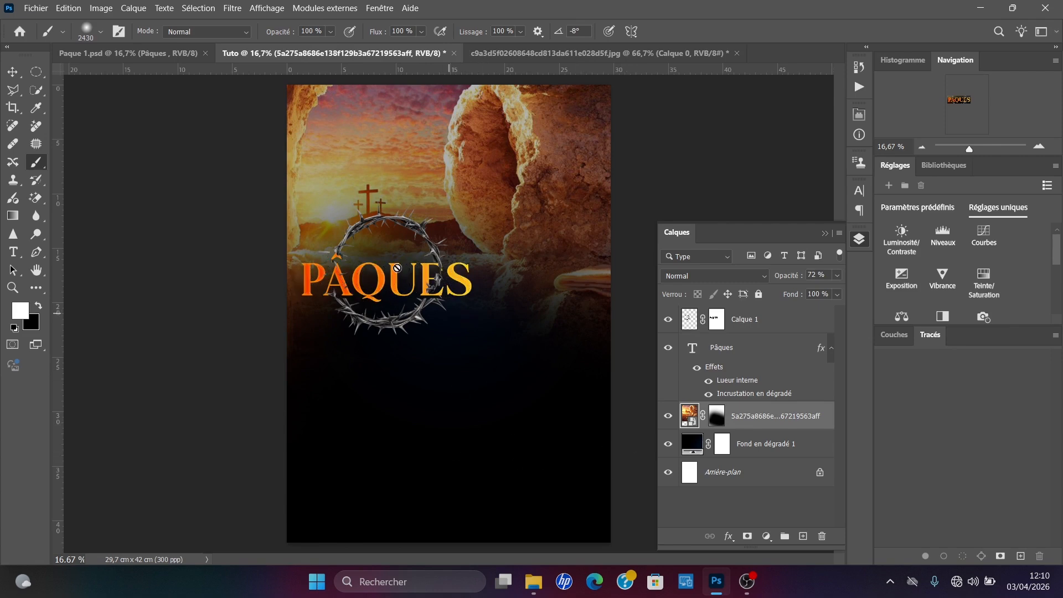
Step: Mask out the leftover crown fragments around the Â and E of Pâques with a black 187 px brush at 100% hardness
scroll(400, 265, up, 3)
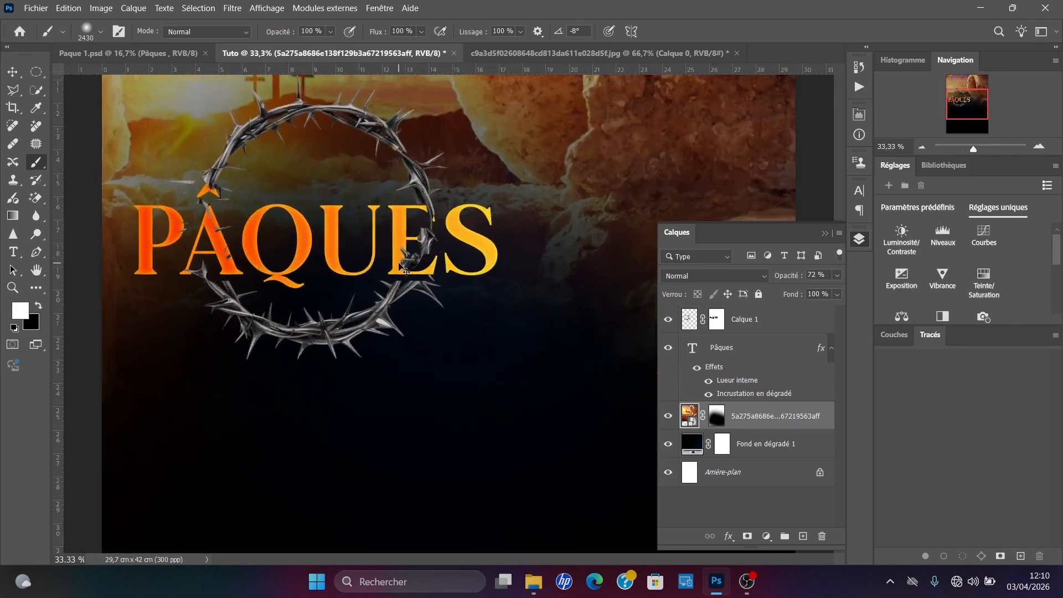
drag(399, 263, 444, 238)
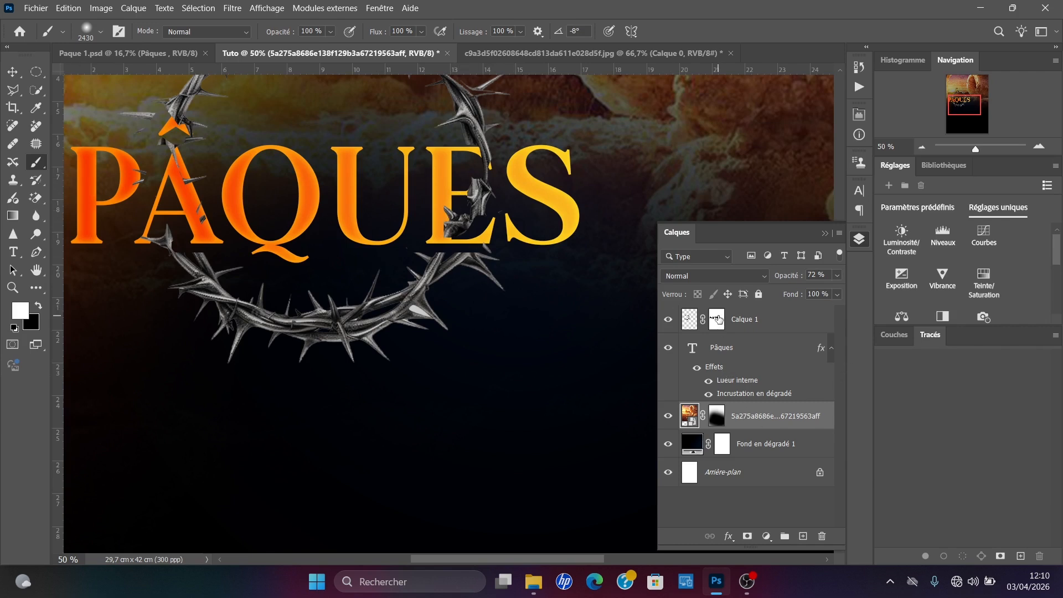
click(716, 320)
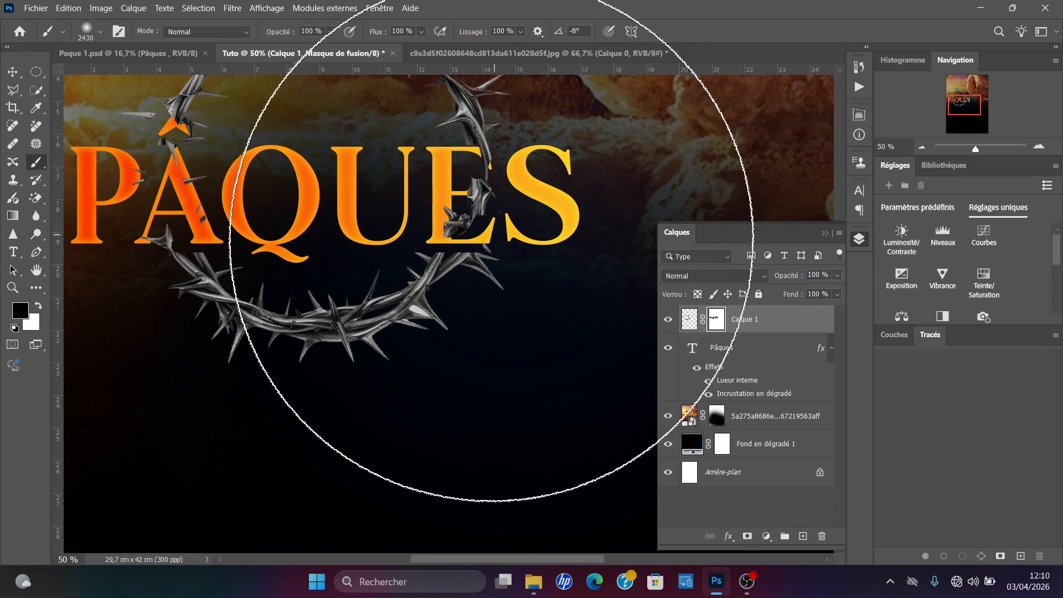
right_click(429, 256)
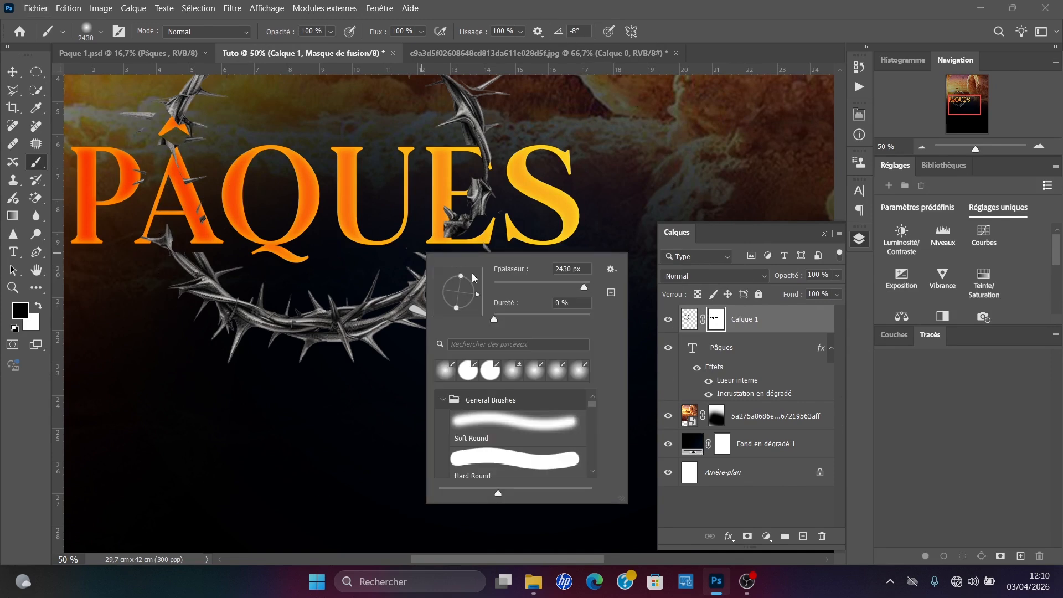
drag(572, 291, 563, 287)
drag(563, 315, 609, 318)
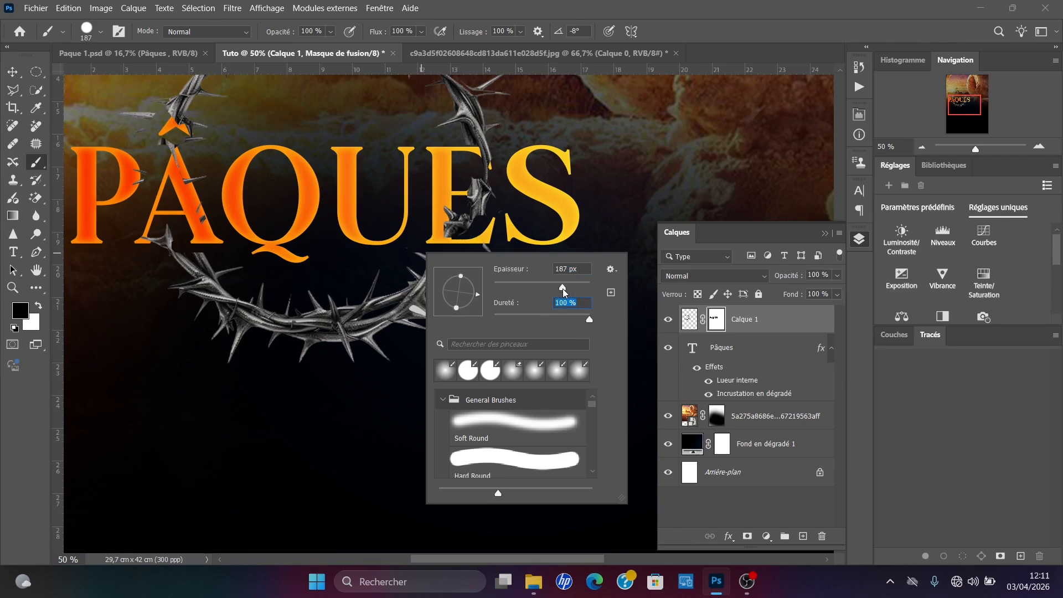
click(562, 287)
key(Return)
drag(477, 172, 457, 217)
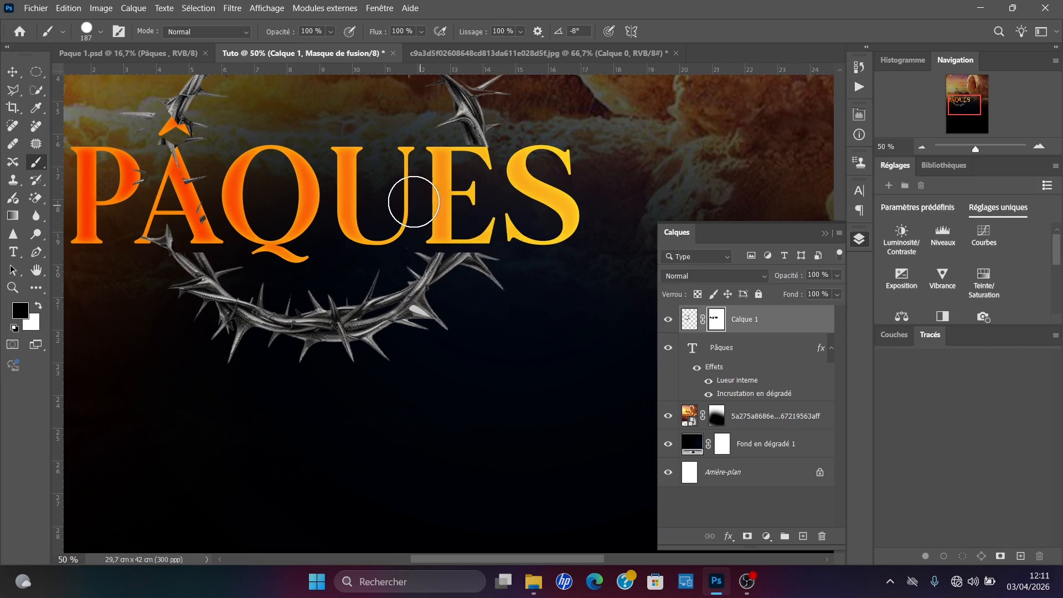
mouse_move(186, 150)
mouse_down()
mouse_move(171, 131)
mouse_move(124, 131)
mouse_move(132, 160)
mouse_move(171, 178)
mouse_move(213, 156)
mouse_move(205, 142)
mouse_move(205, 211)
mouse_move(167, 229)
mouse_move(152, 223)
mouse_move(194, 226)
mouse_up()
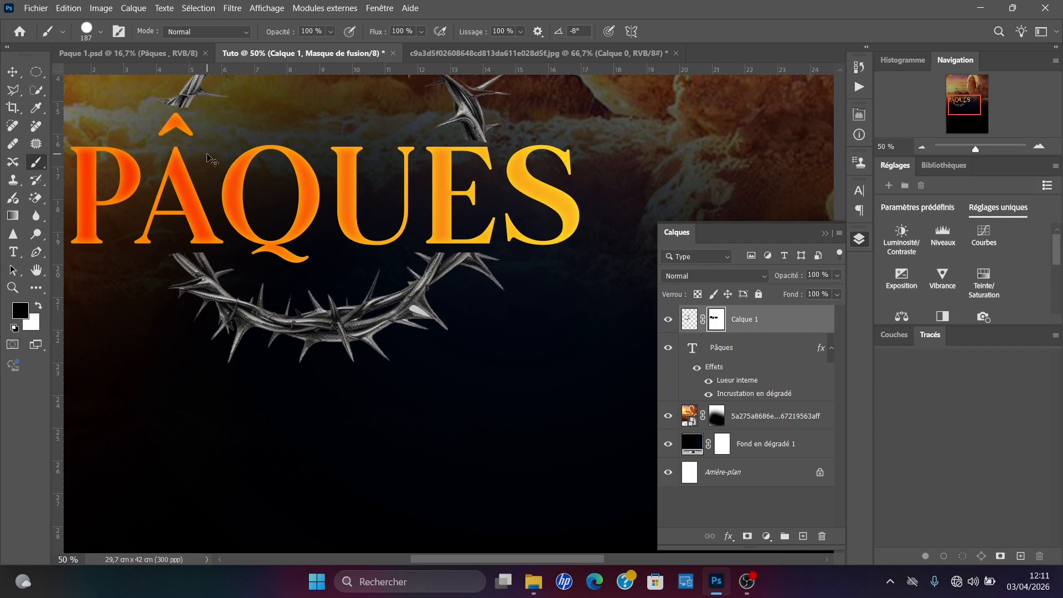
scroll(210, 158, down, 3)
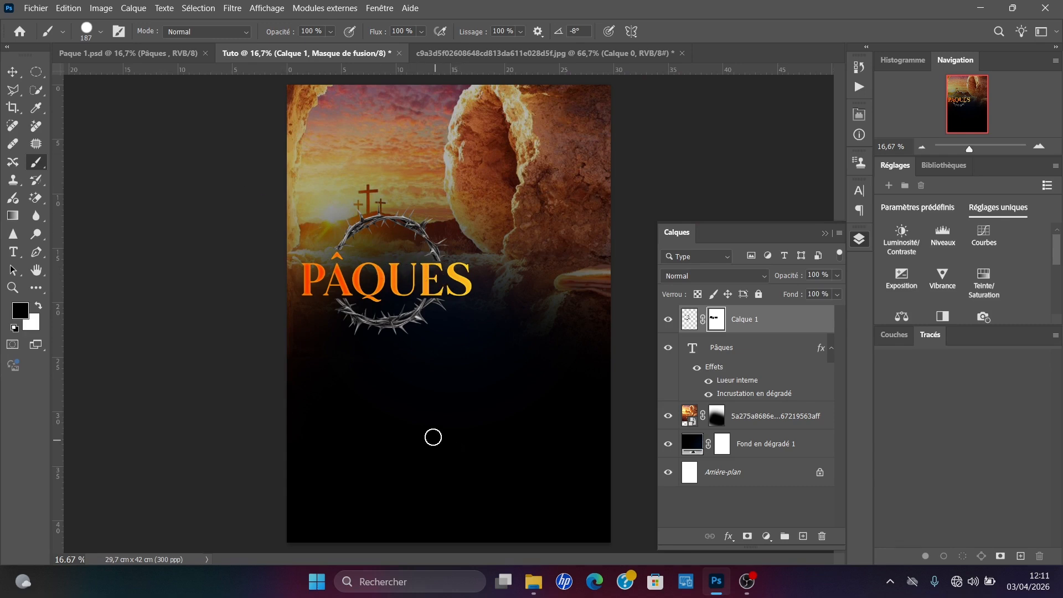
Step: Add a white text line "Joyeuse fête" in GLITTEN ALL CAPS in the dark area below the title
key(t)
click(357, 404)
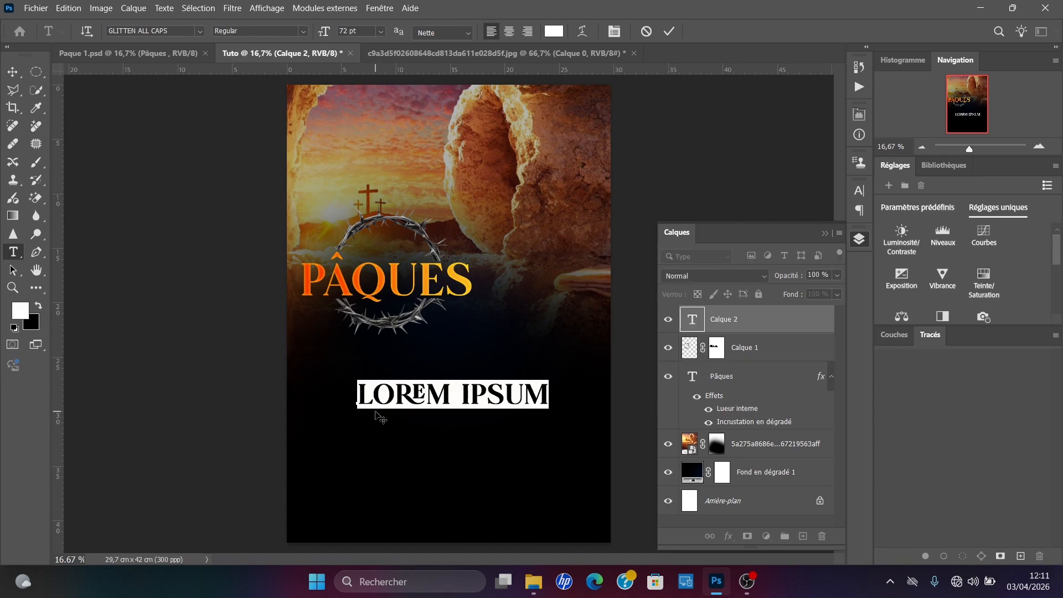
text(JOE)
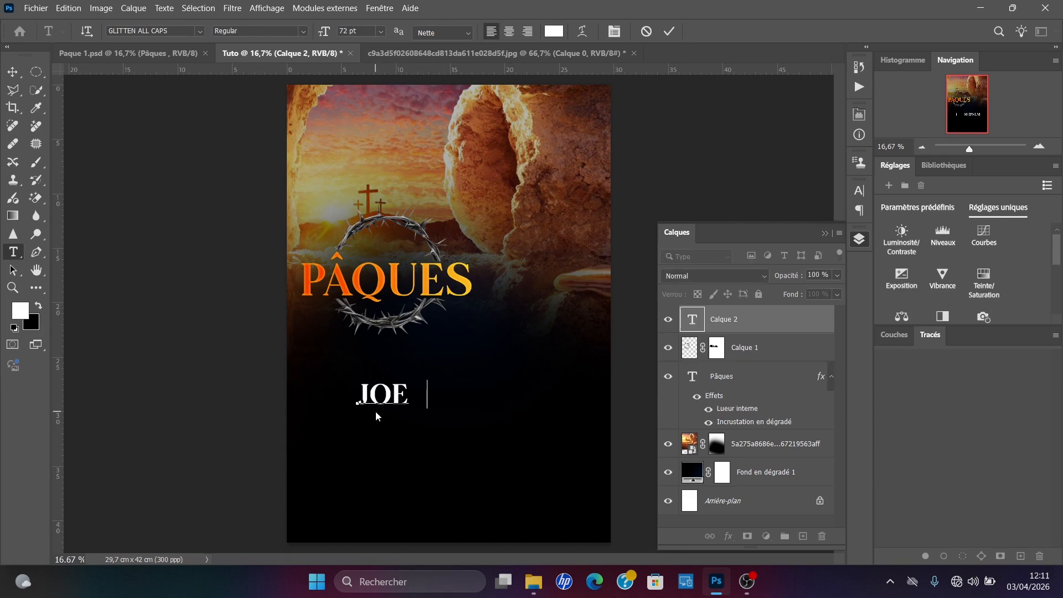
text(UY)
text(S)
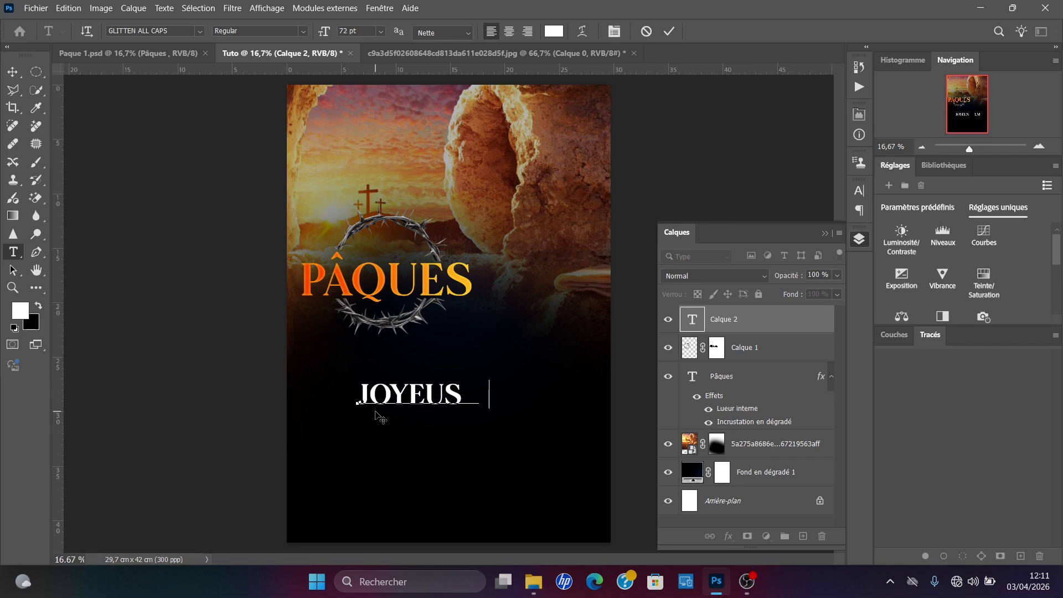
text(E FÊTE)
Step: Set the Joyeuse fête text size to 34 pt and move the line just above the Pâques title
key(Home)
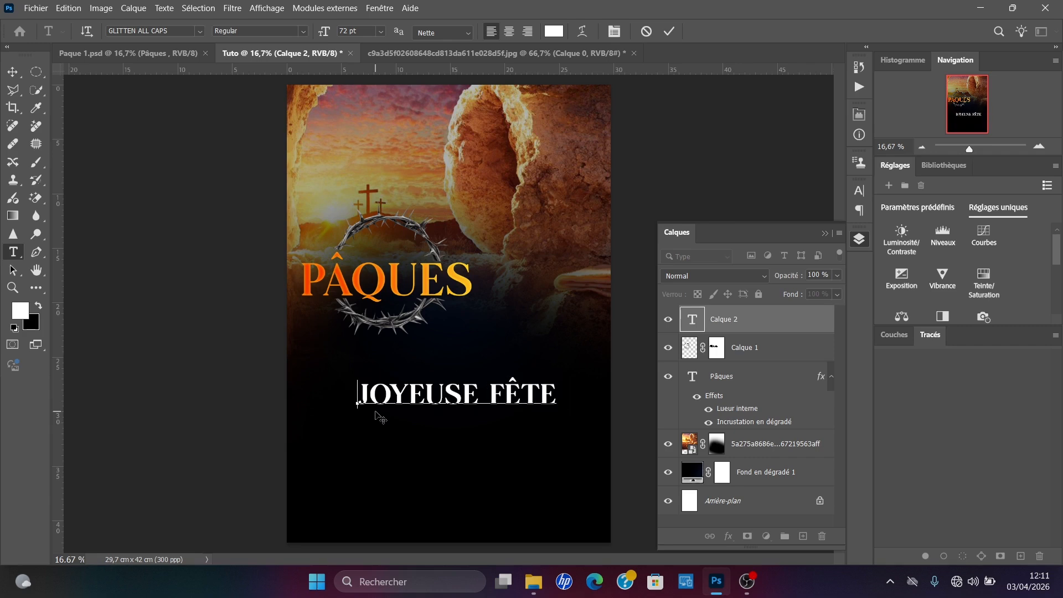
key(shift+End)
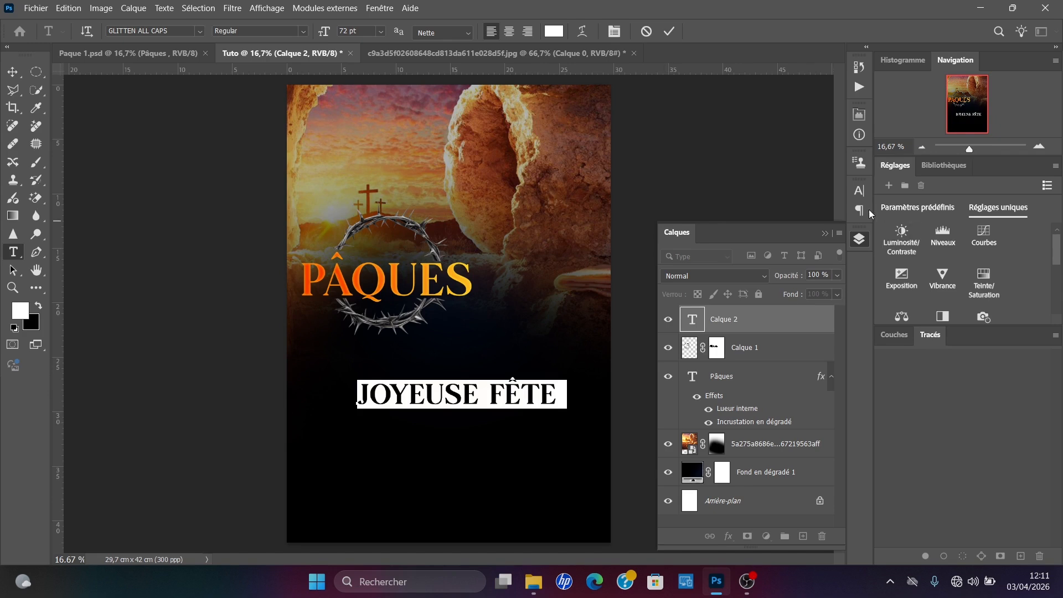
click(858, 191)
drag(711, 227, 681, 228)
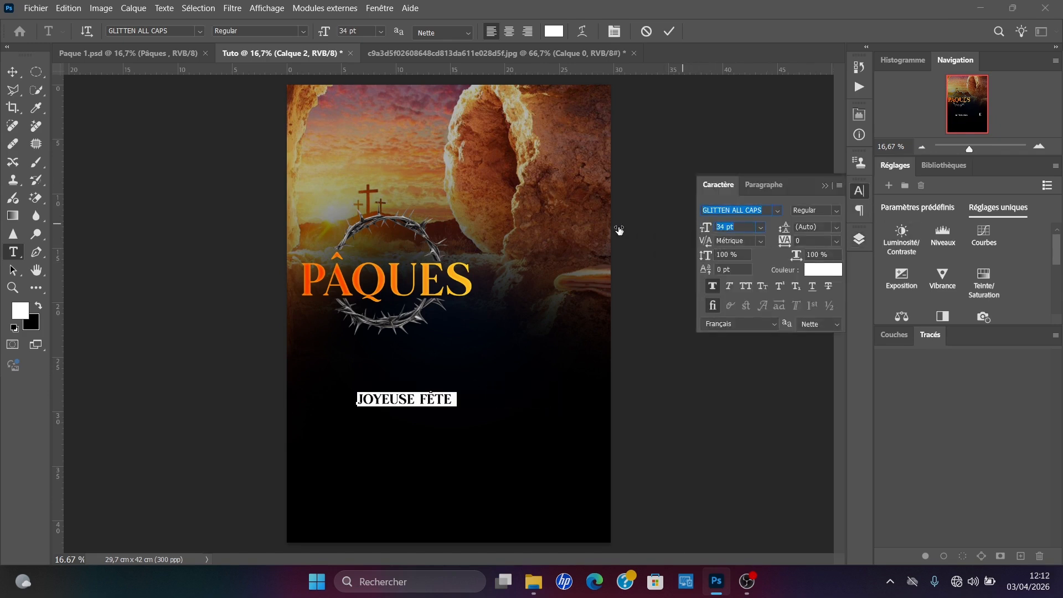
click(12, 72)
drag(439, 388, 405, 246)
Step: Reduce the Joyeuse fête text to 27 pt and reposition it inside the crown above the title
click(778, 211)
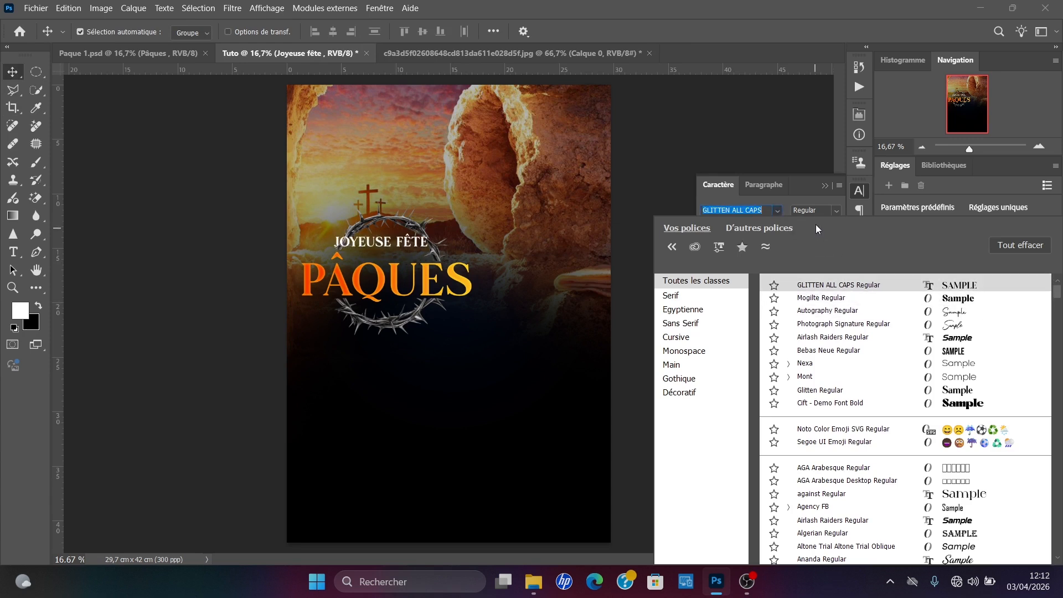
click(792, 195)
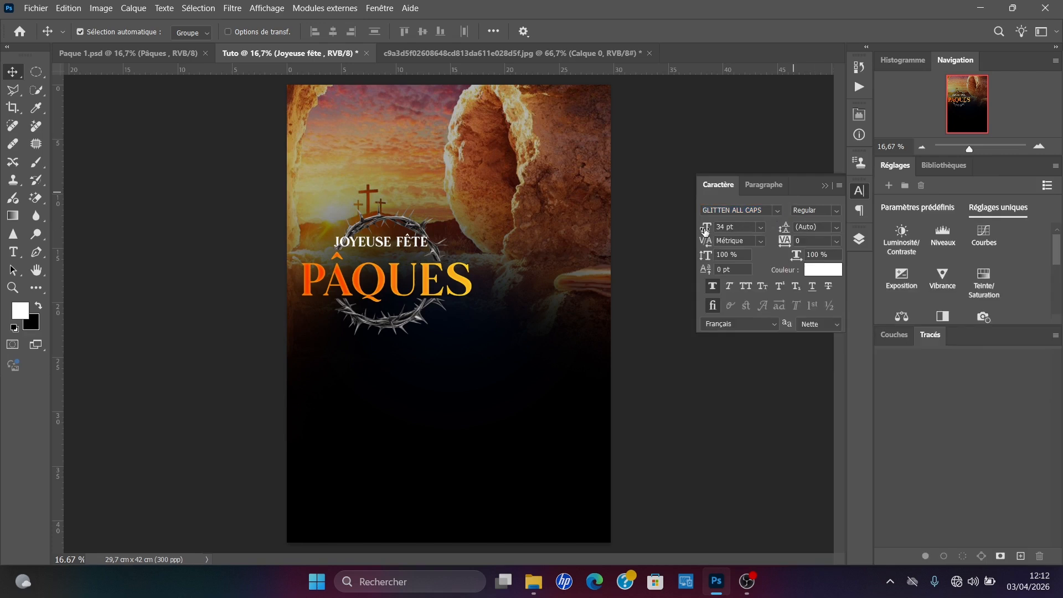
drag(703, 229, 696, 229)
drag(379, 241, 392, 249)
Step: Add a separate white 27 pt text "de" in the dark area below the title
key(t)
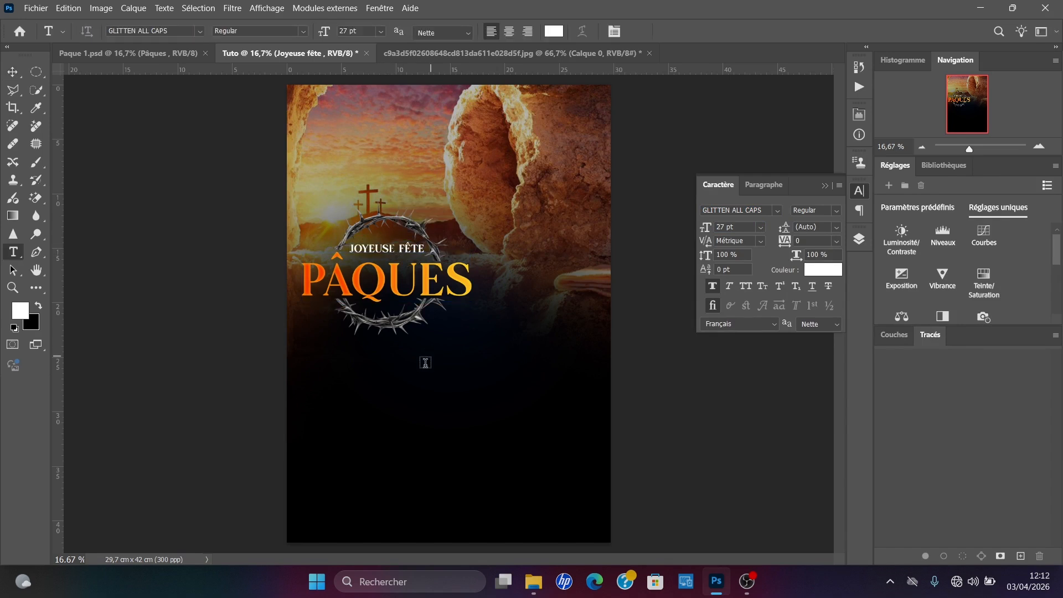
click(424, 393)
text(D)
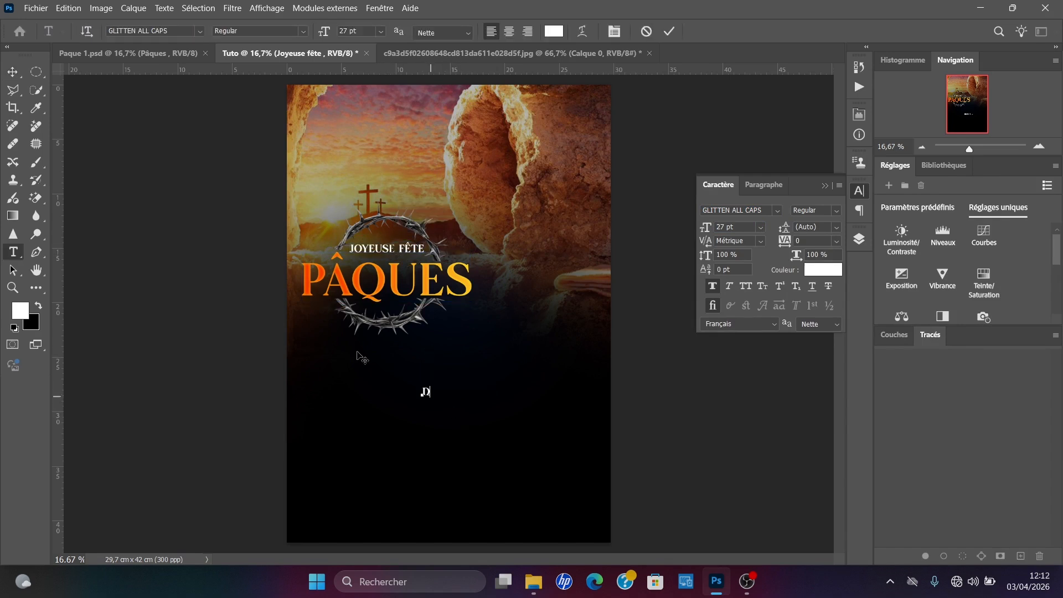
text(E)
click(12, 72)
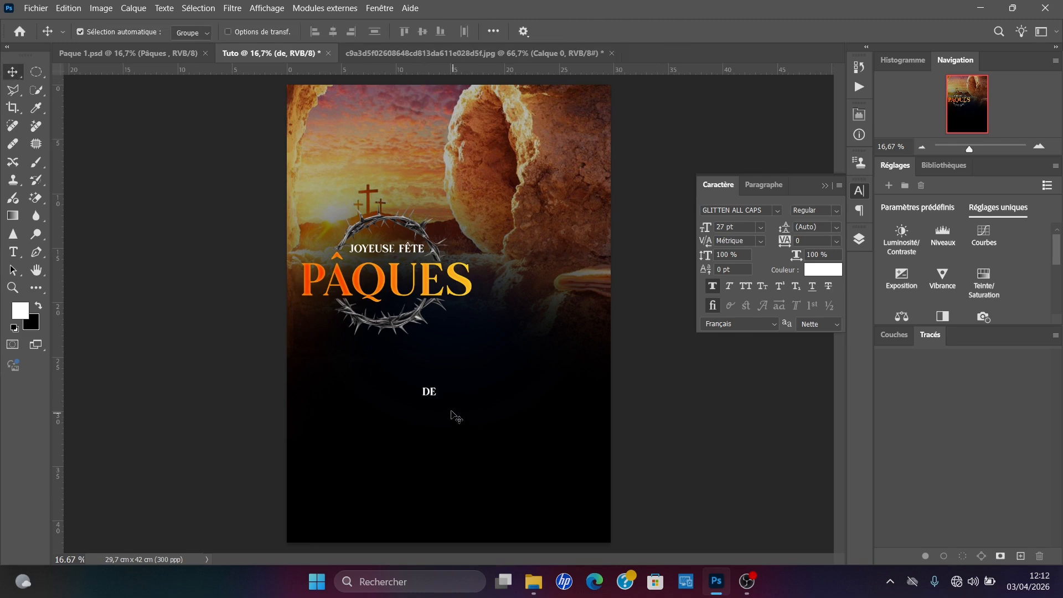
Step: Position the "de" text centred between the Joyeuse fête line and the Pâques title, and deselect it
drag(434, 396, 381, 258)
key(Down)
key(Down)
key(Down)
key(Down)
click(648, 370)
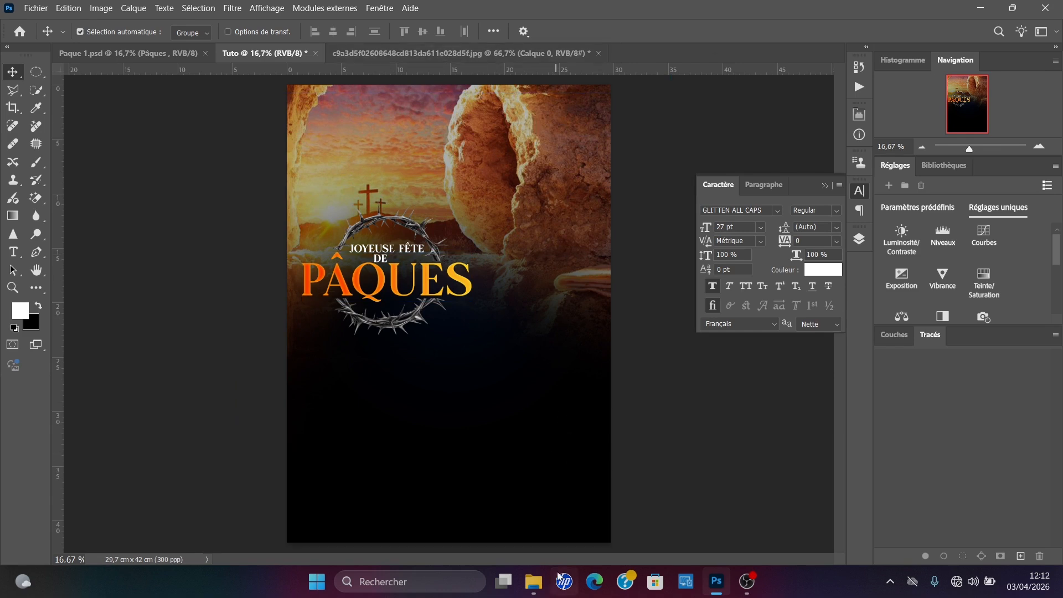
Step: Place the image Arrière-plan copie from the Paque folder into the Tuto poster
mouse_move(540, 592)
click(543, 540)
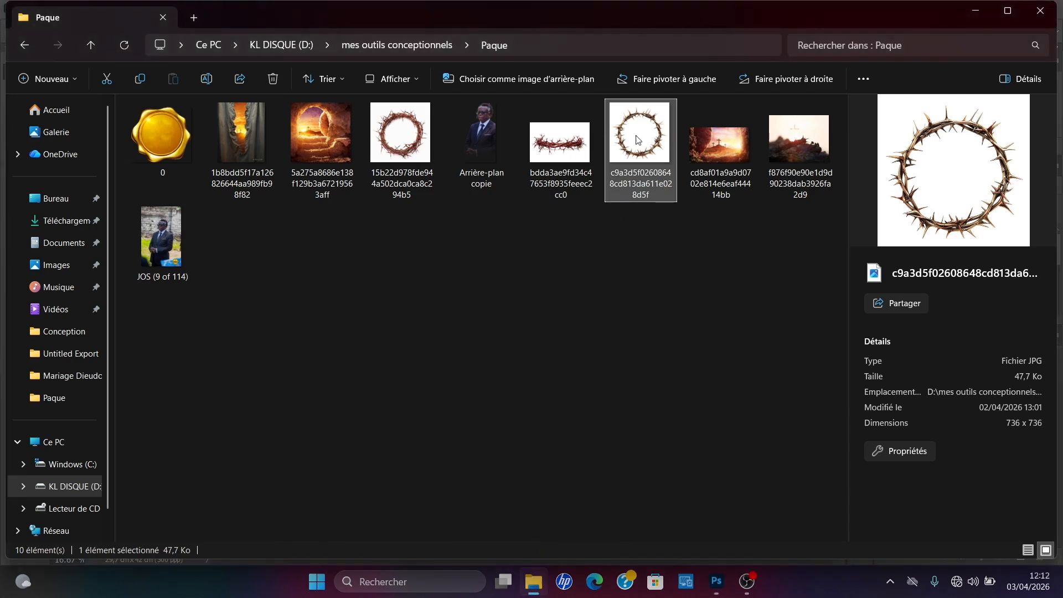
drag(480, 119, 714, 543)
drag(706, 584, 515, 411)
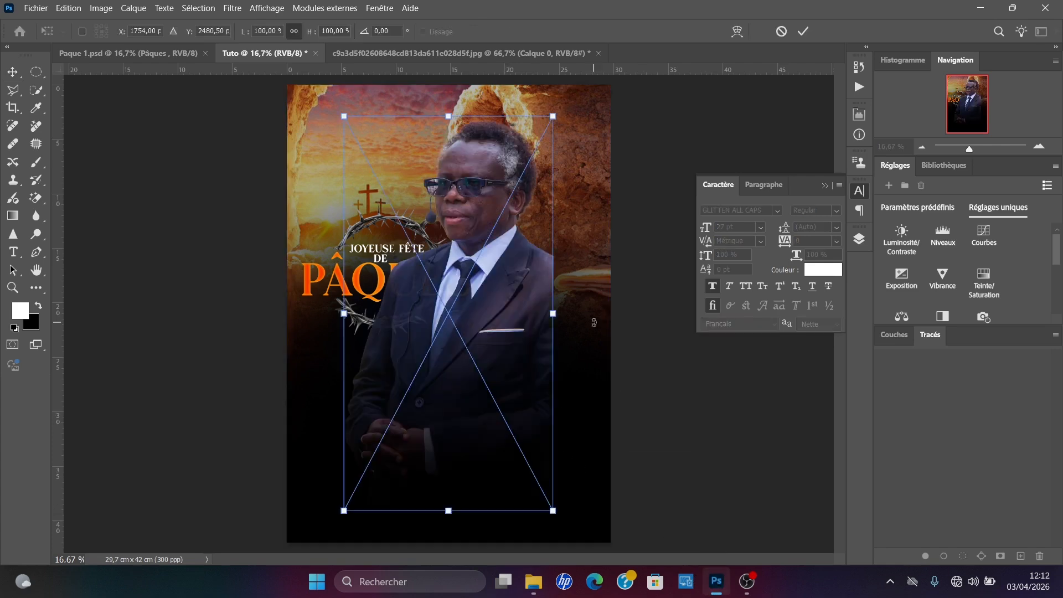
Step: Scale the portrait down slightly and fit it against the poster's lower right corner beside the title
drag(513, 300, 579, 338)
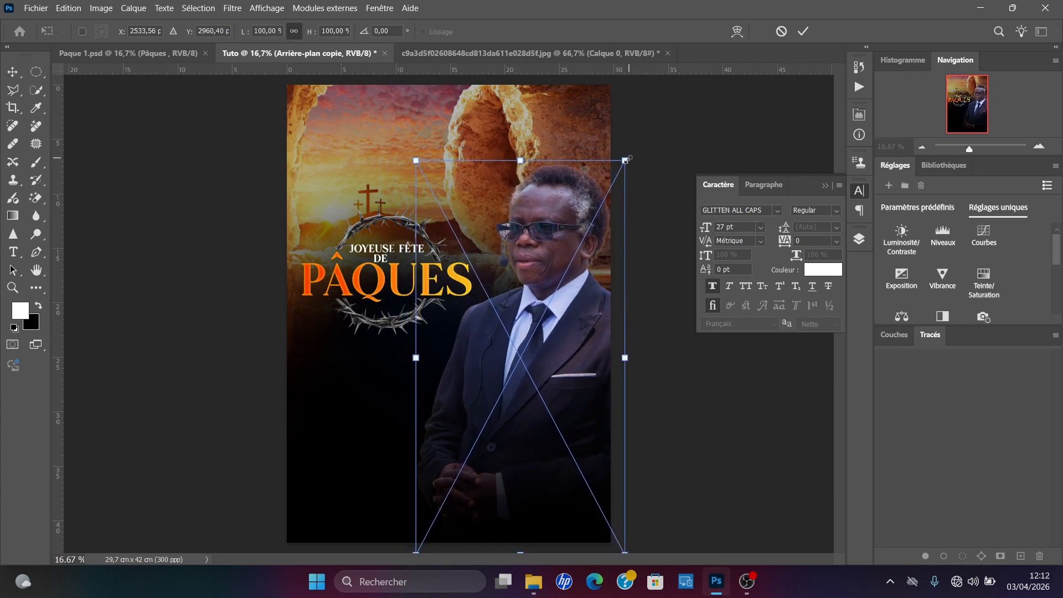
drag(625, 160, 618, 170)
drag(587, 257, 578, 251)
key(Return)
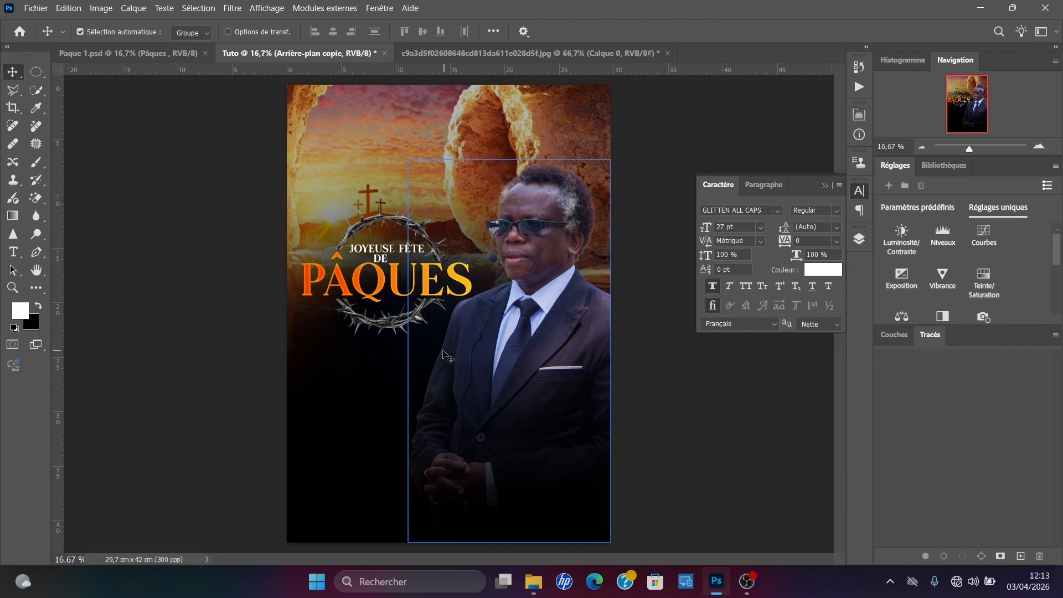
Step: Add a paragraph text box below the crown and title, beside the portrait, and set its font to Nexa Extra Light at 25 pt
key(t)
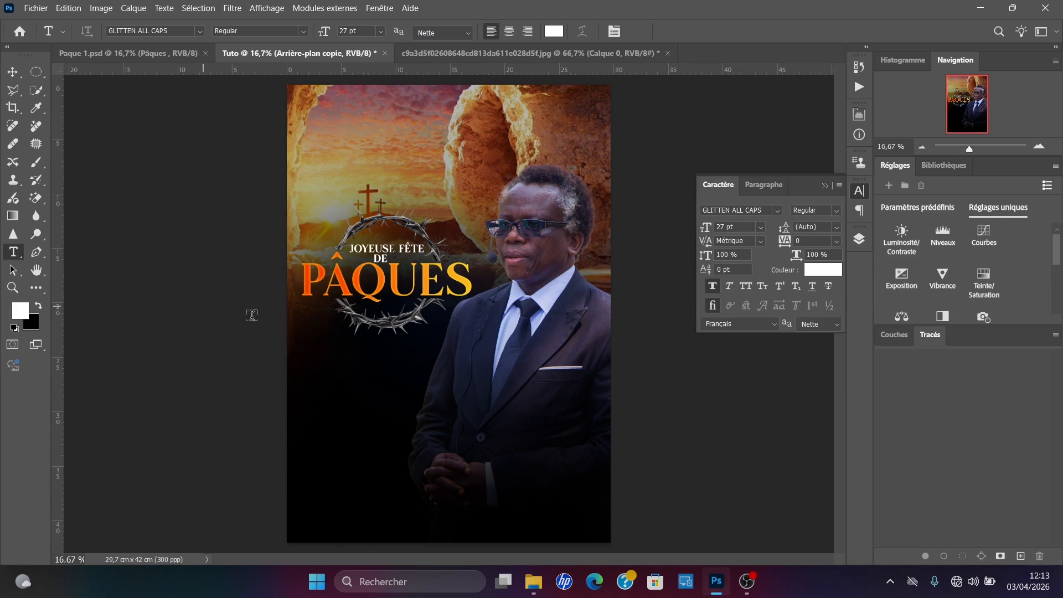
drag(303, 352, 468, 444)
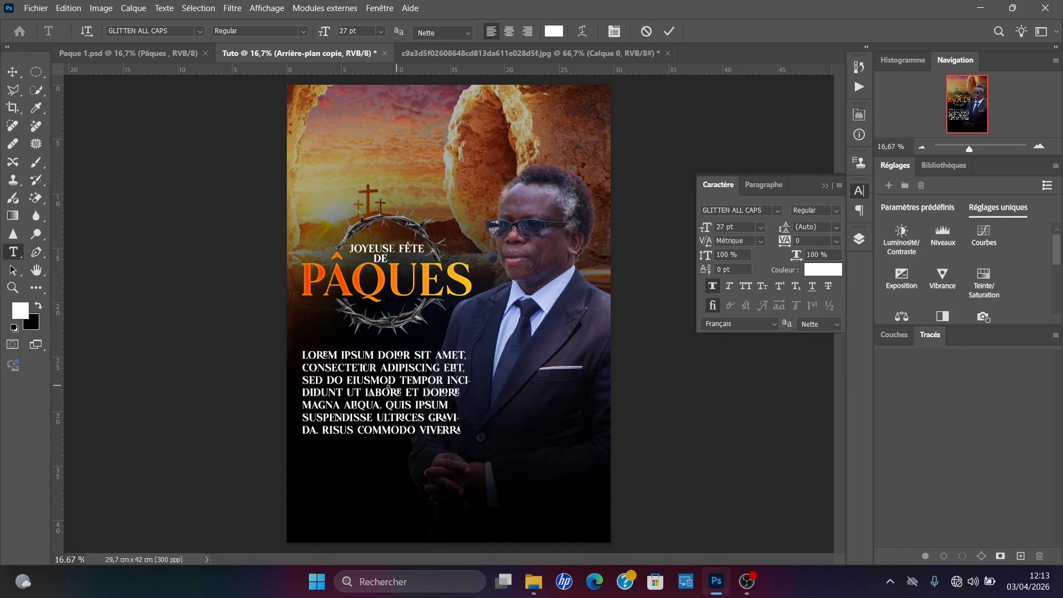
click(779, 209)
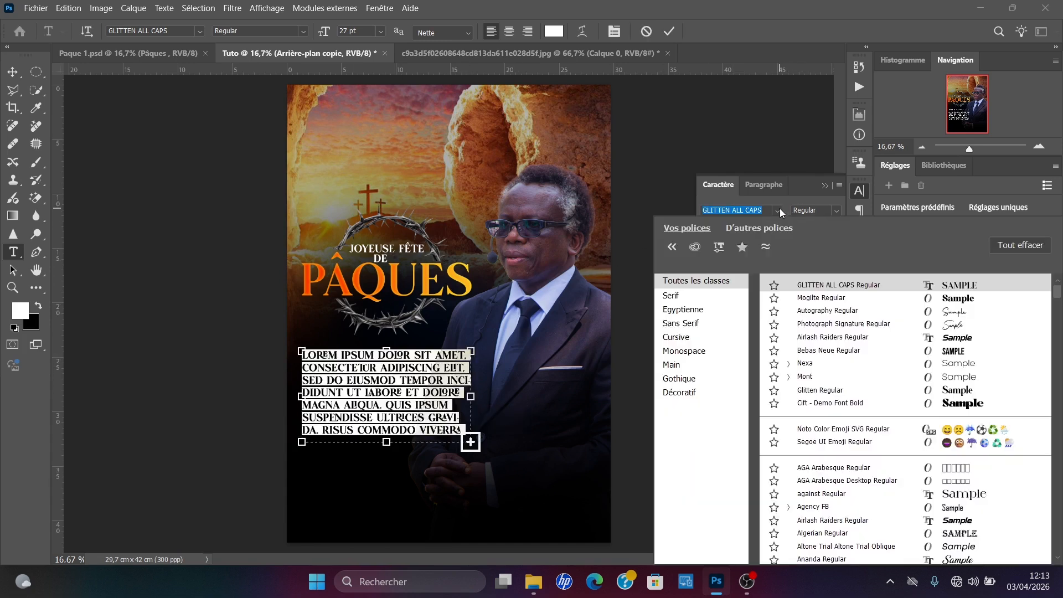
click(969, 364)
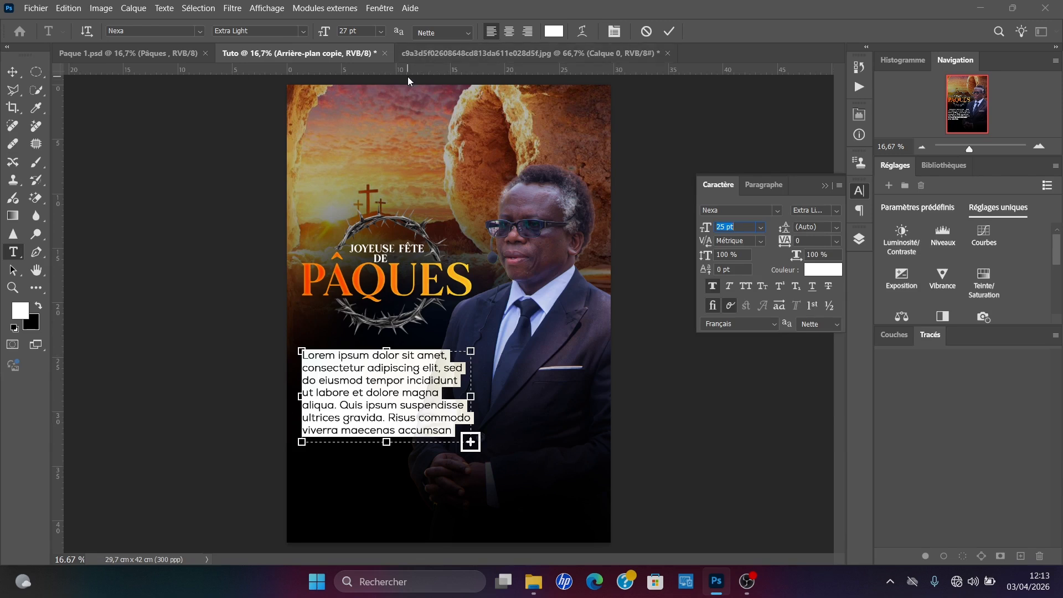
Step: Copy the whole Easter message paragraph from the Paque 1.psd document
click(188, 53)
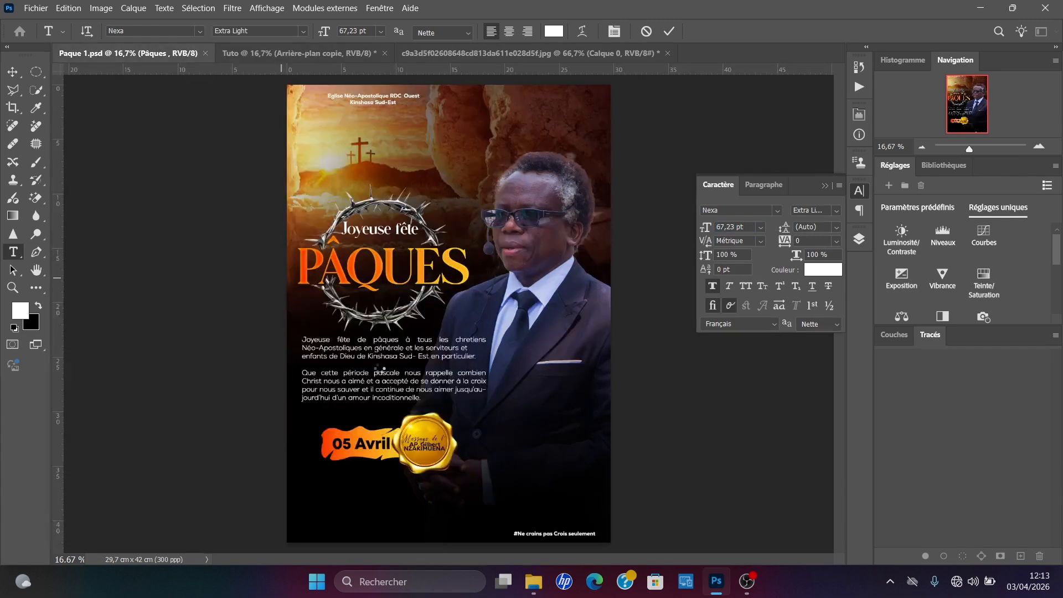
click(382, 369)
key(ctrl+a)
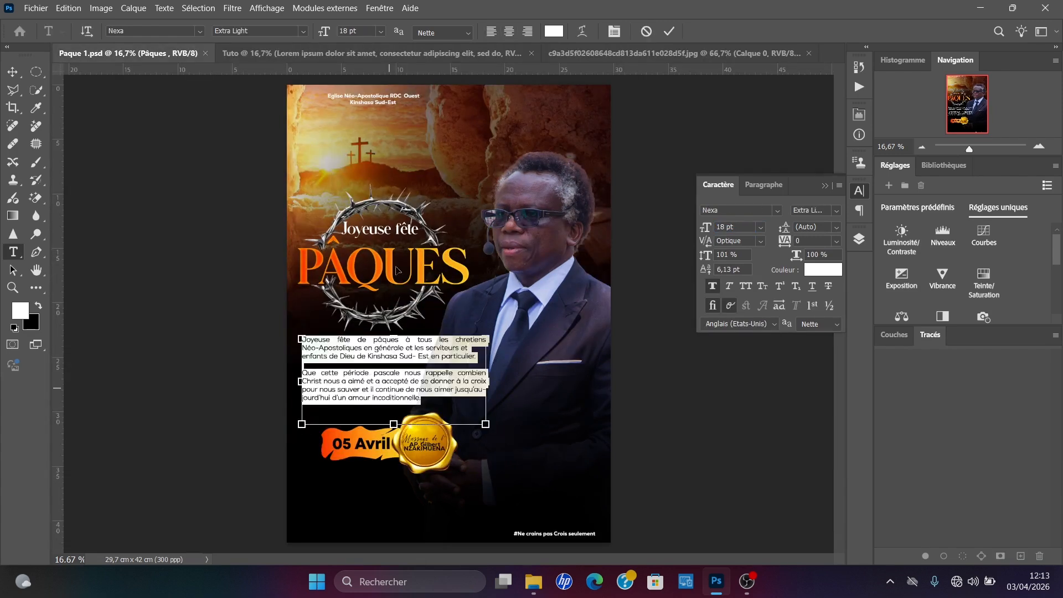
click(542, 55)
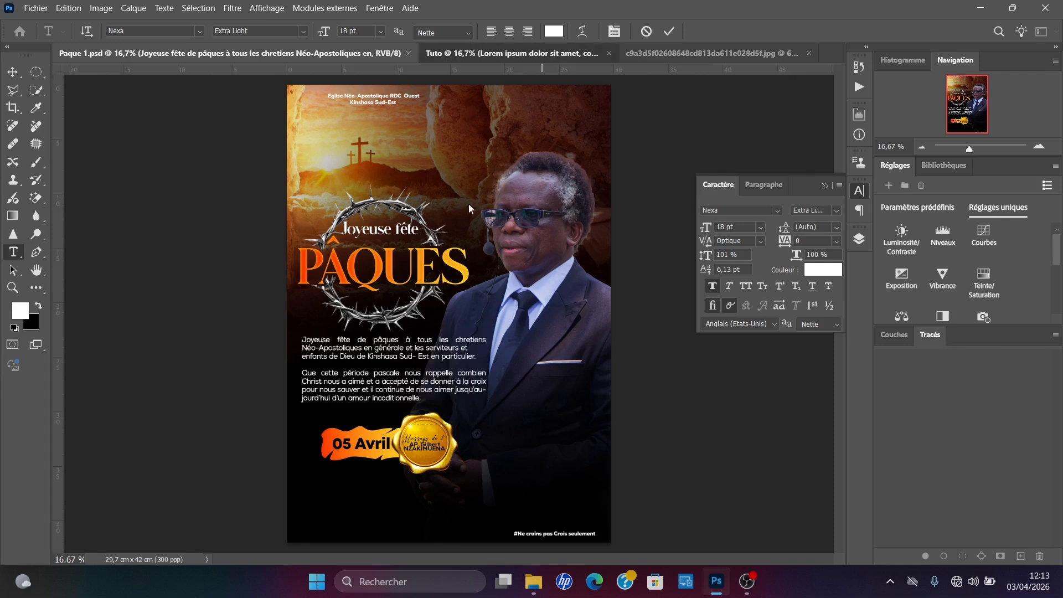
Step: Replace the placeholder text in the Tuto poster with the copied message beginning "Joyeuse fête de pâques à tous les chretiens" and commit it
key(ctrl+a)
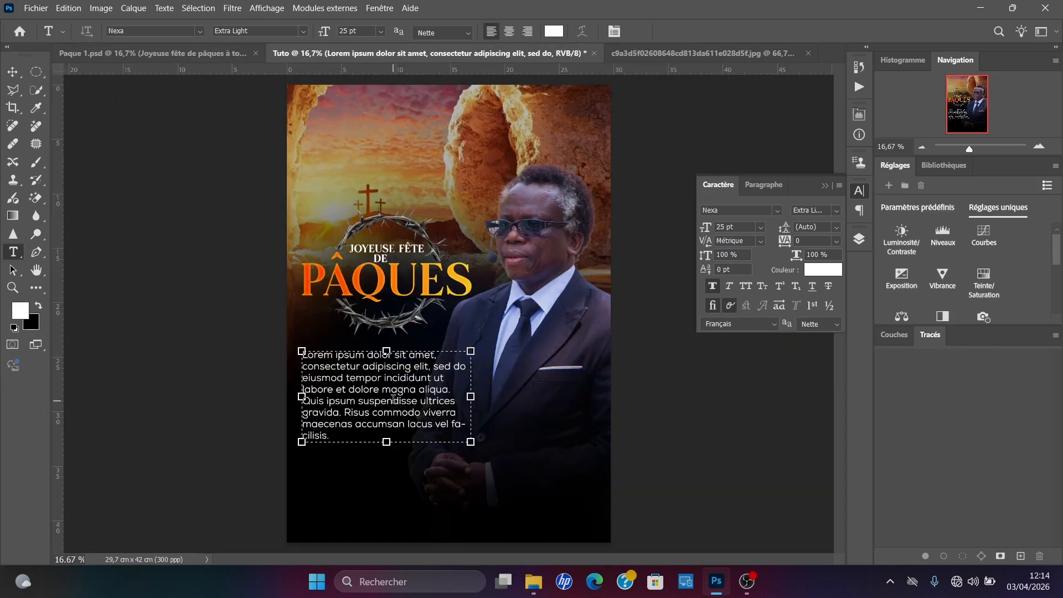
click(393, 399)
key(ctrl+a)
text(Joyeuse fête de pâques à tous les chretiens Néo-Apostoliques en générale et les serviteurs et enfants de Dieu de Kinshasa Sud- Est en particulier.  Que cette période pascale nous rappelle combien Christ nous a aimé et a accepté de se donner à la croix pour nous sauver et il continue de nous aimer jusqu'aujourd'hui d'un amour incoditionnelle.)
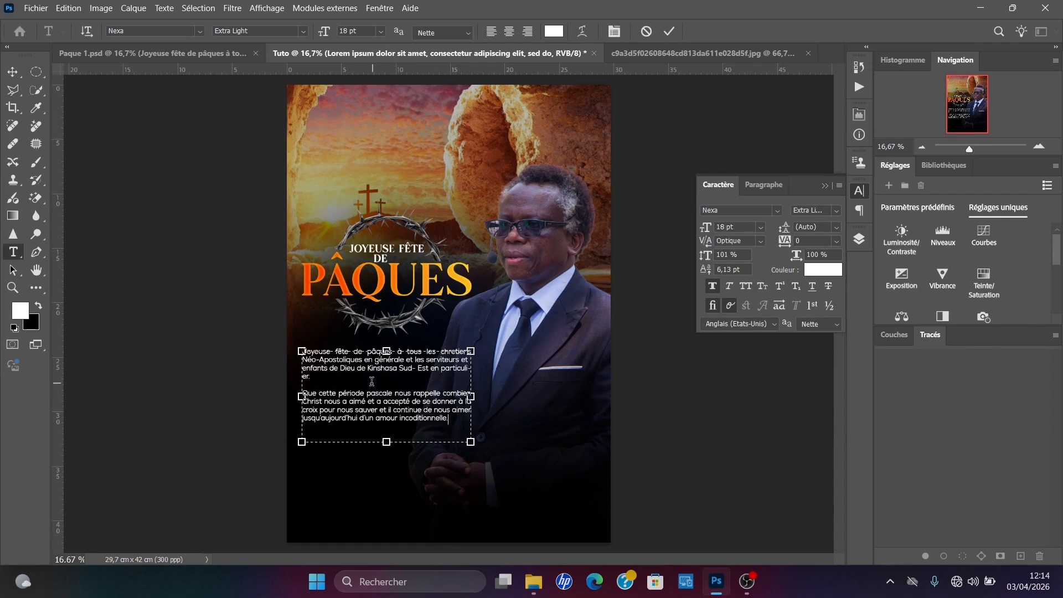
key(ctrl+plus)
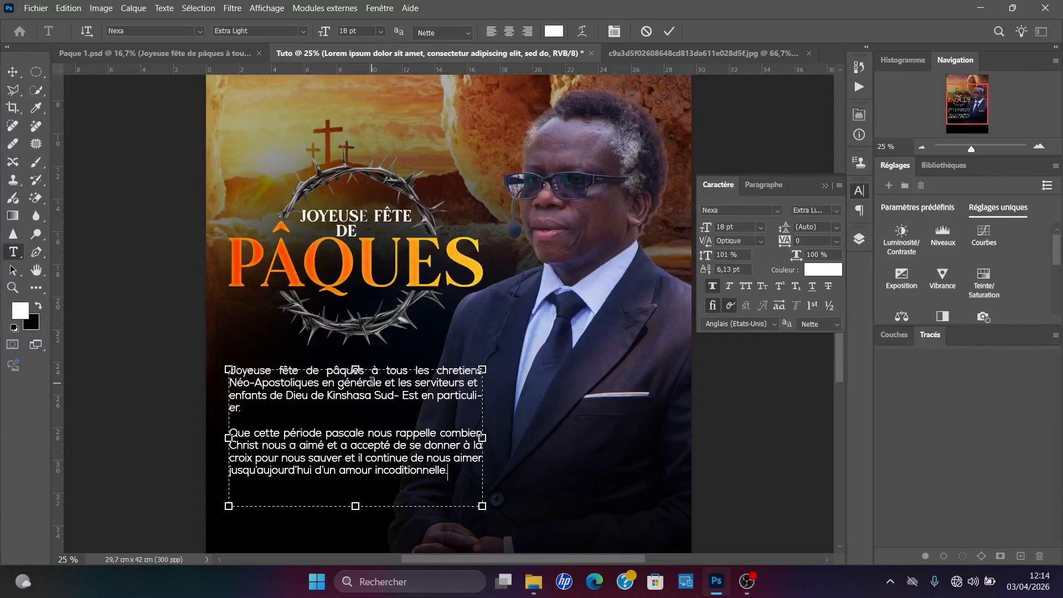
key(ctrl+Return)
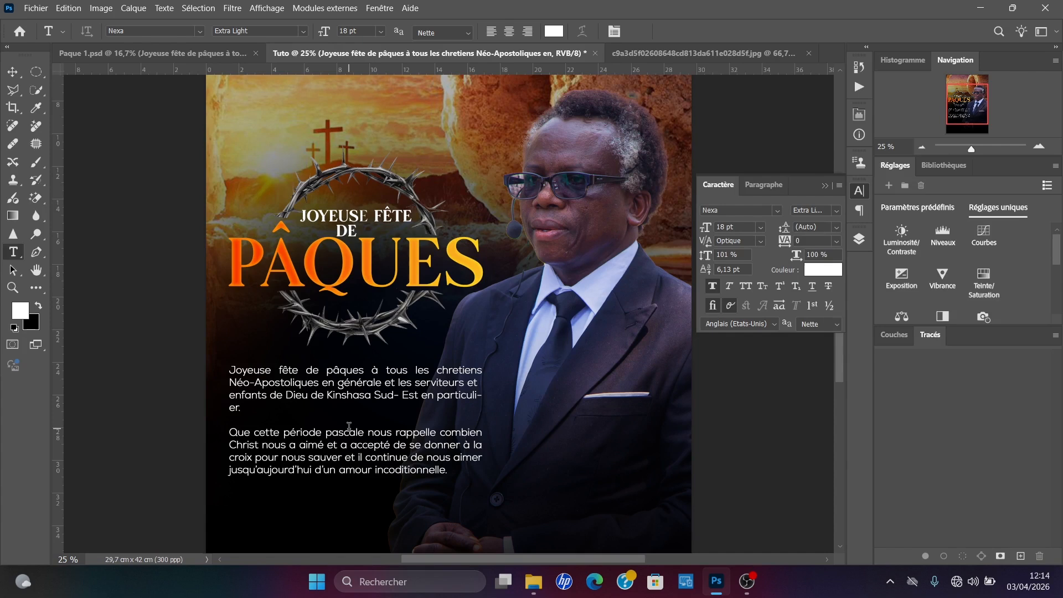
Step: Show the rulers and place a vertical guide along the left edge of the message and the Pâques title
drag(456, 426, 464, 391)
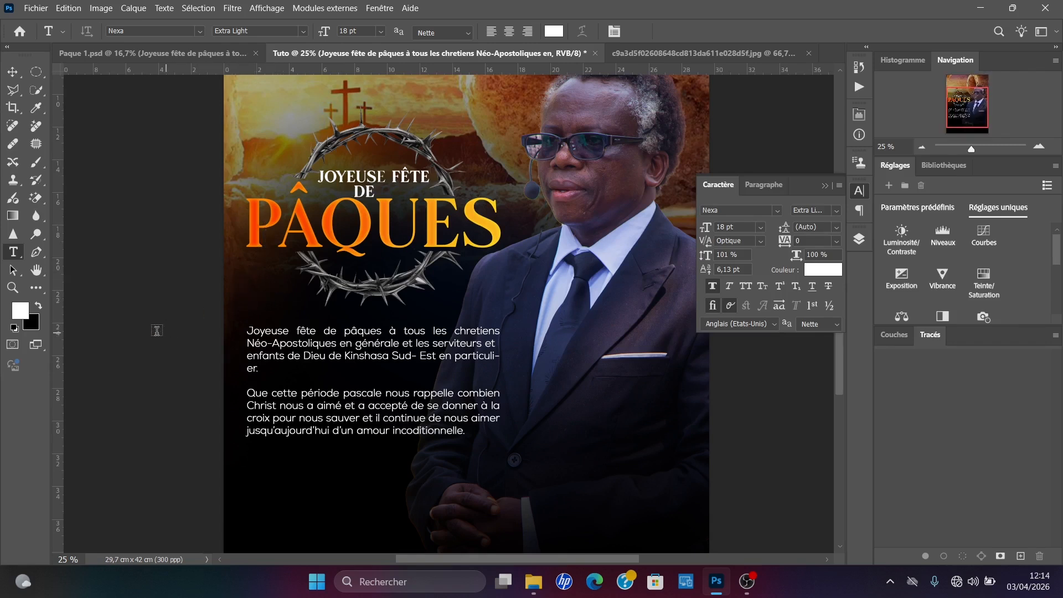
key(v)
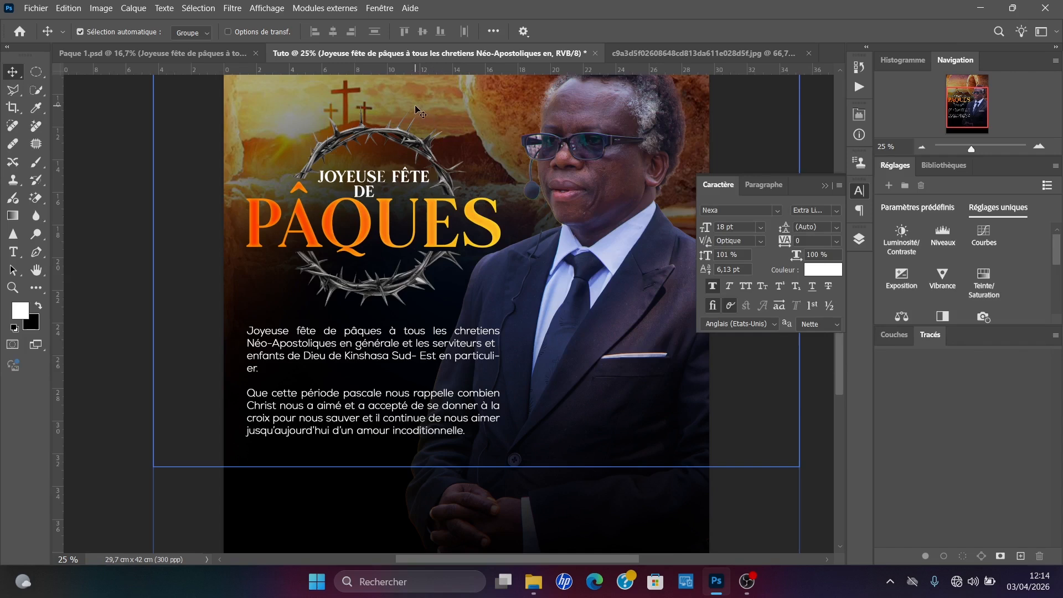
key(ctrl+r)
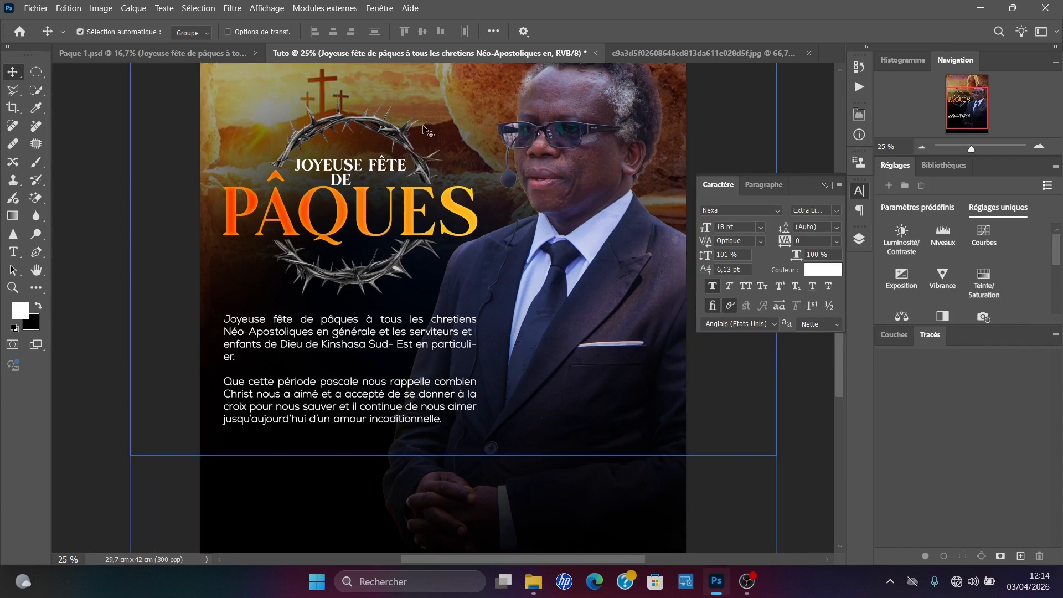
key(ctrl)
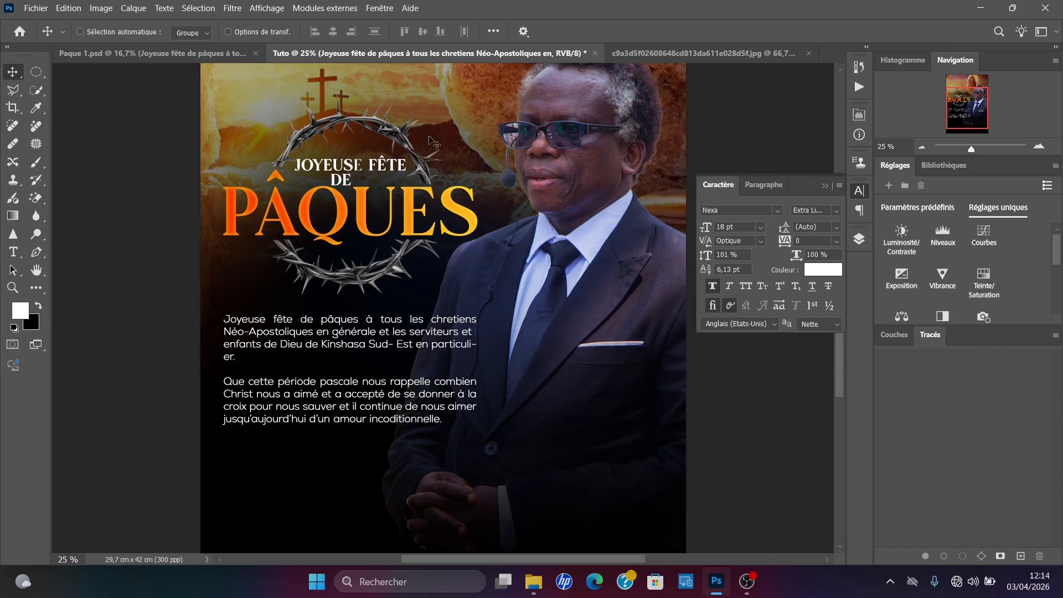
key(ctrl+r)
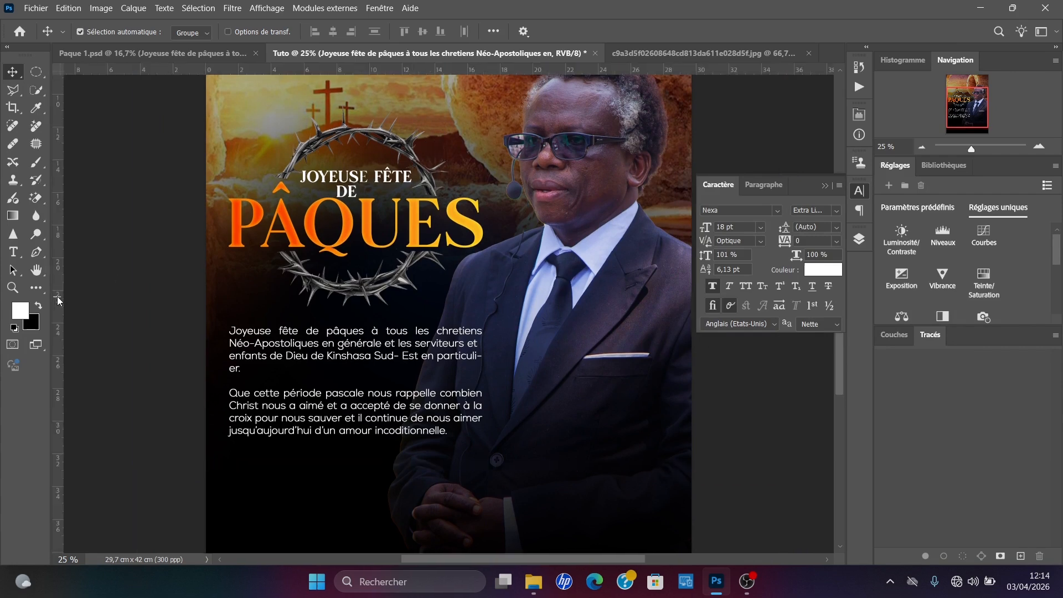
drag(59, 301, 227, 362)
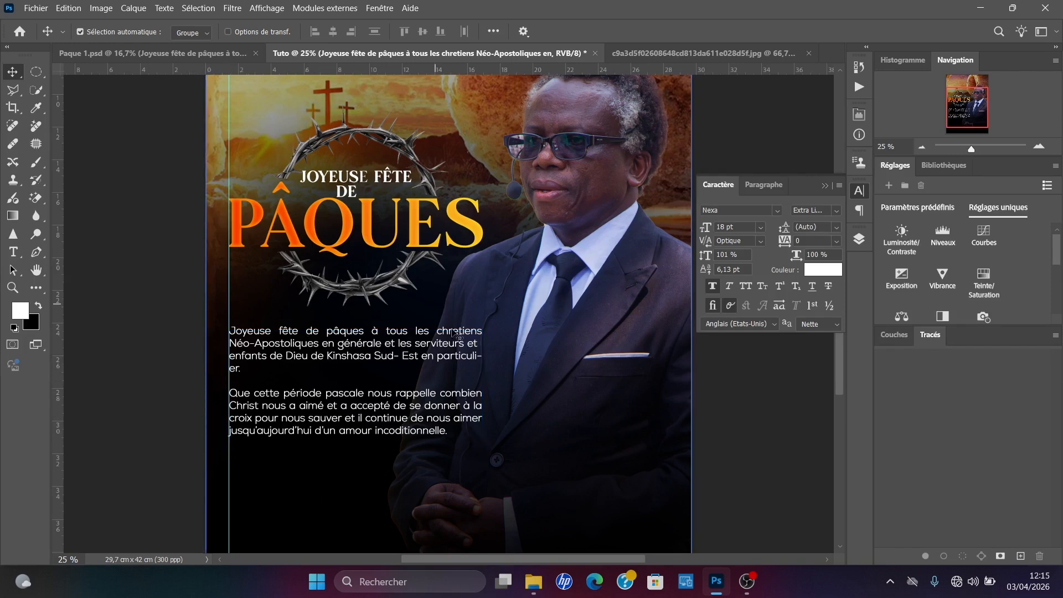
Step: Nudge the message paragraph up in large increments so it sits closer beneath the thorn crown
drag(450, 356, 458, 260)
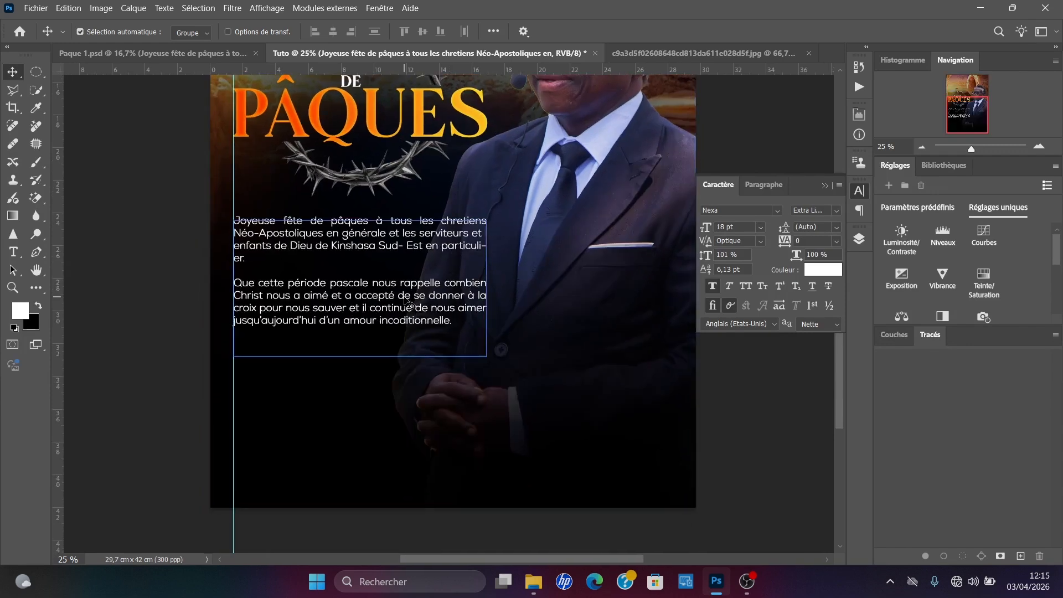
key(shift+Up)
key(shift+Up)
key(shift+Up)
key(shift+Up)
key(shift+Up)
key(shift+Up)
key(shift+Up)
key(shift+Up)
key(shift+Up)
key(shift+Up)
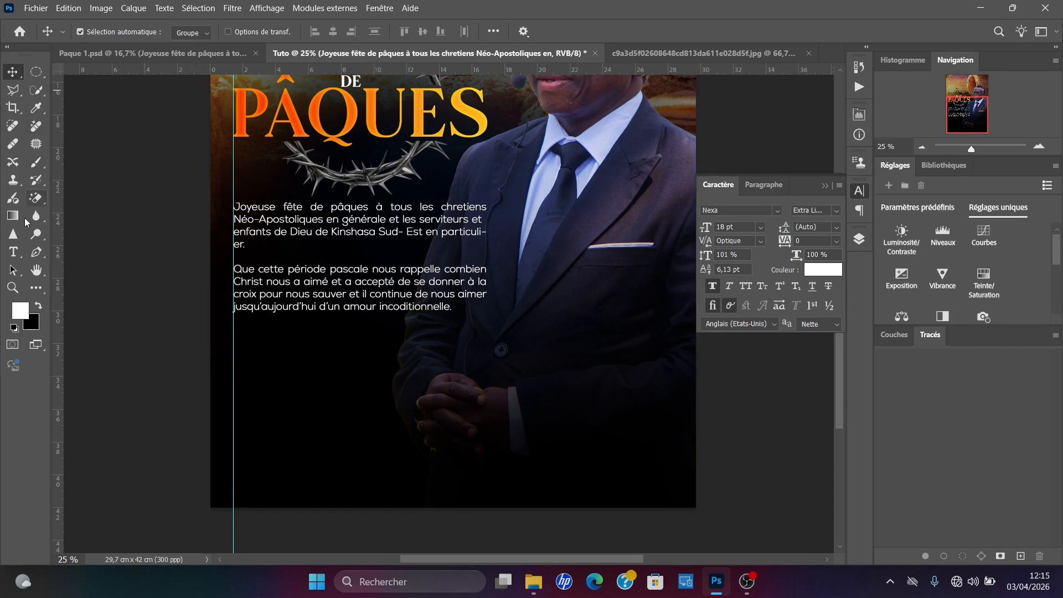
Step: Draw a circle about 7 cm wide with the Ellipse tool in Forme mode, below the message and over the portrait's hands
key(u)
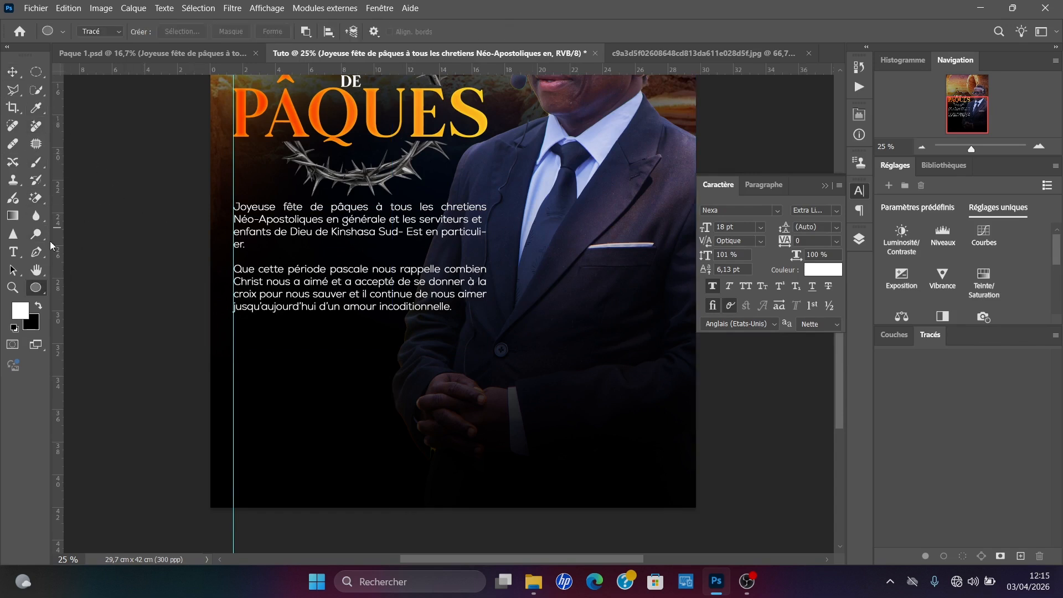
click(33, 293)
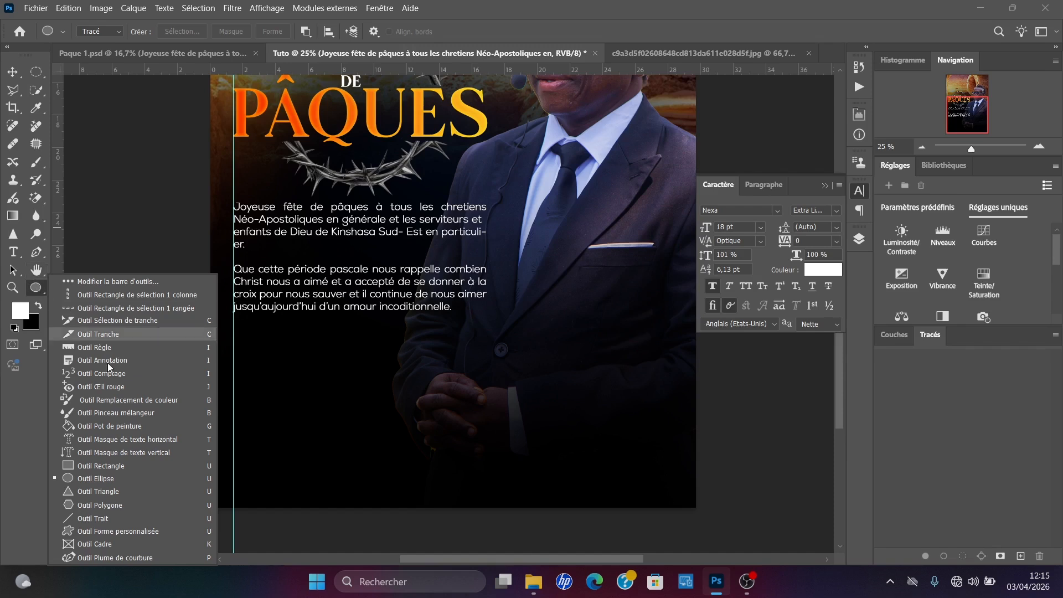
click(102, 483)
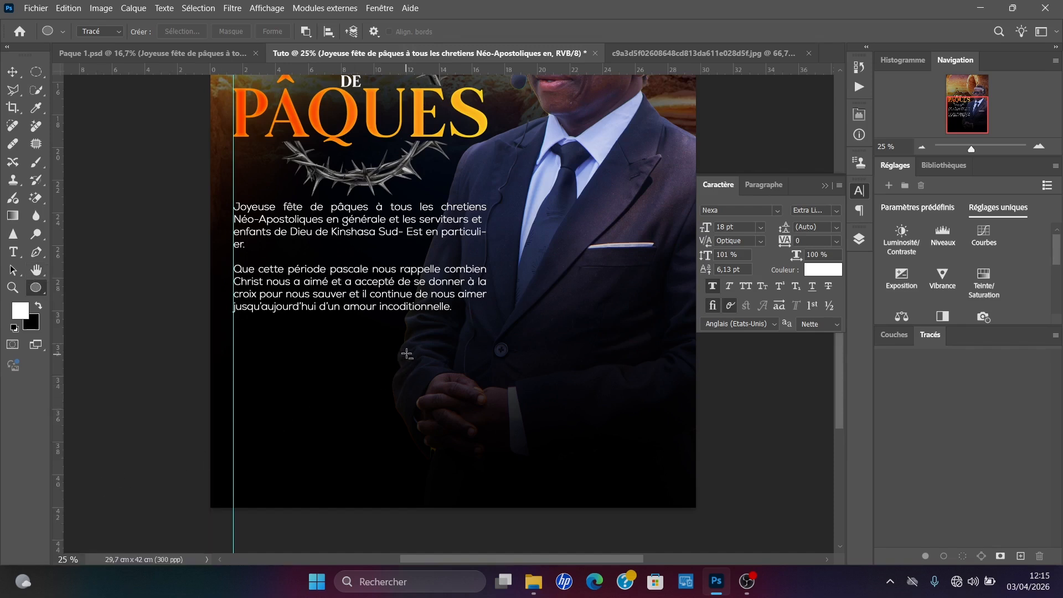
drag(399, 331, 520, 449)
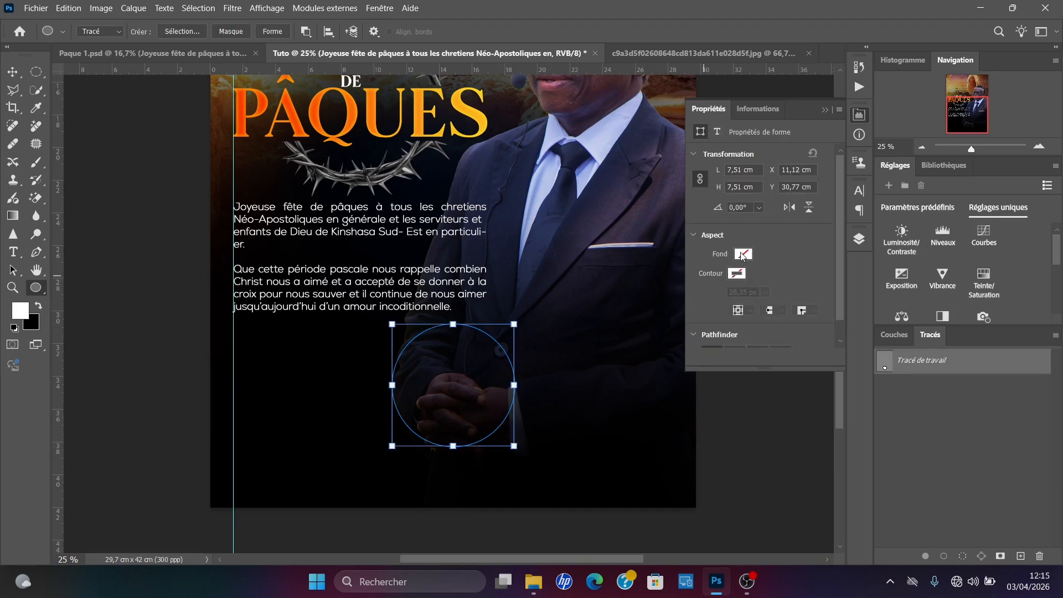
key(Escape)
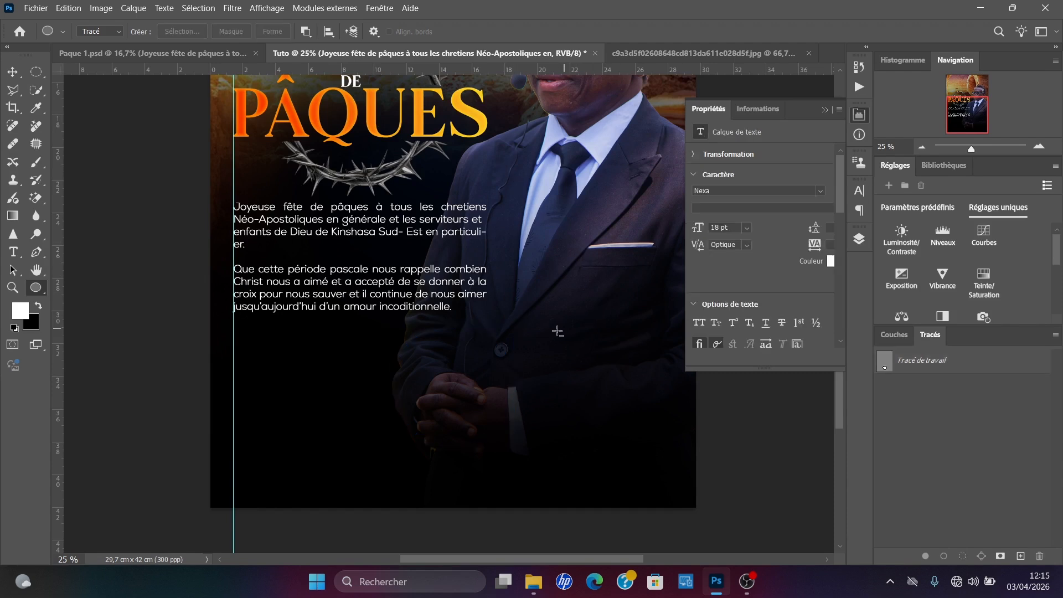
click(98, 32)
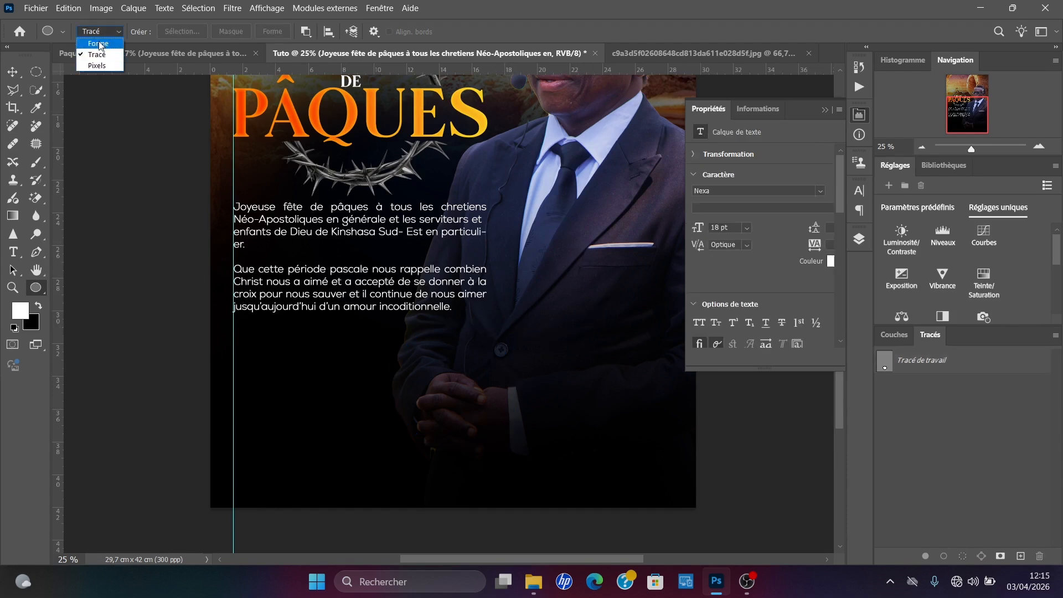
click(91, 46)
mouse_move(385, 338)
mouse_down()
mouse_move(460, 440)
mouse_move(496, 458)
mouse_move(498, 439)
mouse_up()
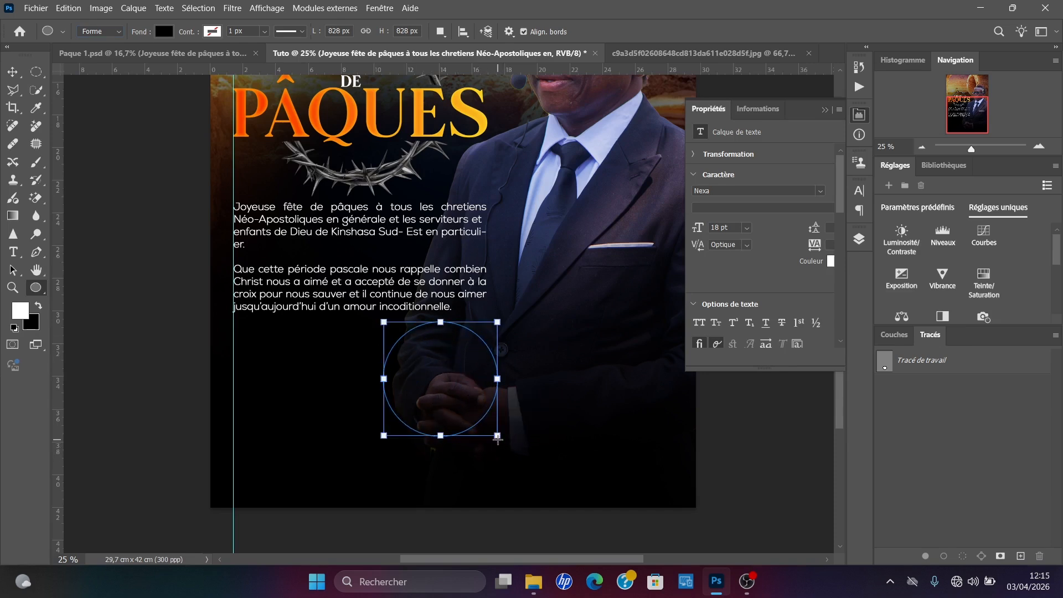
Step: Fill the circle with the recent yellow-to-orange-red linear gradient
click(742, 255)
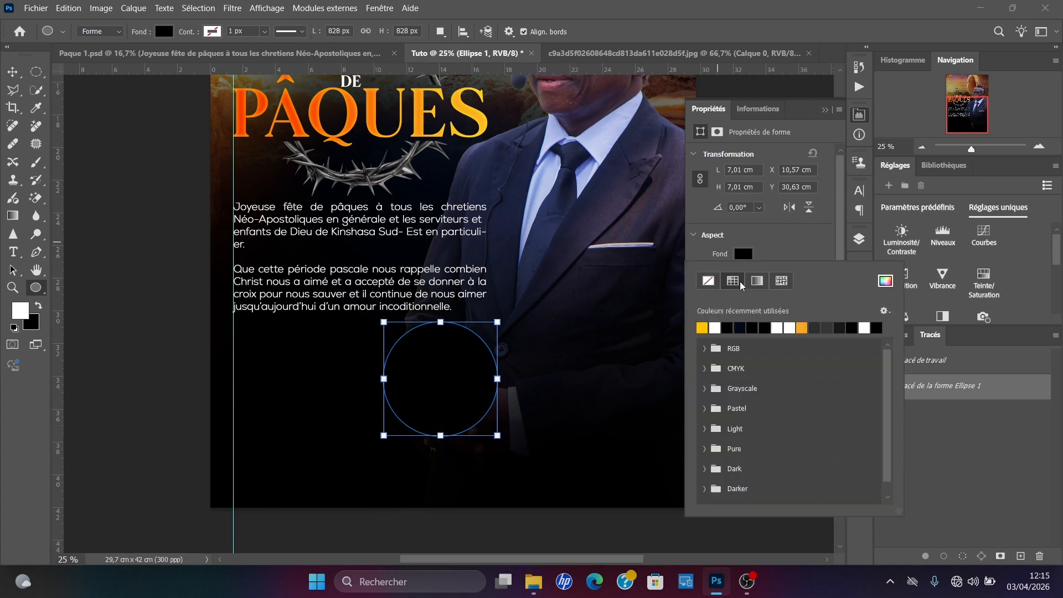
click(709, 281)
click(756, 281)
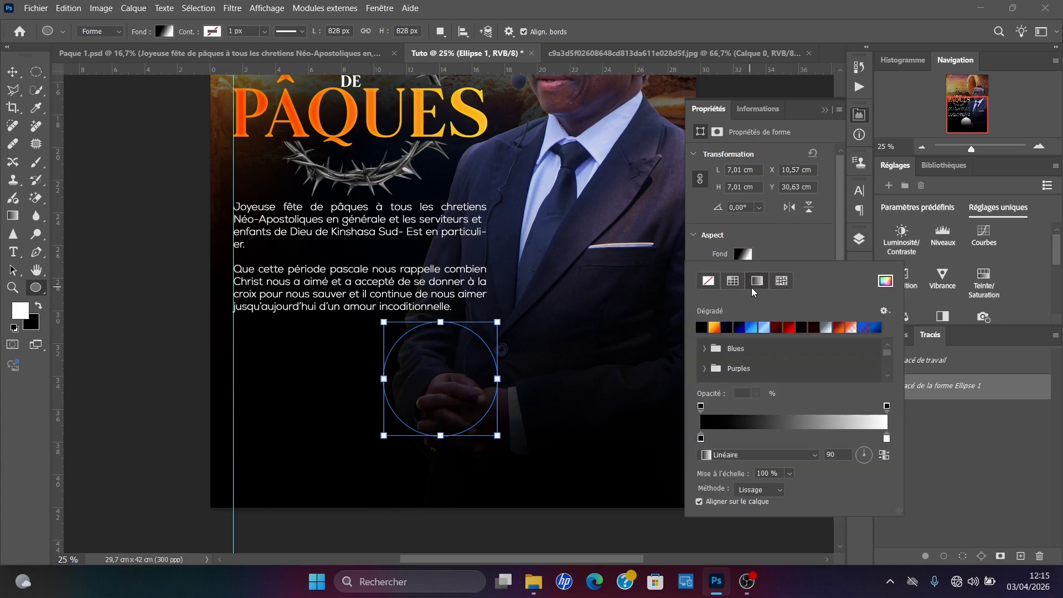
click(703, 328)
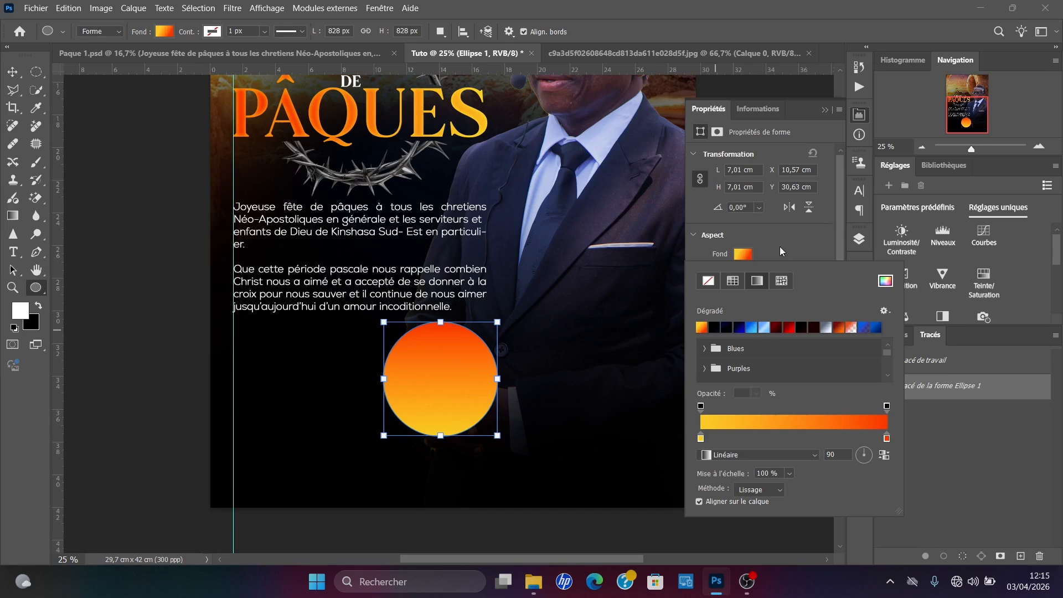
click(795, 260)
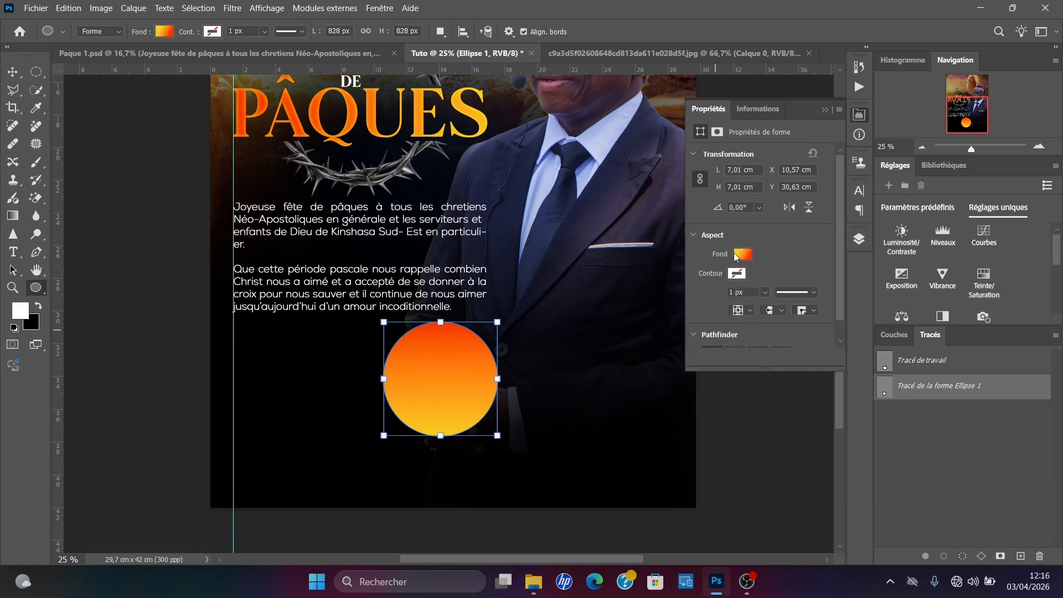
Step: Try a gradient angle of 67 on the circle's fill and set it back to 90
click(741, 255)
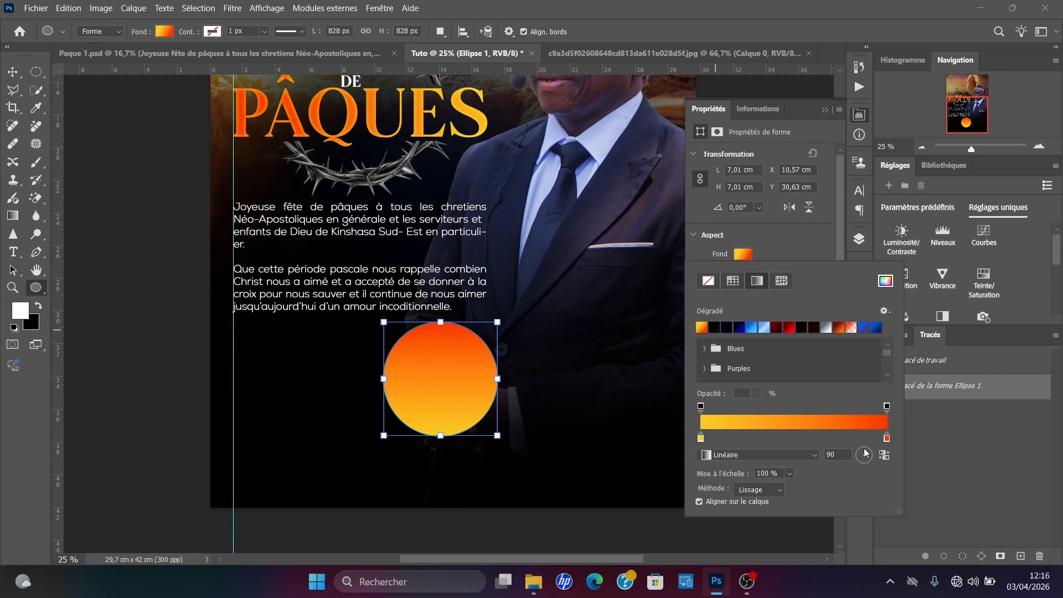
drag(873, 464, 863, 459)
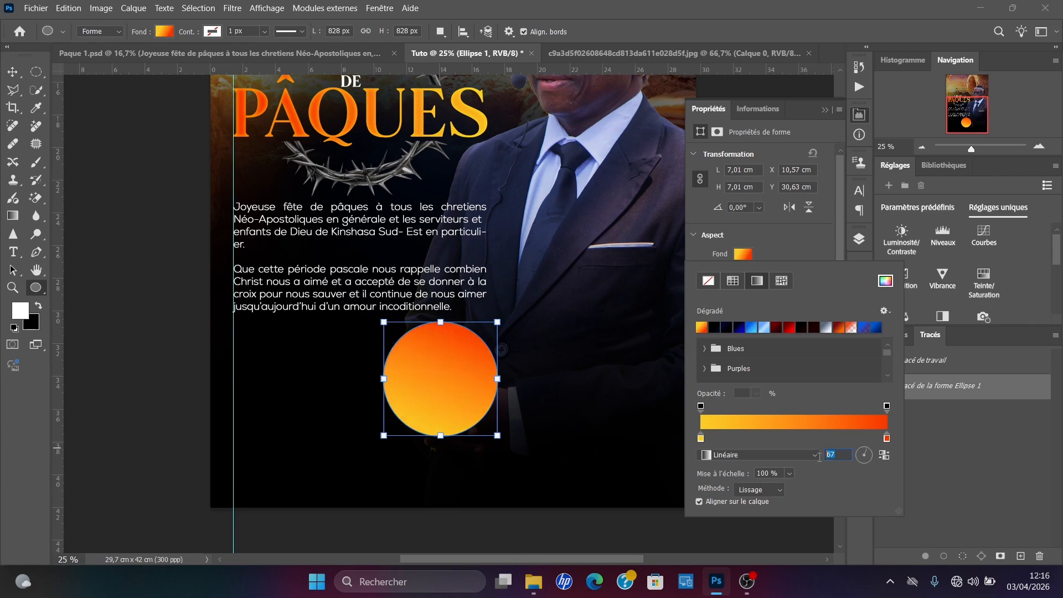
text(90)
key(Return)
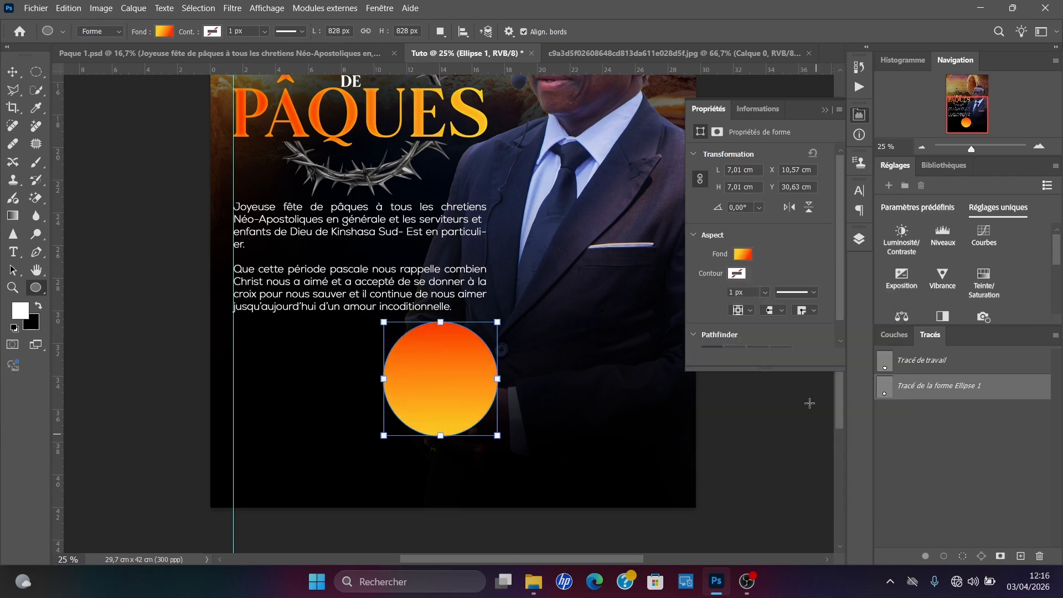
Step: Duplicate the gradient circle's layer, Ellipse 1
click(12, 72)
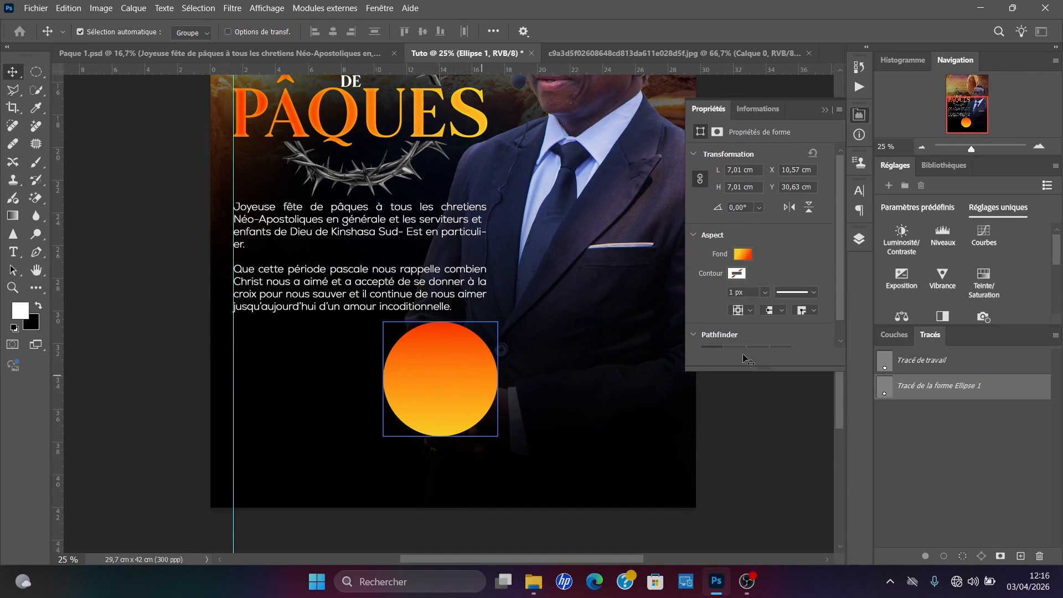
click(860, 237)
click(754, 399)
key(ctrl+j)
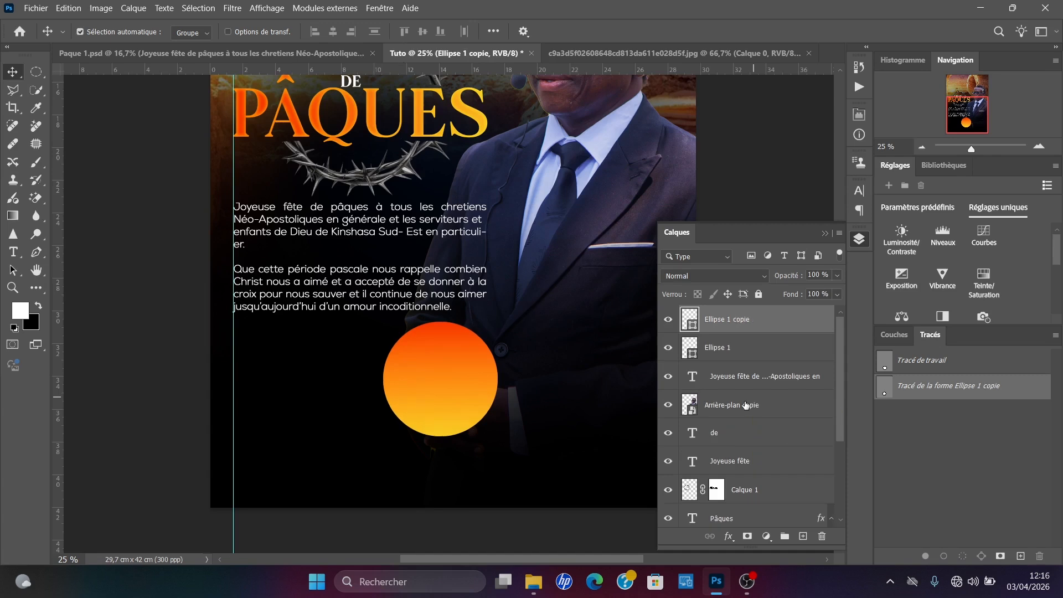
Step: Scale the original circle, Ellipse 1, up from its centre to about 110 % so it extends evenly around its copy
click(718, 348)
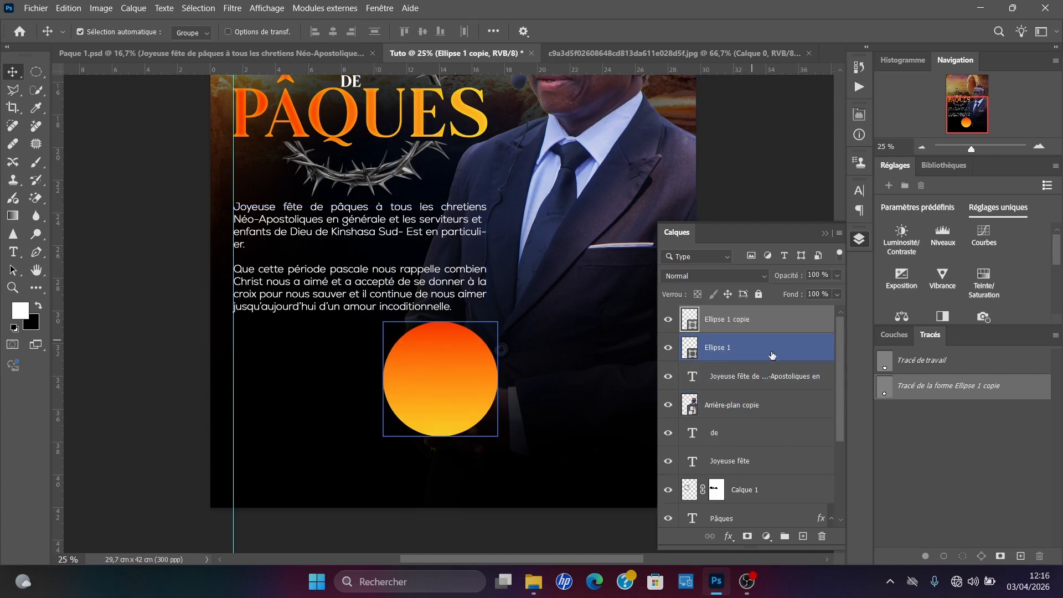
click(727, 379)
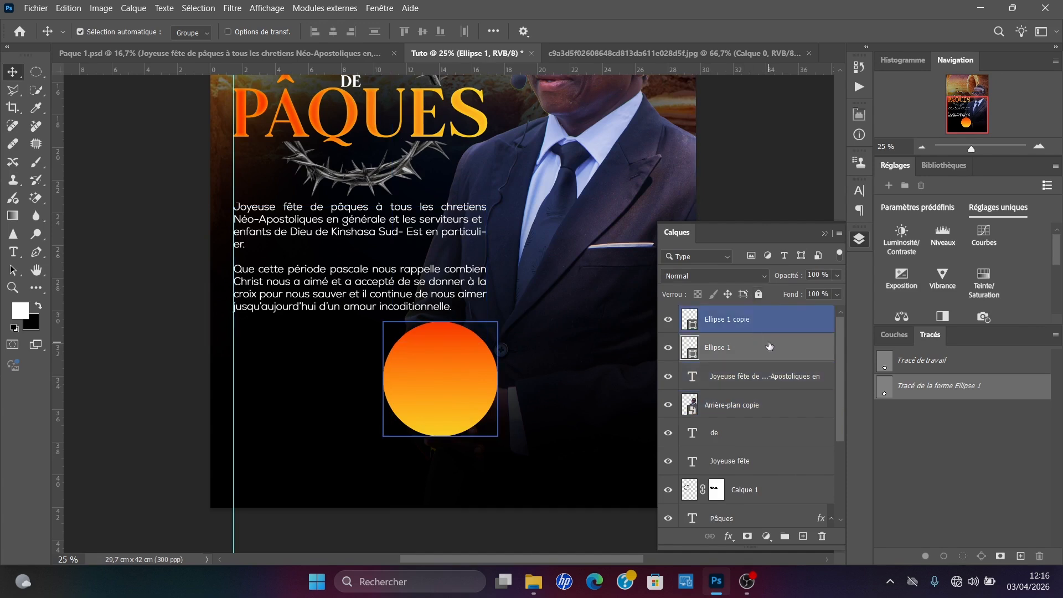
click(749, 351)
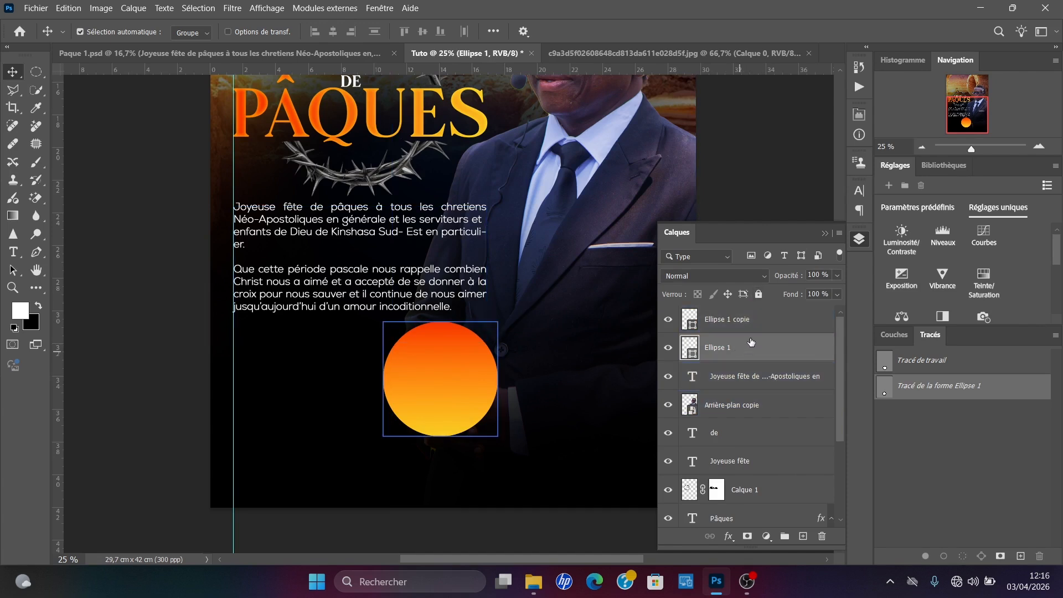
key(ctrl+t)
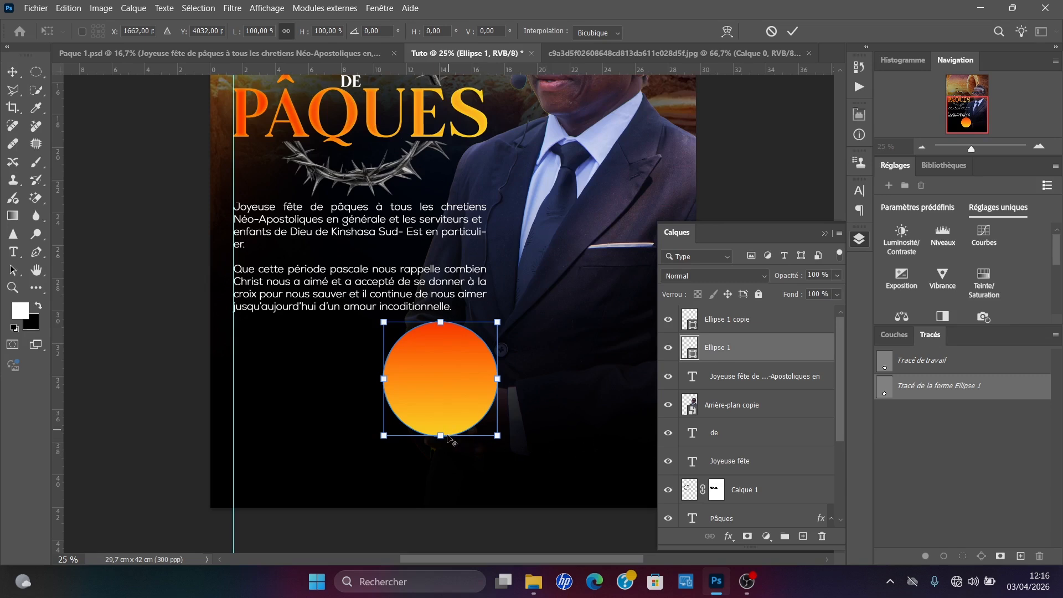
drag(442, 443, 444, 447)
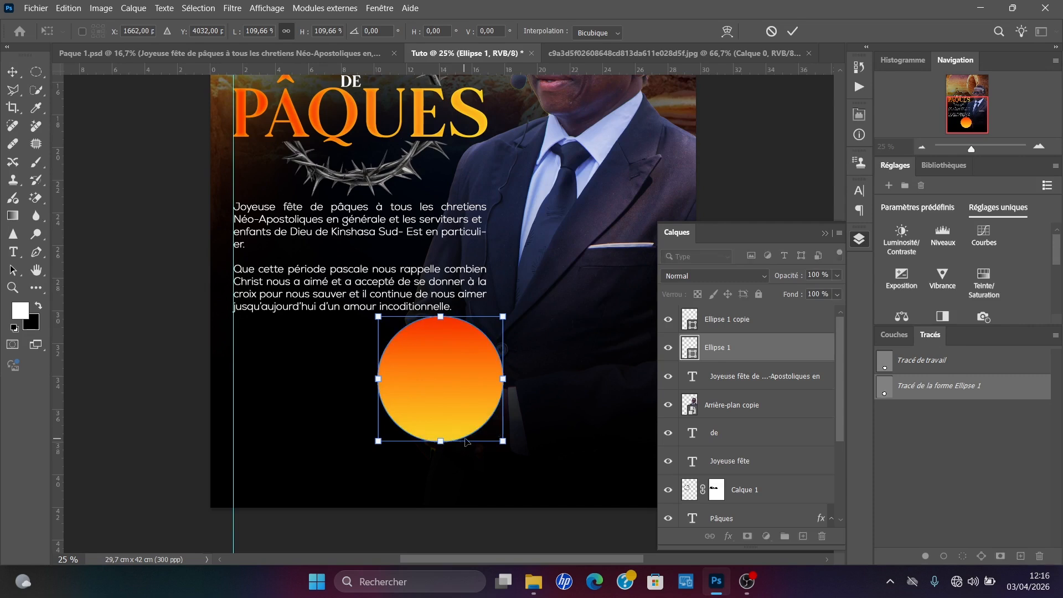
key(Return)
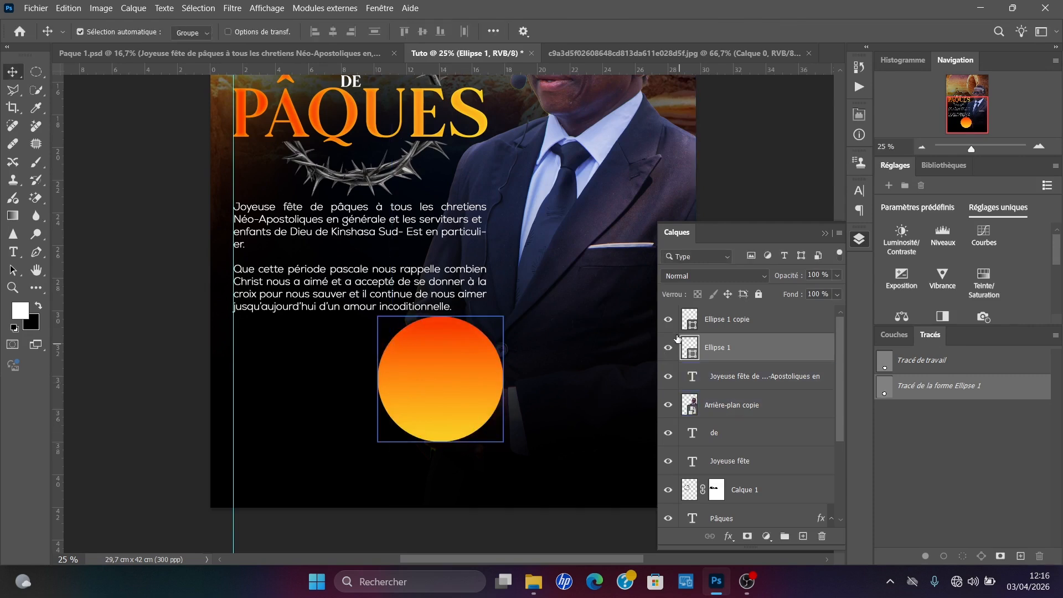
Step: Fill the enlarged Ellipse 1 with solid white and lower its layer opacity to 22 %
key(u)
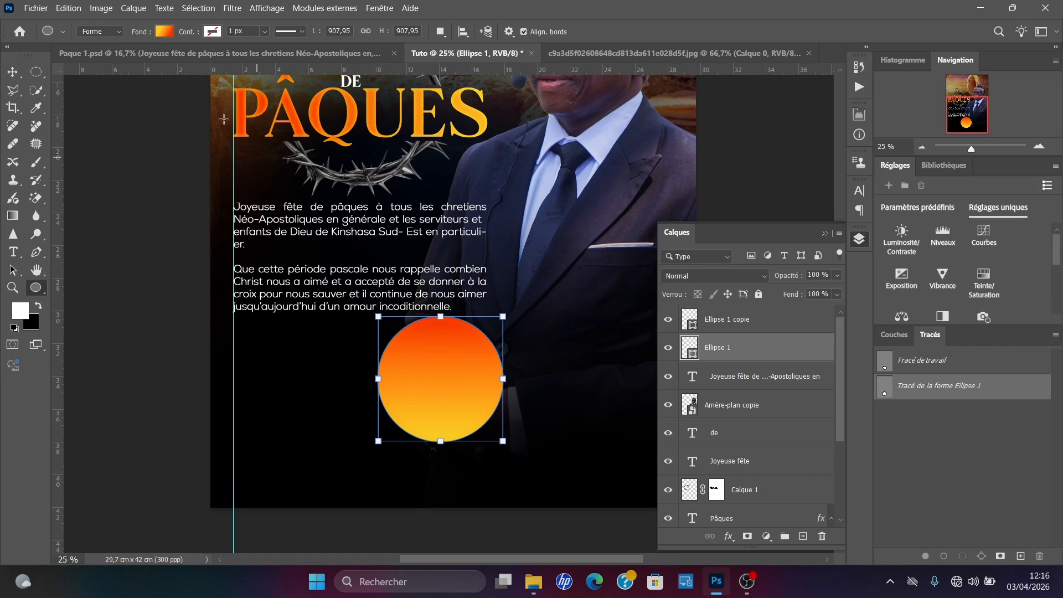
click(165, 32)
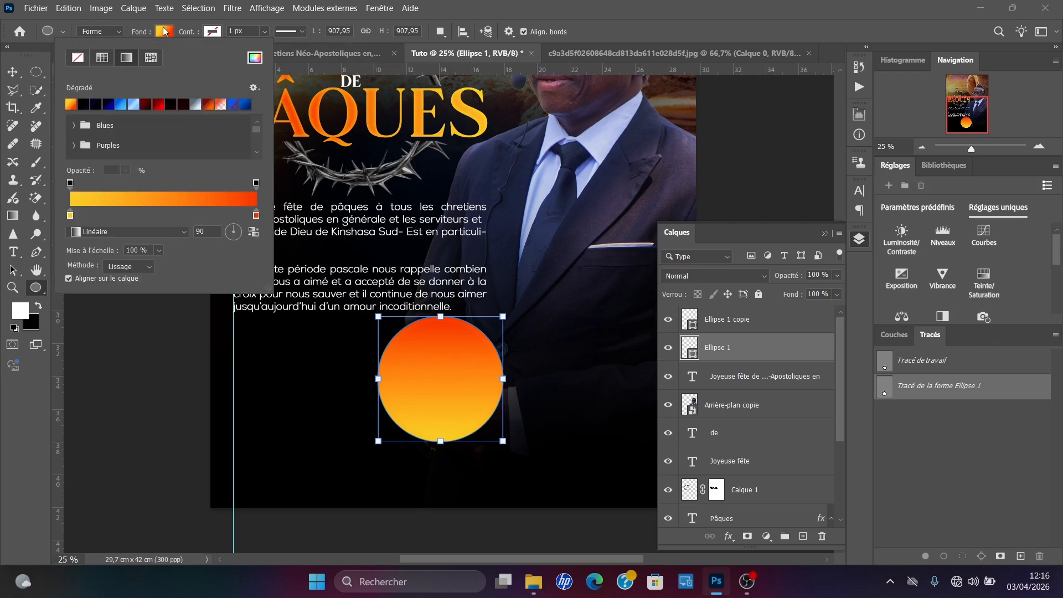
click(101, 58)
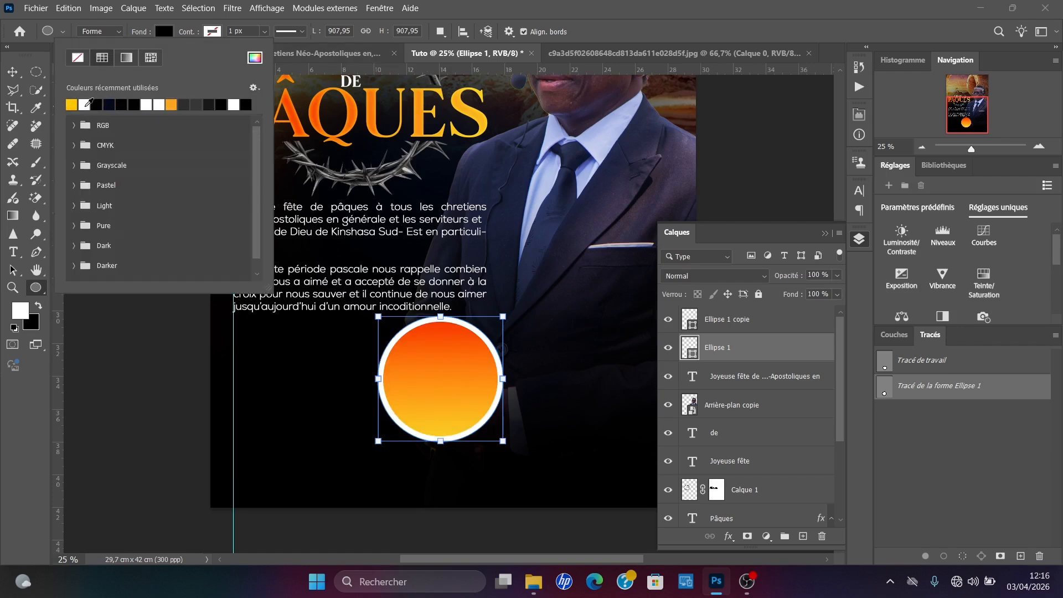
key(v)
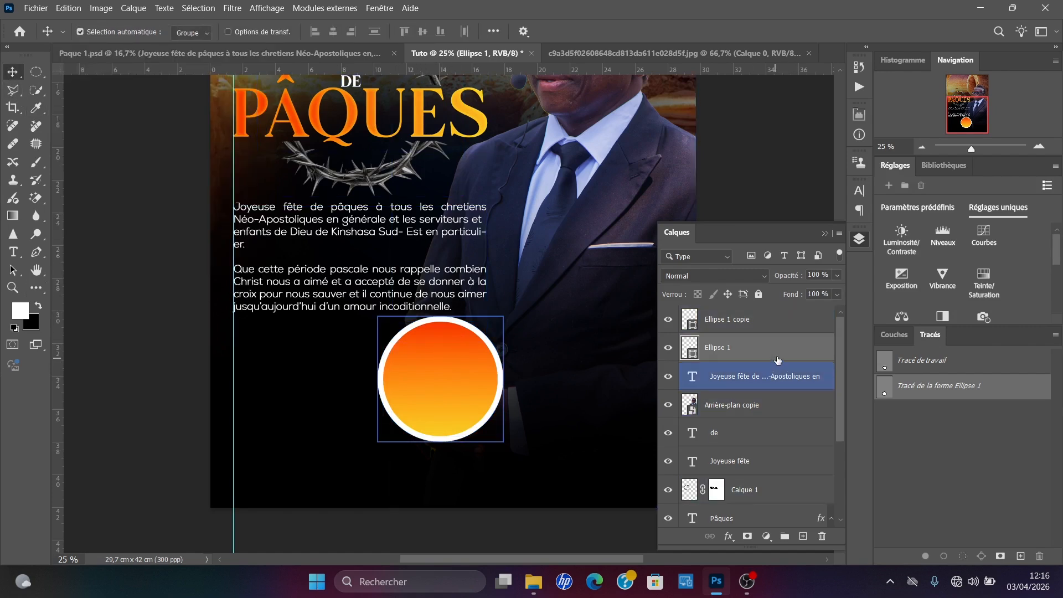
drag(785, 275, 729, 289)
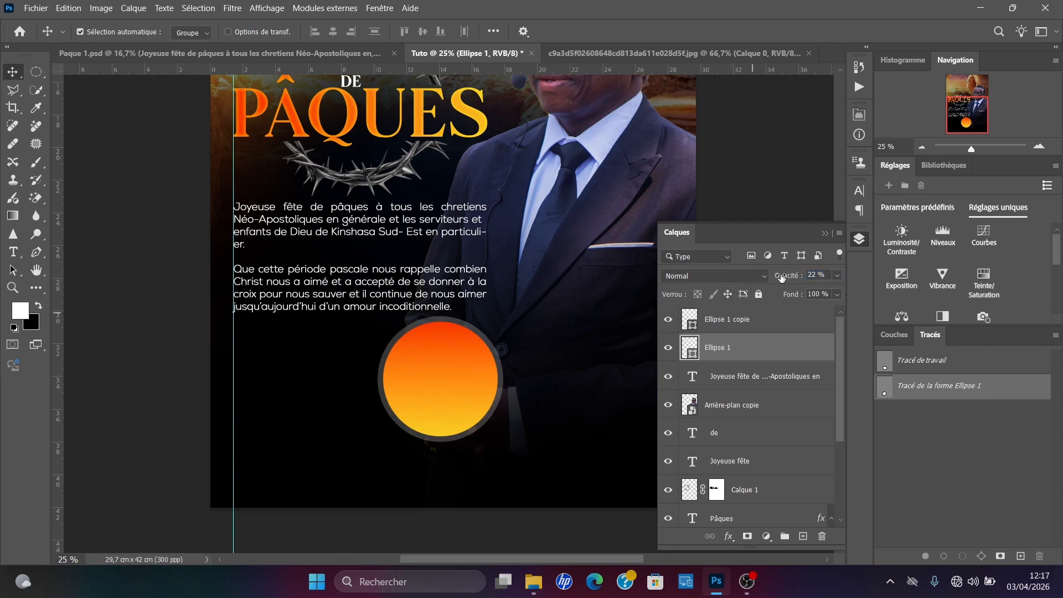
click(746, 275)
key(Escape)
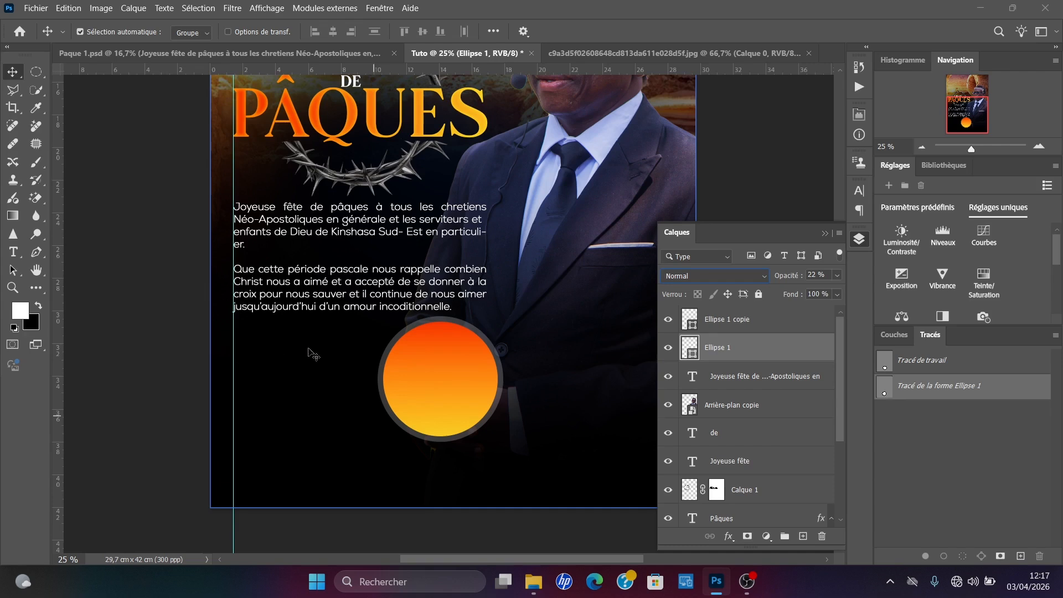
click(441, 382)
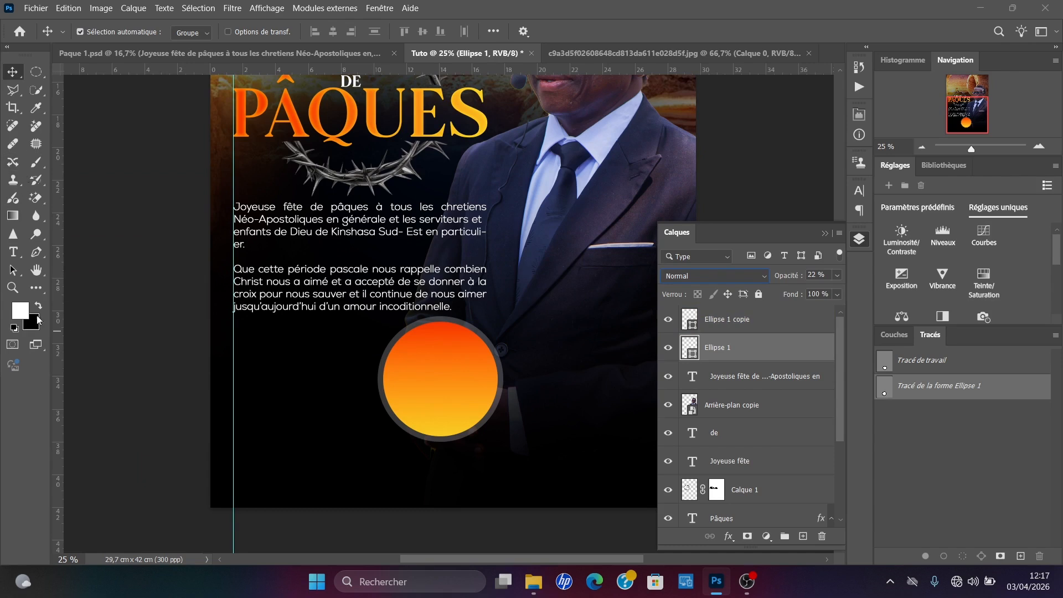
Step: Draw a closed wavy banner about 995 by 397 px with the Pen tool in Forme mode, between the guide and the circle
click(34, 254)
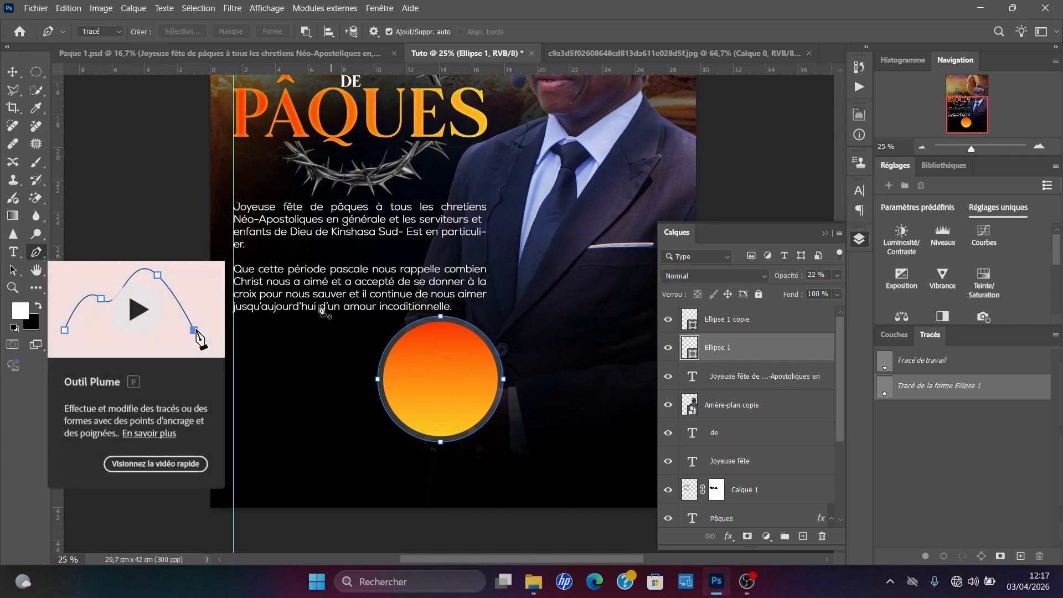
click(233, 363)
drag(251, 355, 341, 373)
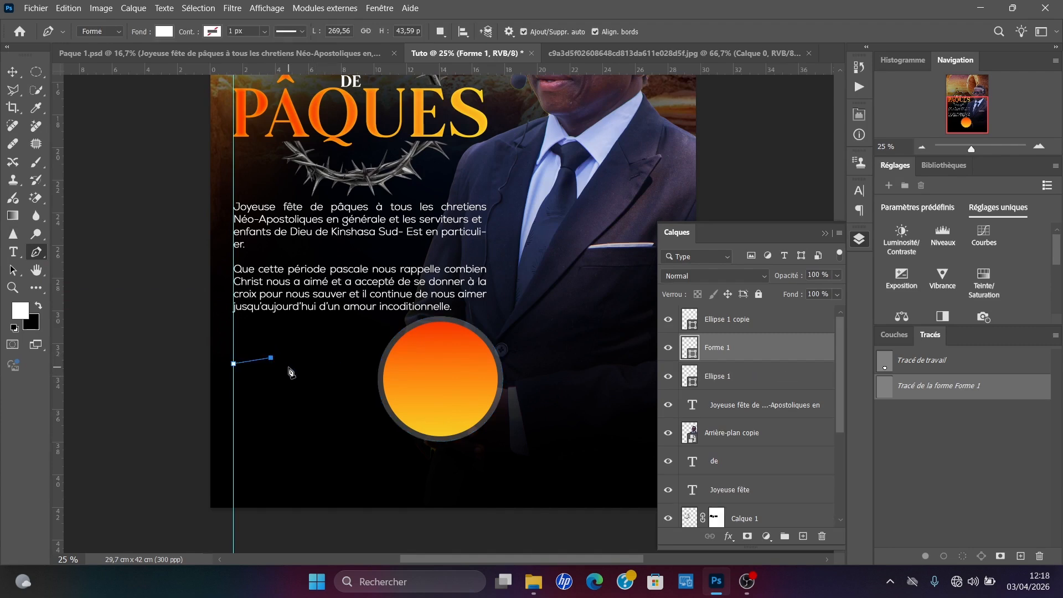
drag(291, 360, 283, 401)
click(311, 357)
click(361, 365)
click(351, 402)
drag(330, 408, 313, 378)
click(267, 411)
click(10, 72)
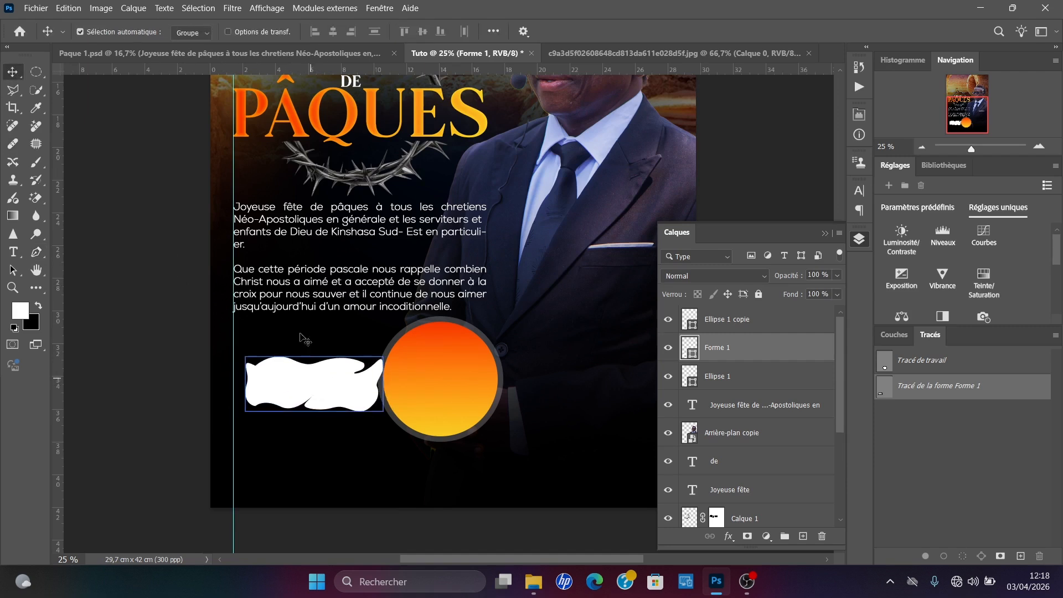
Step: Fill the wavy banner with the recent yellow-to-orange-red linear gradient, set its angle to -7 and reverse it
key(u)
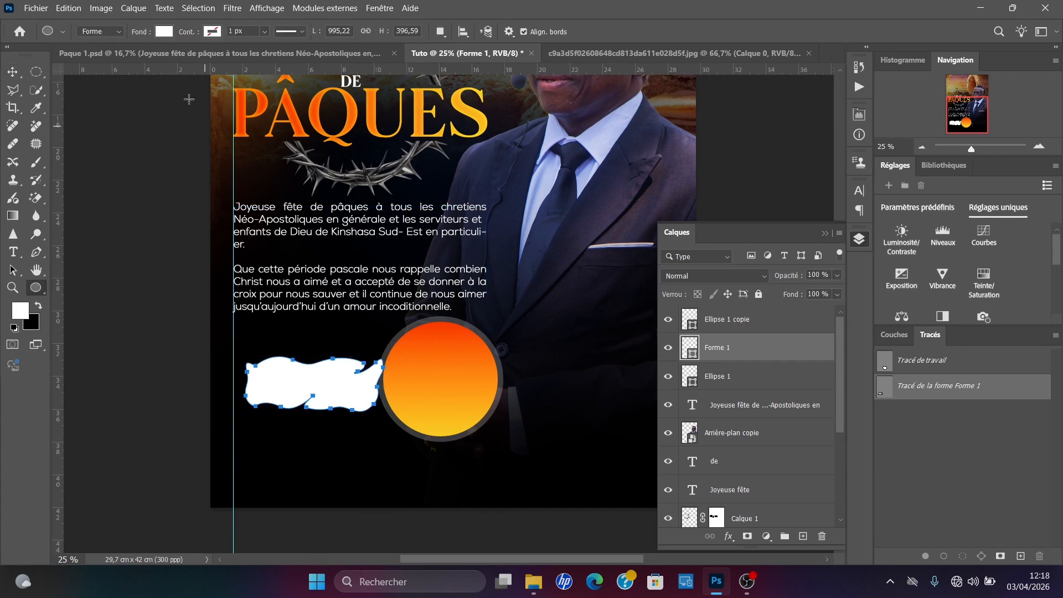
click(165, 31)
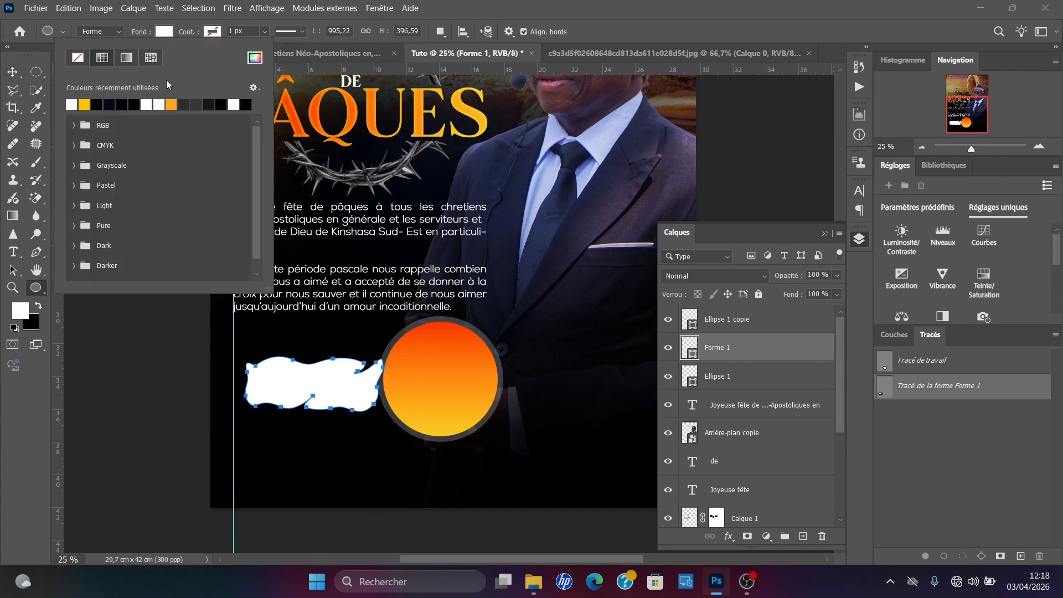
click(127, 59)
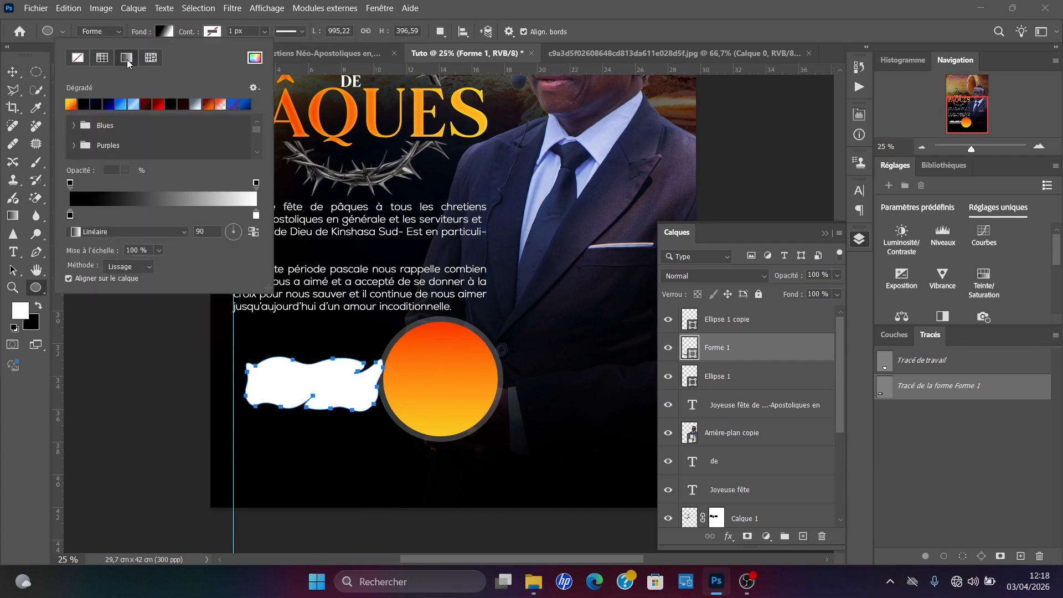
click(71, 105)
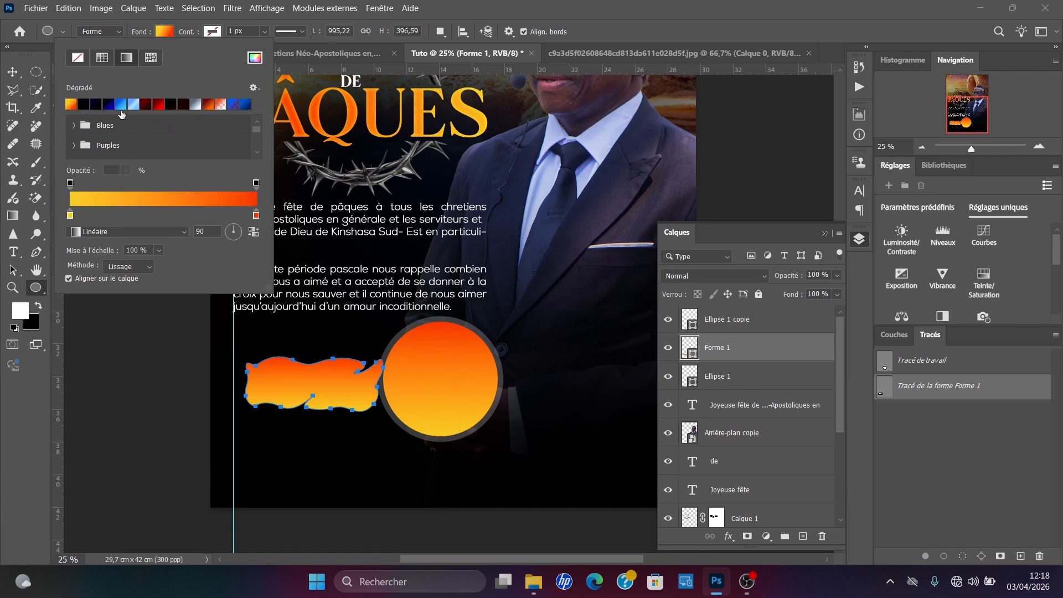
click(237, 233)
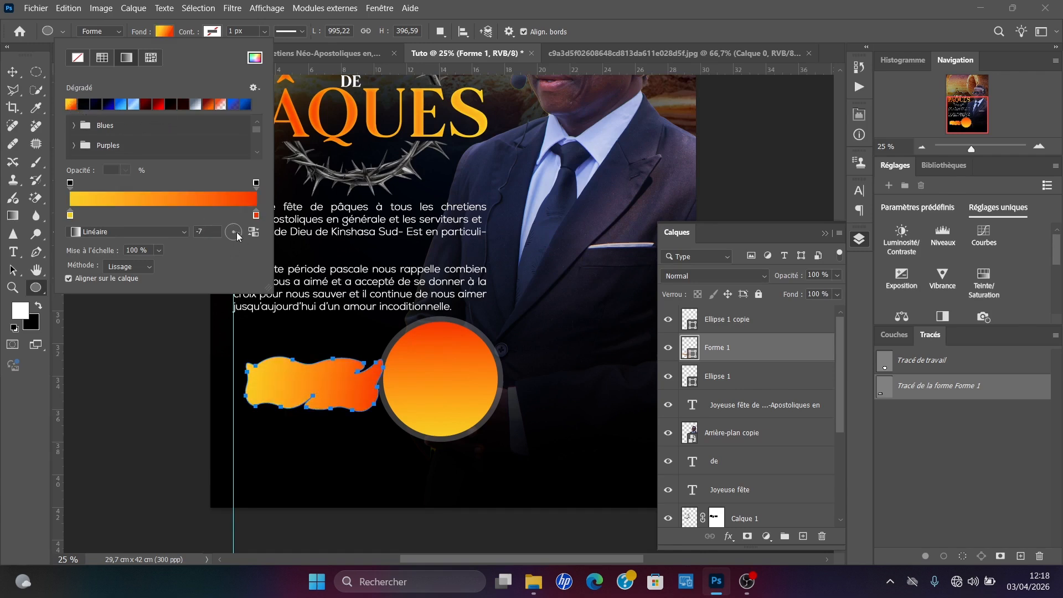
click(254, 233)
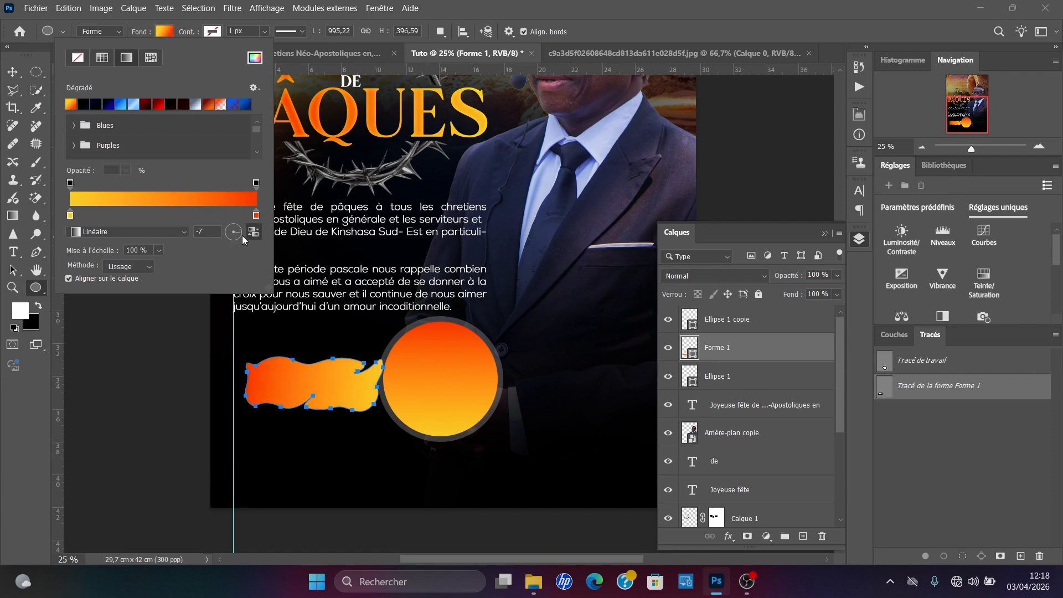
Step: Tuck the wavy banner's yellow end under the circle and stretch its width to about 130 % so its red end reaches the guide
click(12, 72)
click(324, 400)
drag(325, 400, 341, 397)
click(426, 391)
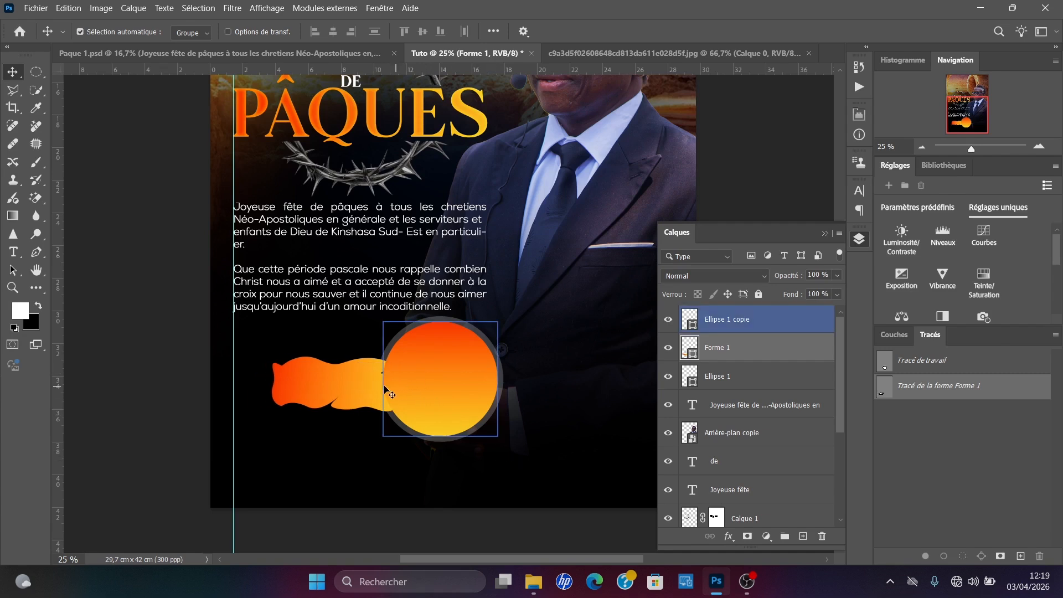
click(344, 388)
key(ctrl+t)
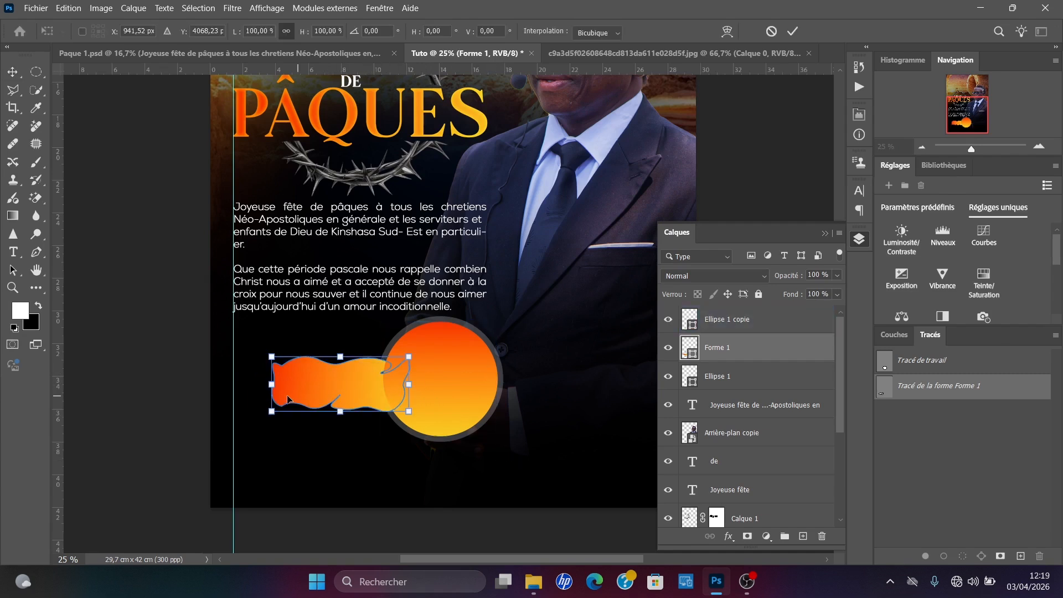
drag(271, 384, 231, 385)
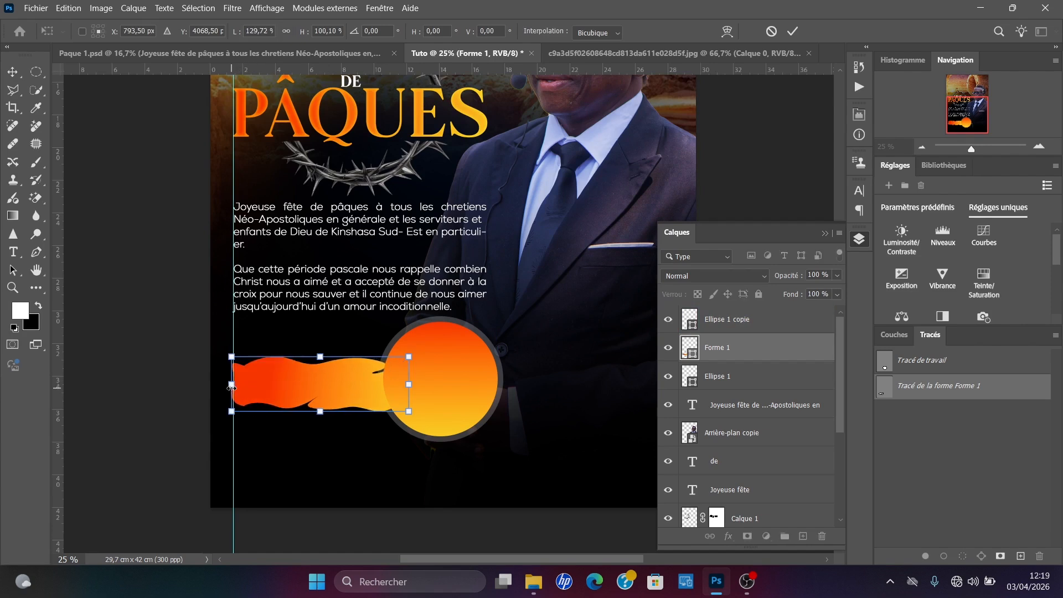
key(Return)
drag(305, 373, 308, 382)
Step: Add the text "05 Avril 2026" in white Nexa 18 pt below the wavy banner
key(t)
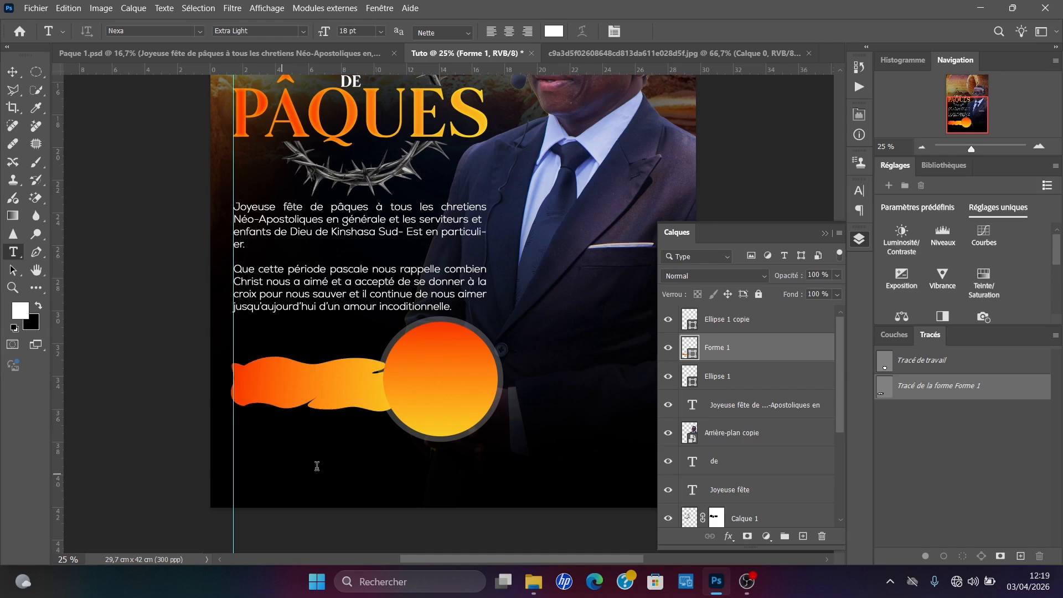
click(281, 472)
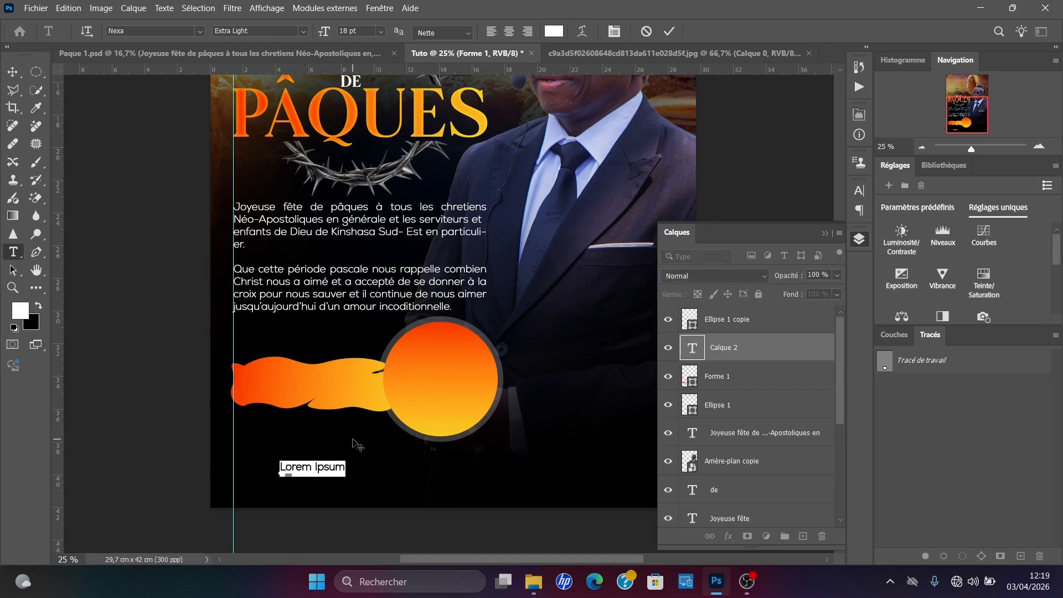
text(0)
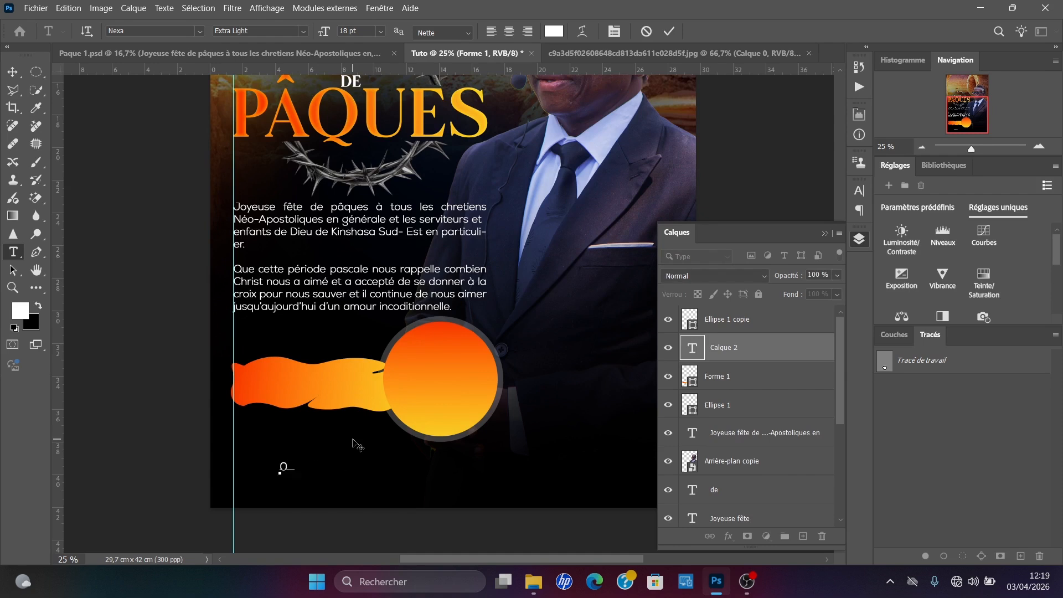
text(5 Avril 2026)
key(ctrl+Return)
key(v)
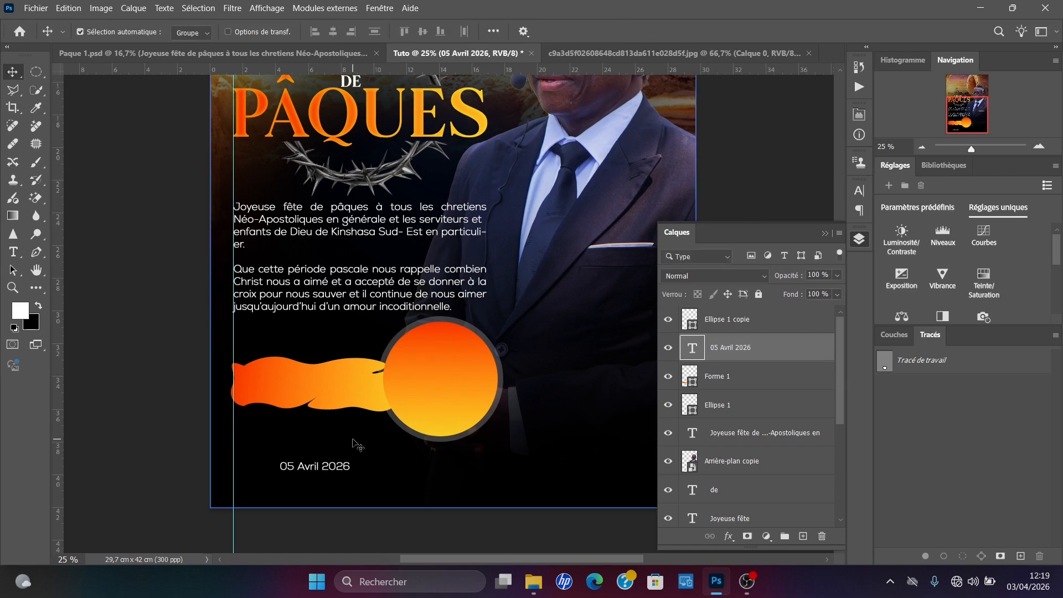
drag(326, 471, 328, 458)
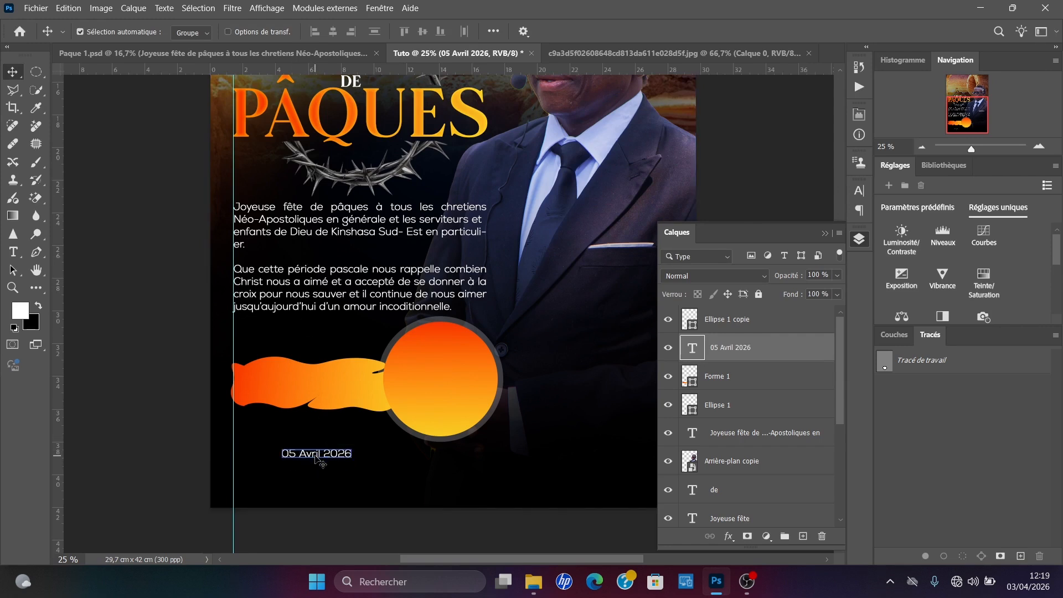
Step: Set the date text's font style to Heavy
click(859, 190)
click(756, 224)
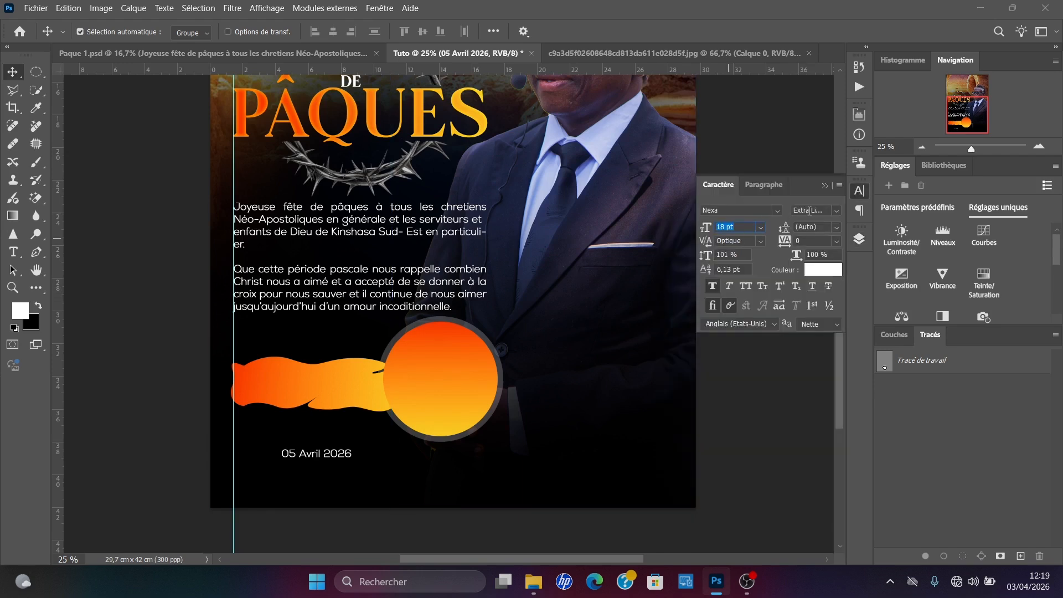
click(833, 212)
click(831, 237)
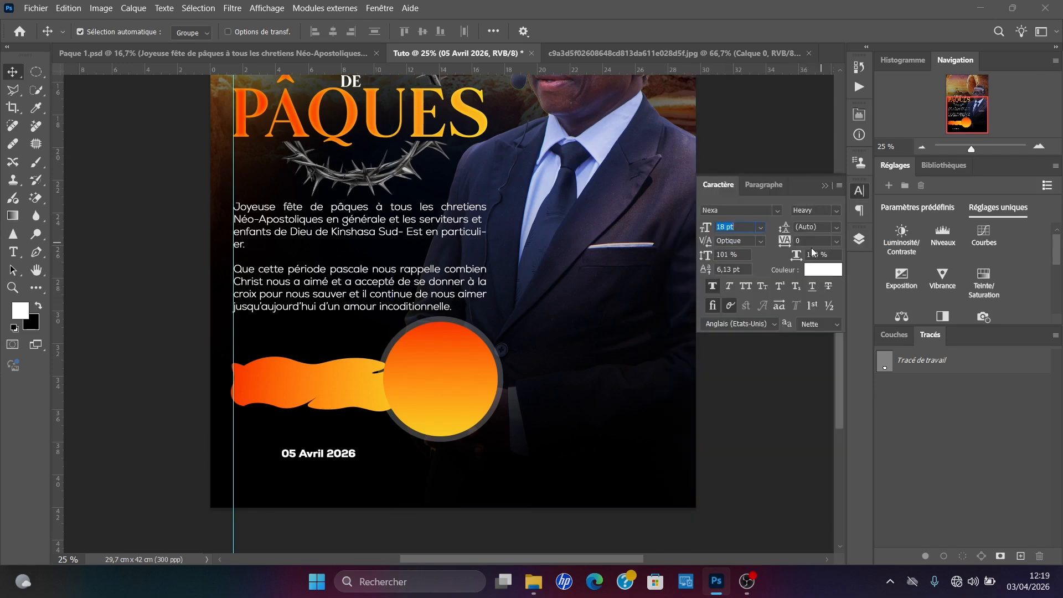
Step: Move the date text onto the wavy banner, enlarge it to about 31,65 pt and nudge it down to centre it
click(17, 72)
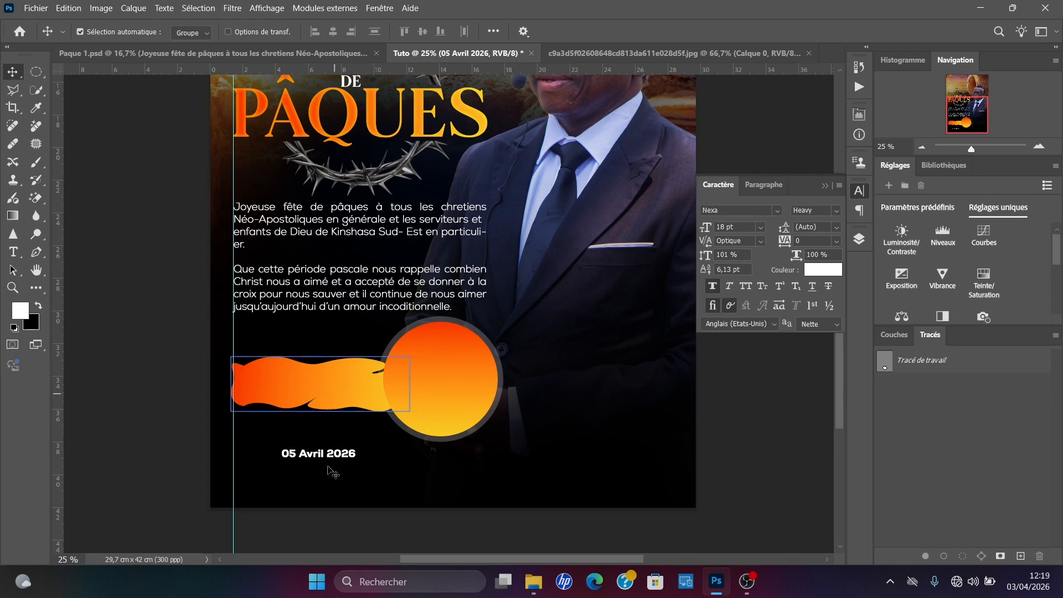
mouse_move(314, 463)
mouse_down()
mouse_move(299, 367)
mouse_move(299, 392)
mouse_move(379, 385)
mouse_move(334, 384)
mouse_move(346, 392)
mouse_up()
key(ctrl+t)
key(Return)
key(Down)
key(Down)
key(Down)
key(Down)
Step: Change the date text's colour to the black sampled from the poster background
click(818, 272)
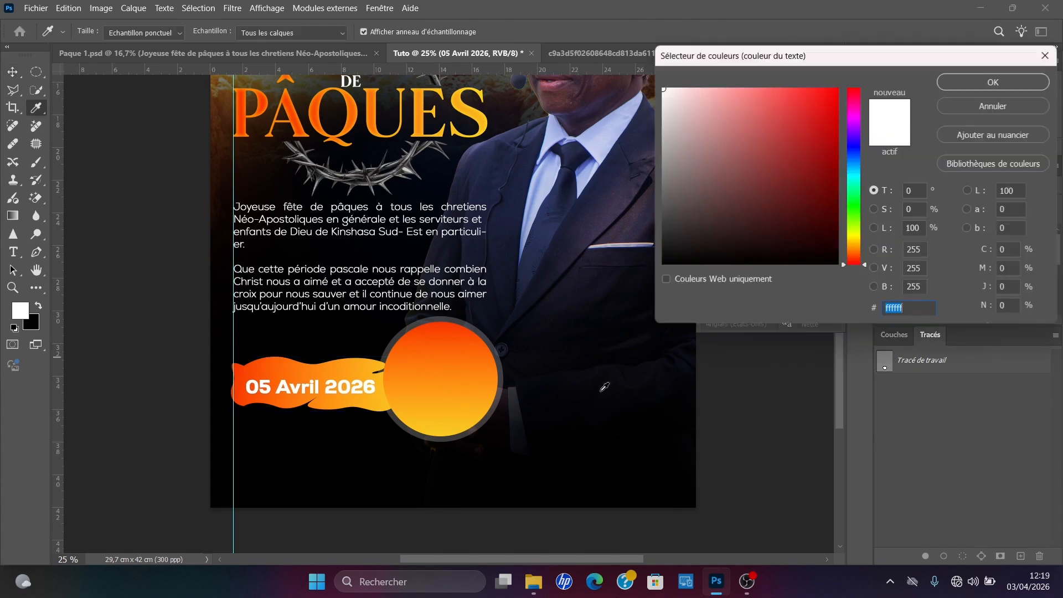
click(374, 464)
key(Return)
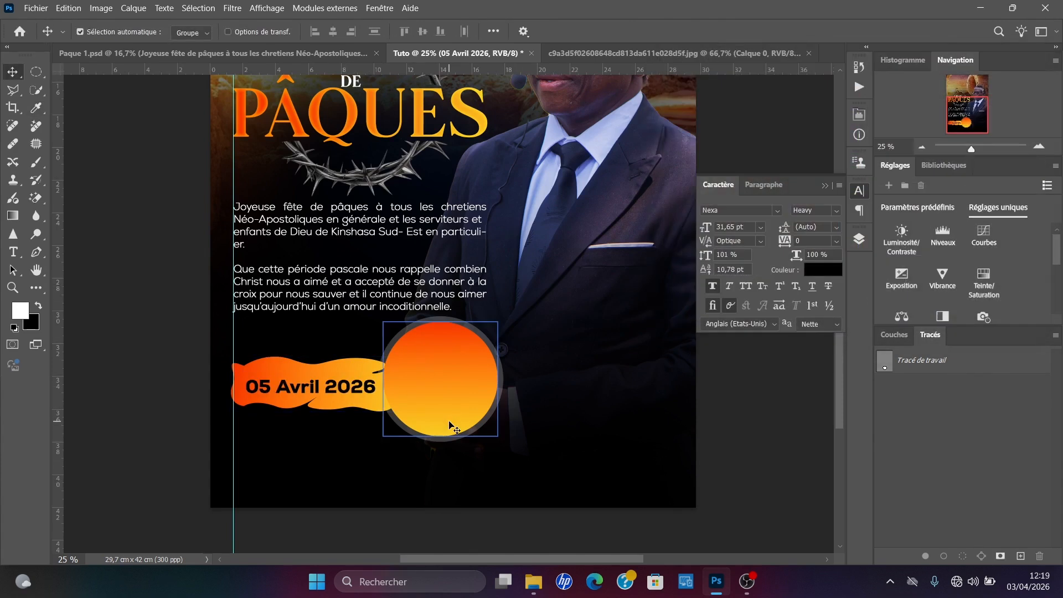
Step: Add the person's first name and surname on two lines below the wavy banner in Nexa Heavy 18 pt
key(t)
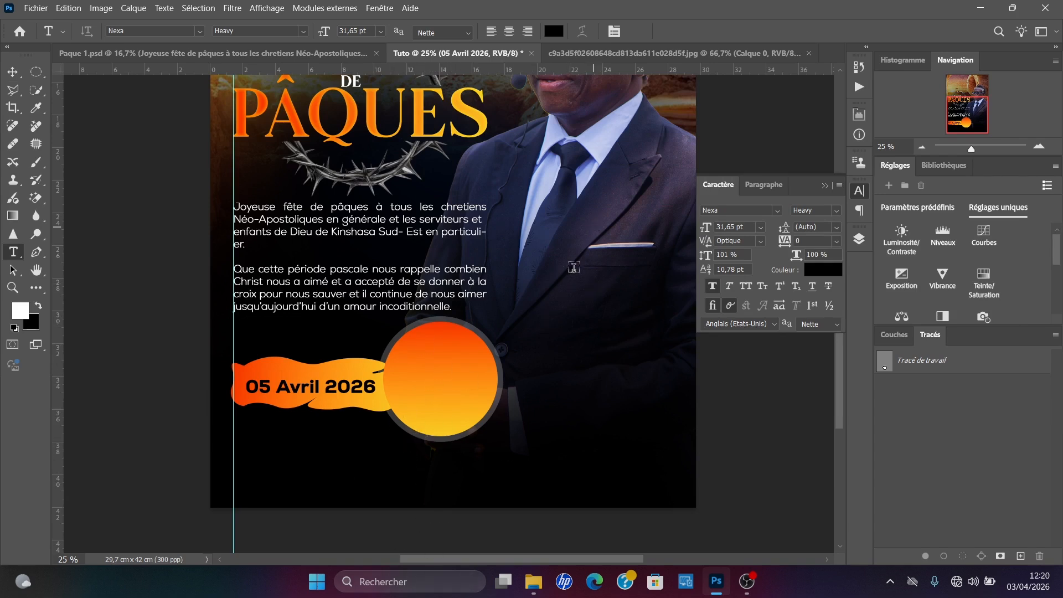
click(320, 465)
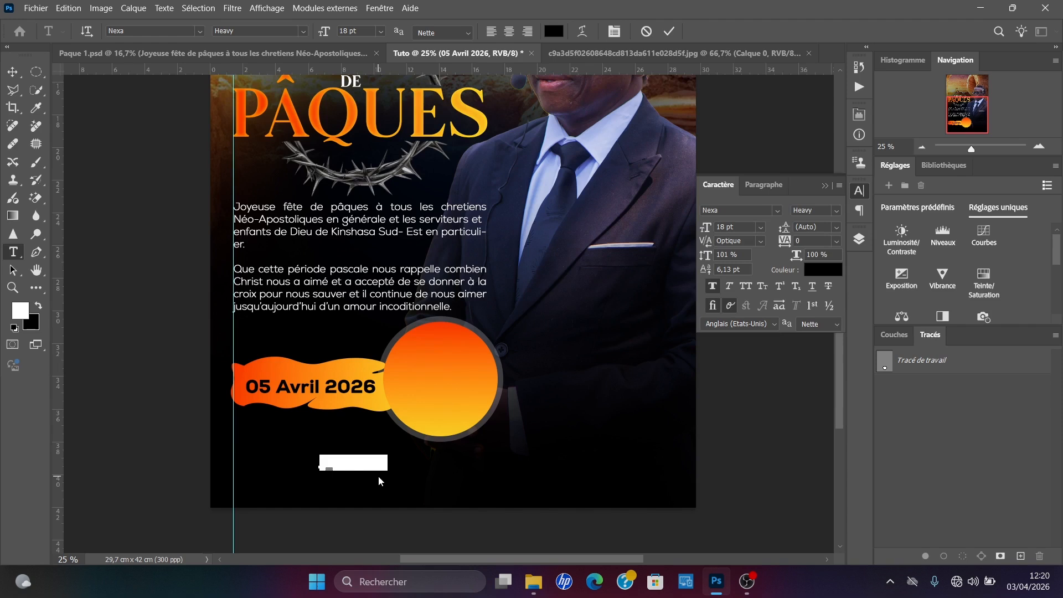
text(D)
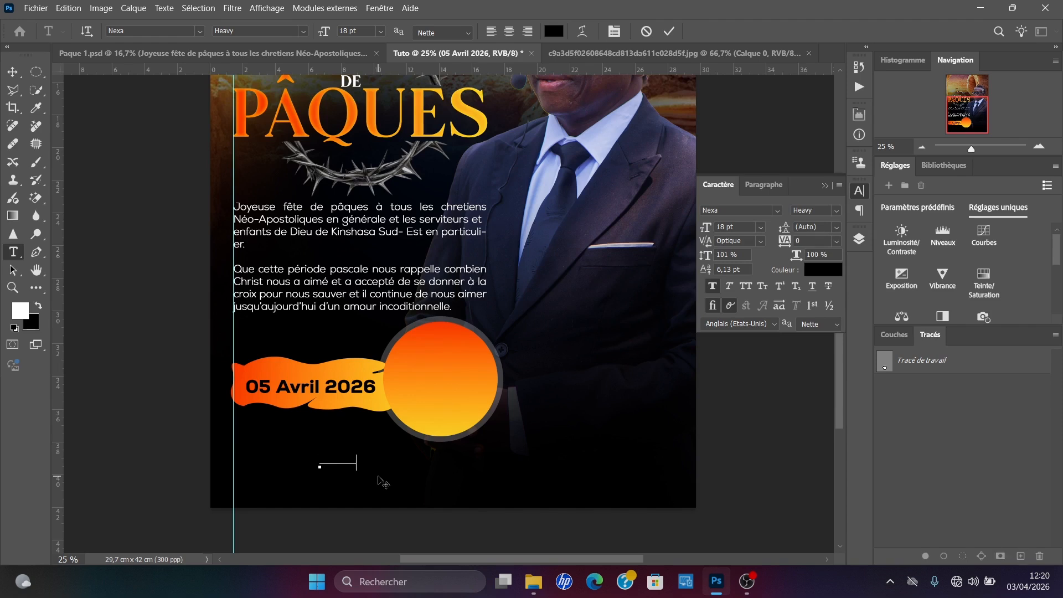
text(imanche)
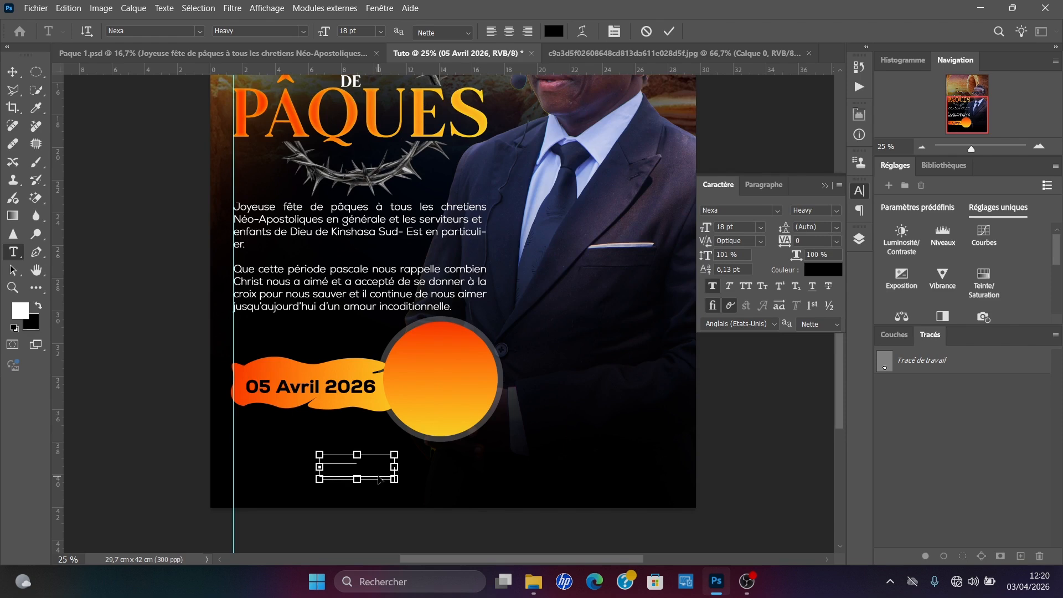
Step: Set the name text's colour to white (ffffff) and centre-align its two lines
key(ctrl+a)
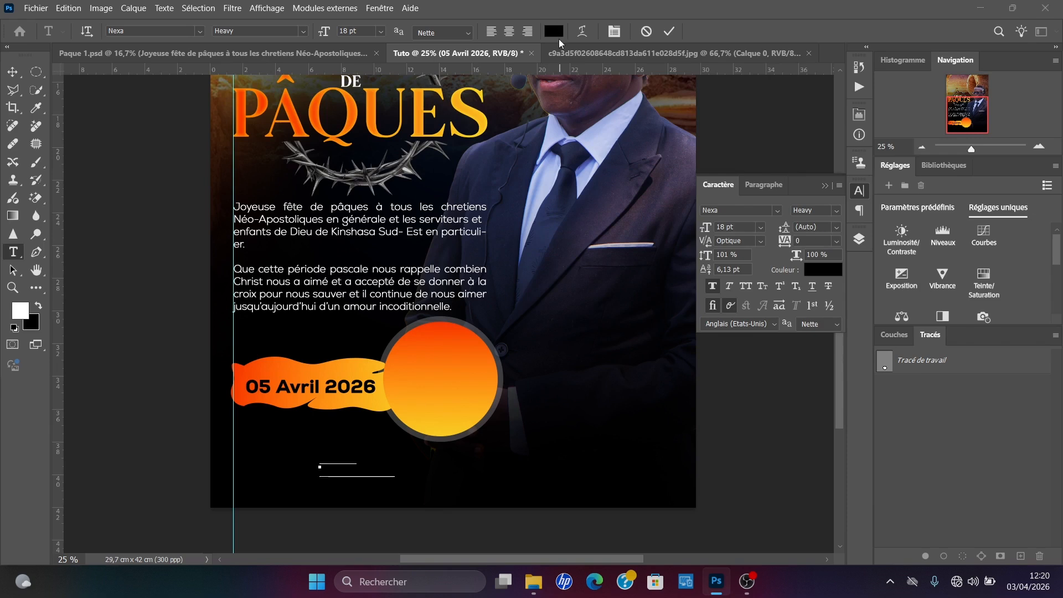
click(554, 31)
text(ffffff)
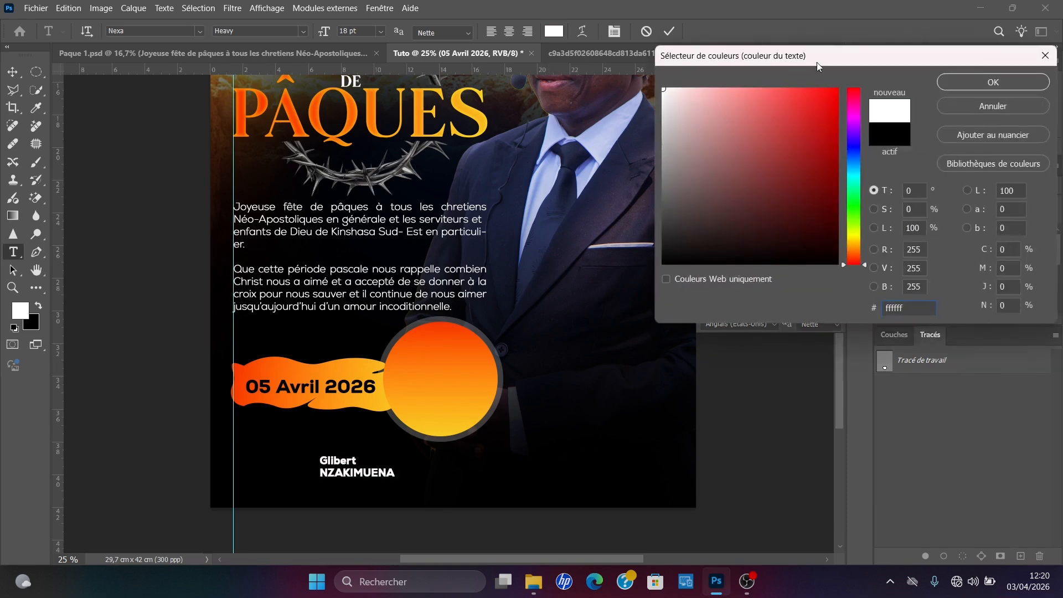
click(996, 81)
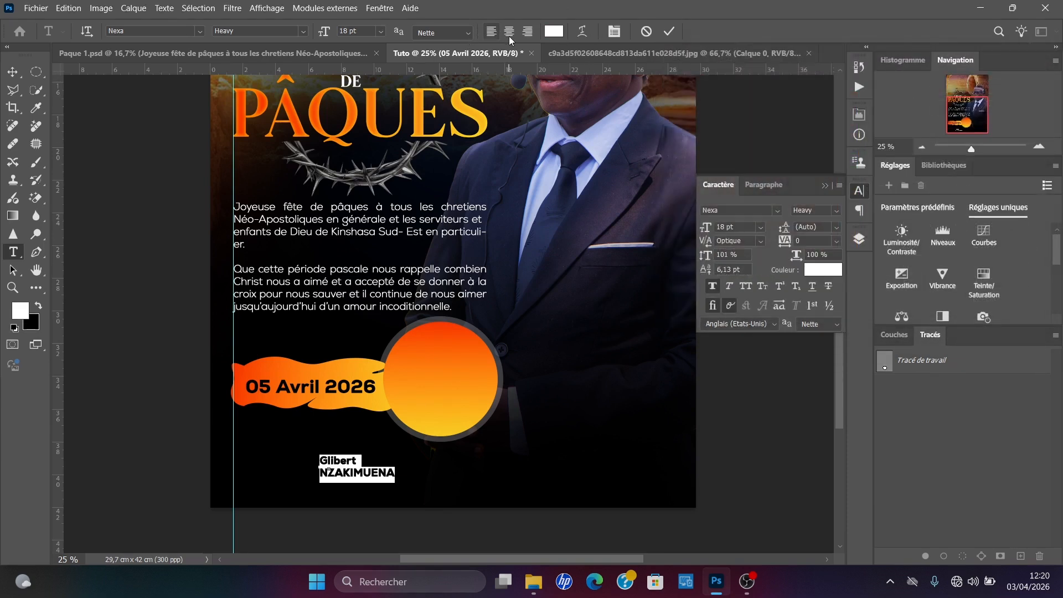
click(509, 33)
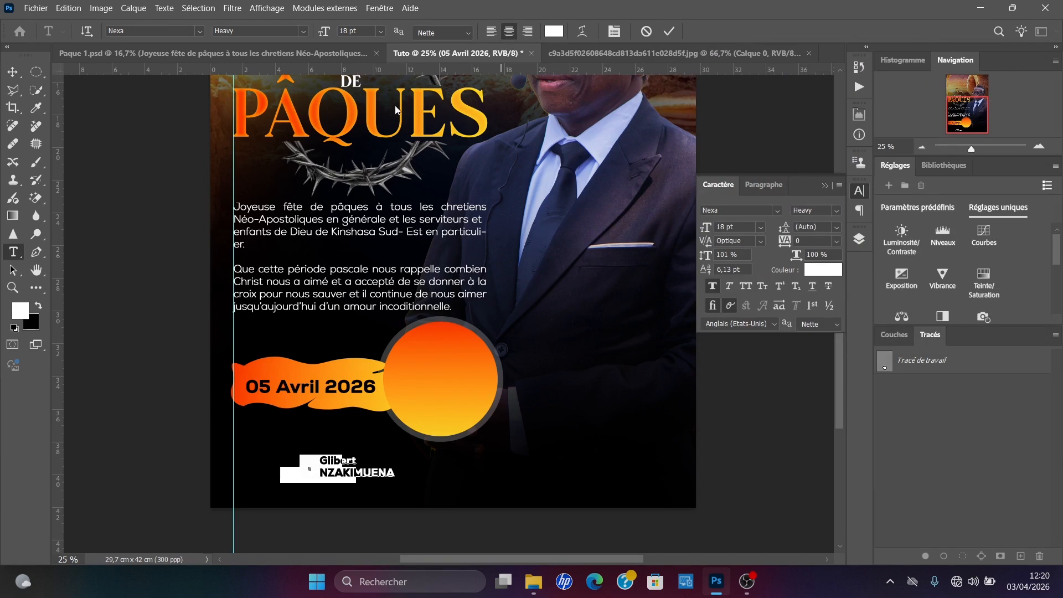
Step: Move the name text onto the round gradient badge, bring its layer above the circle and enlarge it to about 24,55 pt
click(20, 72)
drag(322, 460, 454, 380)
click(859, 239)
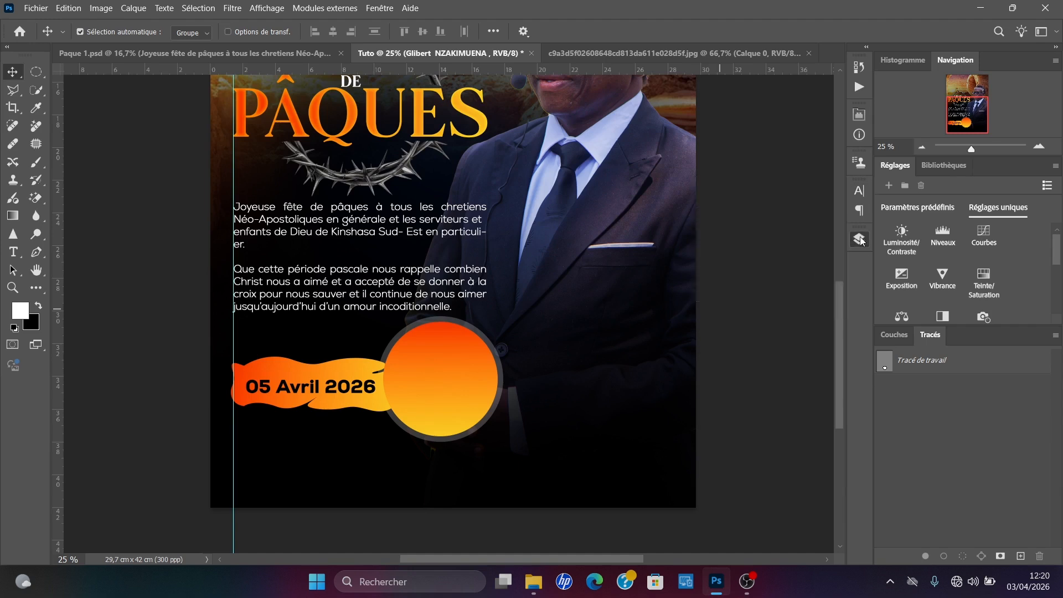
click(741, 317)
drag(742, 346, 748, 317)
drag(436, 394, 442, 366)
key(ctrl+t)
key(Return)
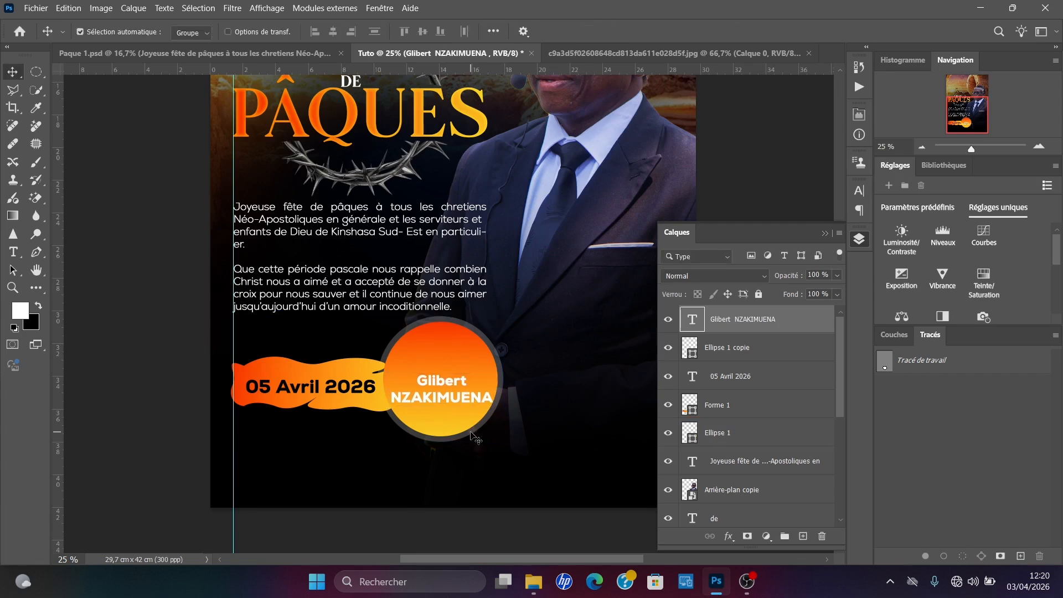
Step: Add the text "Message de l'" in black Nexa Heavy 18 pt above the name in the round badge
key(t)
click(423, 344)
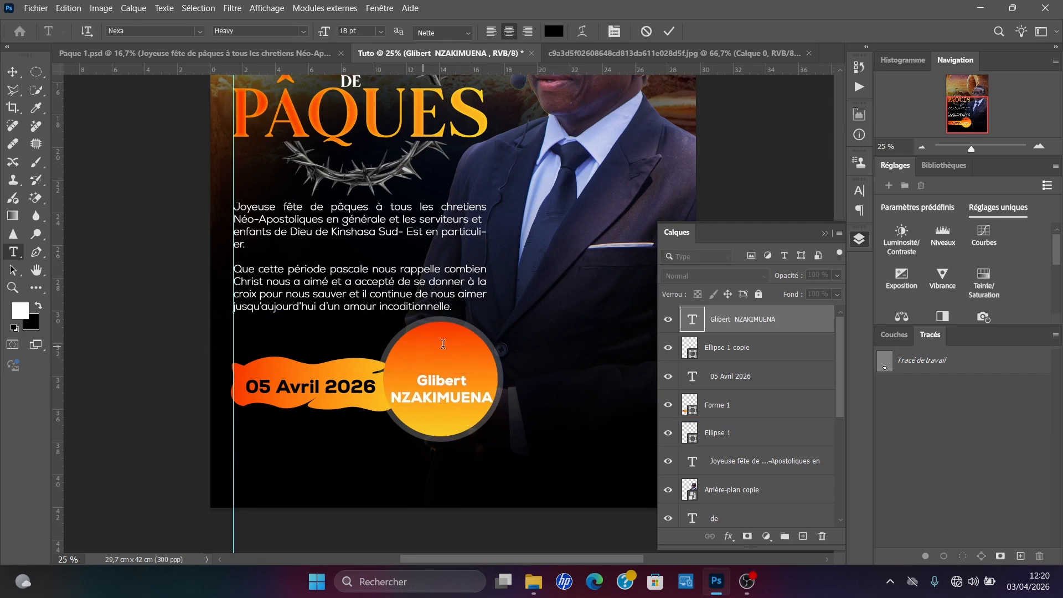
text(Message de)
key(ctrl+a)
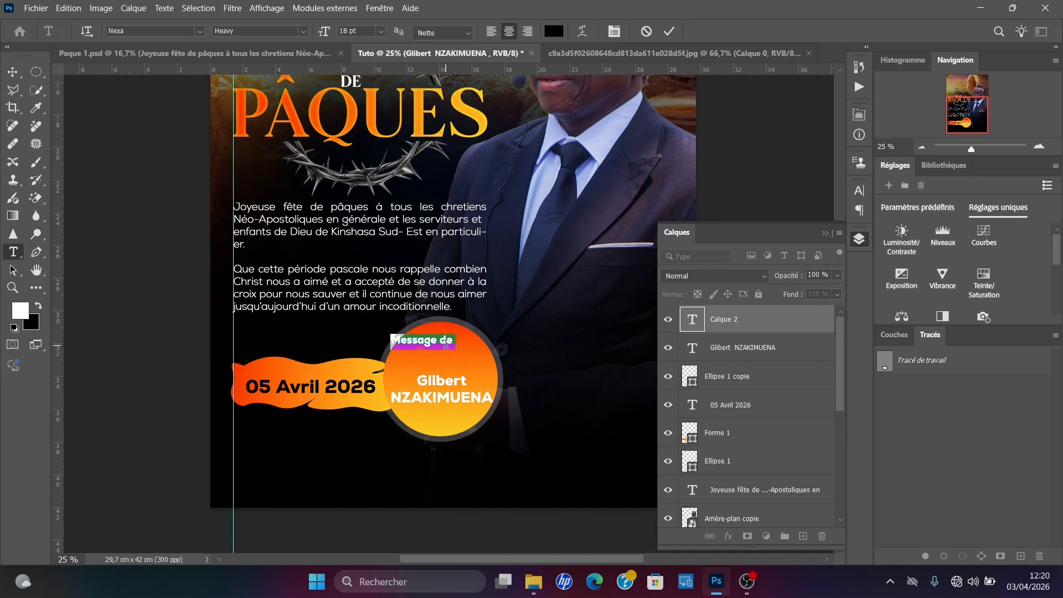
key(Right)
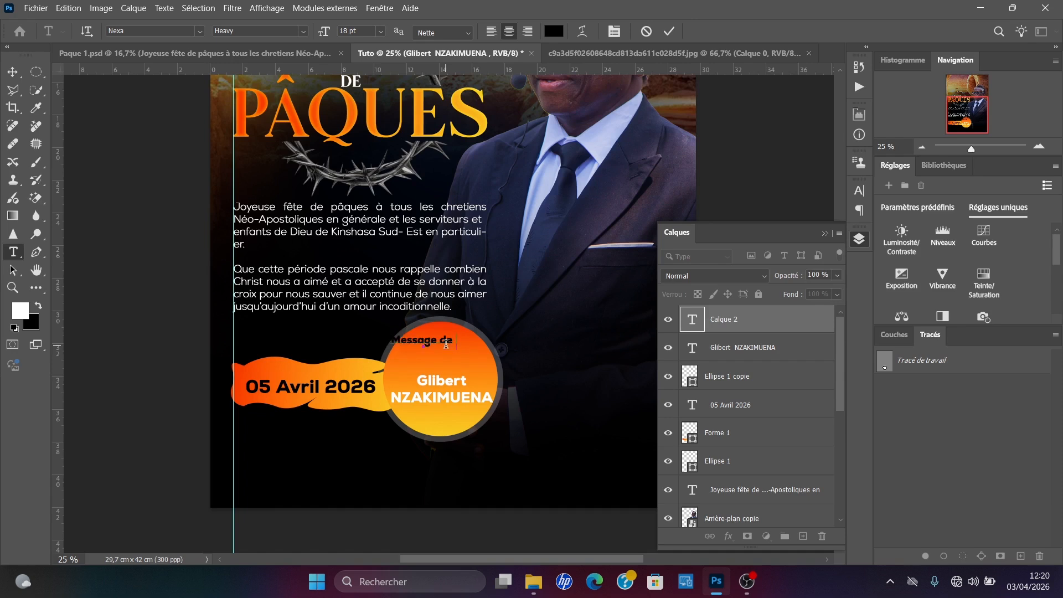
text(l')
text(a)
text(p)
key(BackSpace)
key(BackSpace)
key(BackSpace)
key(BackSpace)
key(BackSpace)
text(e l)
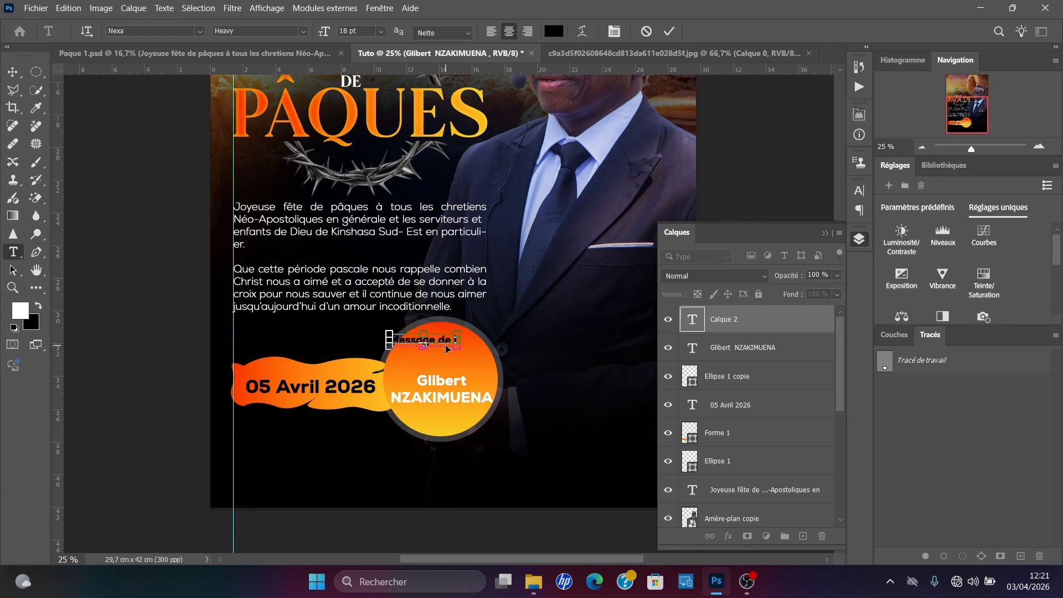
text(')
key(ctrl+Return)
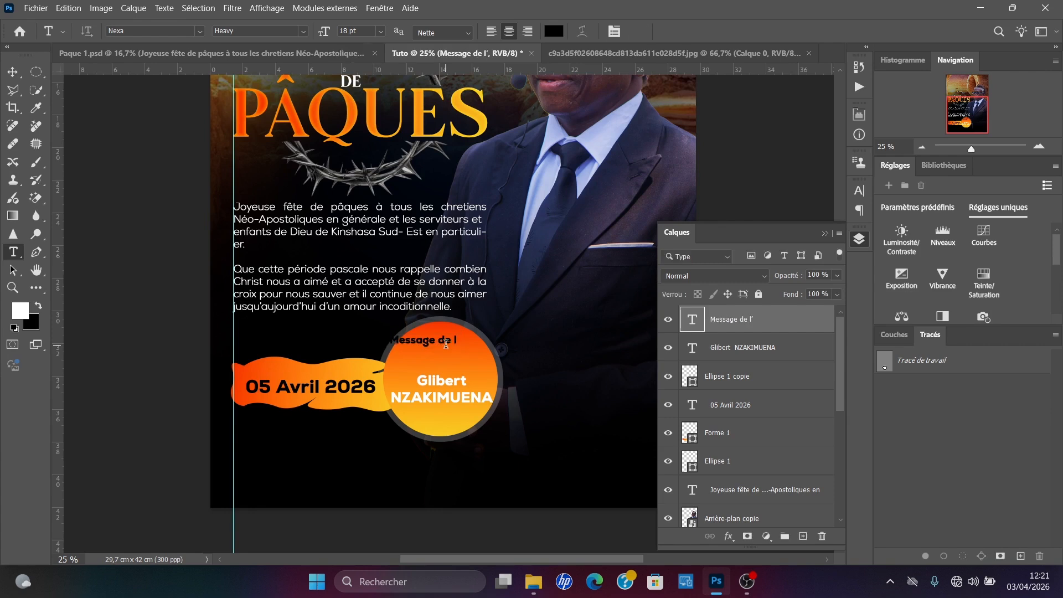
Step: Scale the "Message de l'" text down to about 14,69 pt and centre it above the name in the badge
key(ctrl+t)
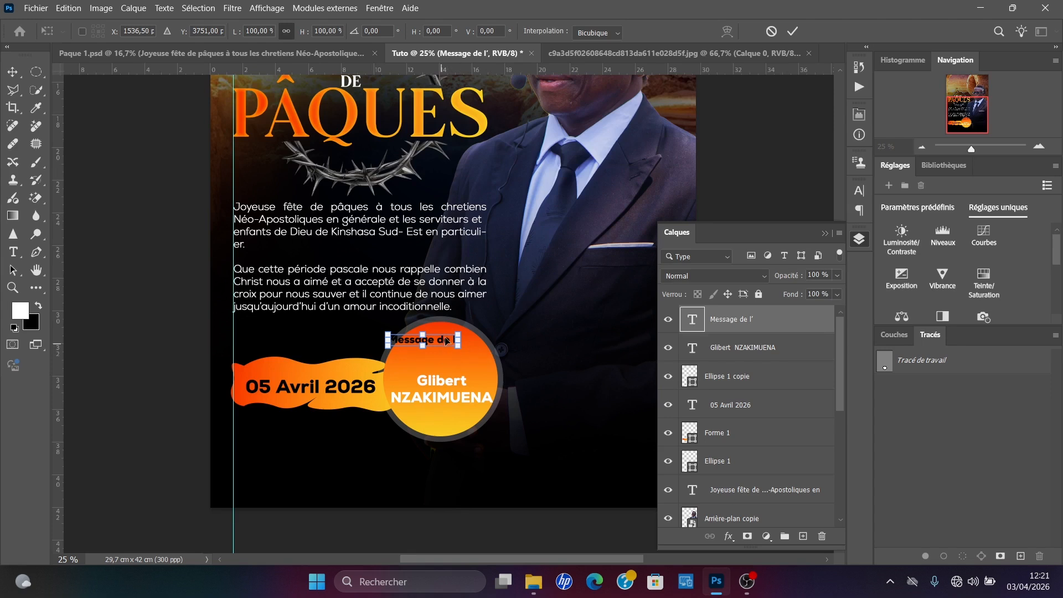
key(Return)
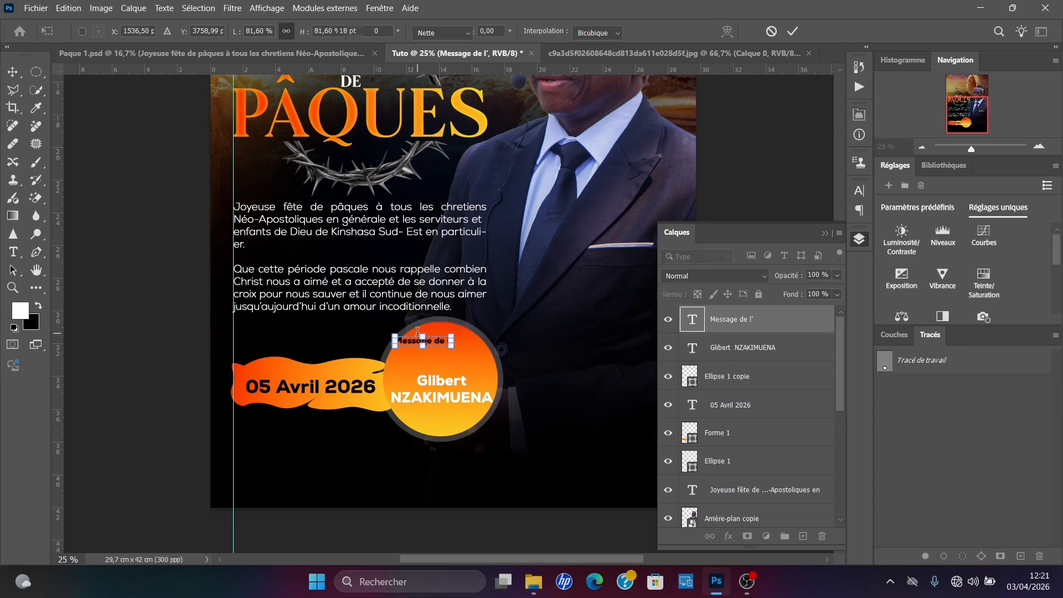
key(v)
drag(423, 342, 445, 354)
Step: Add the text "Apôtre" at 18 pt below the wavy banner and colour it white (ffffff)
key(t)
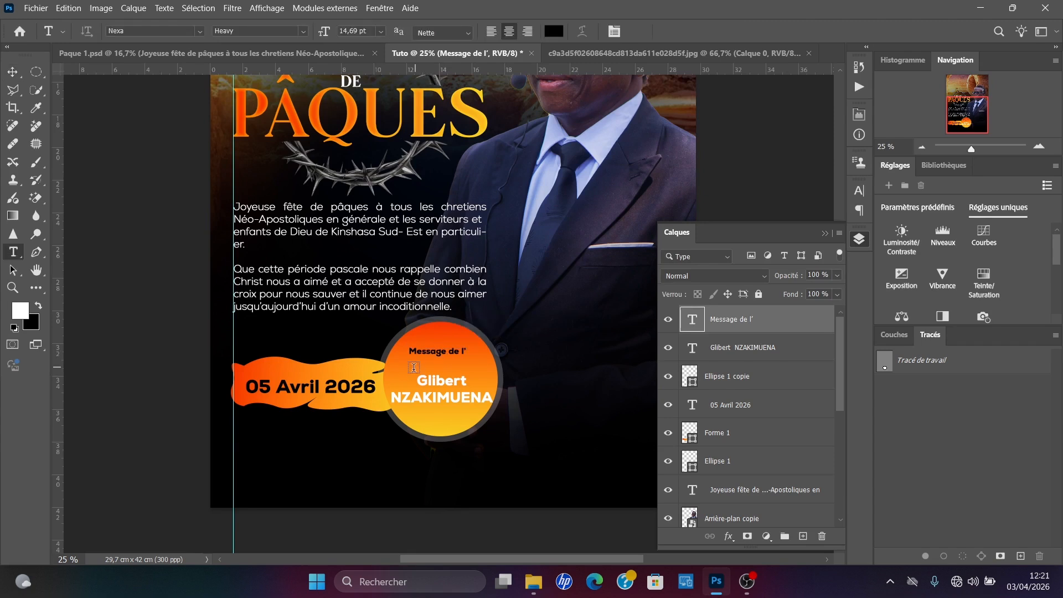
click(395, 374)
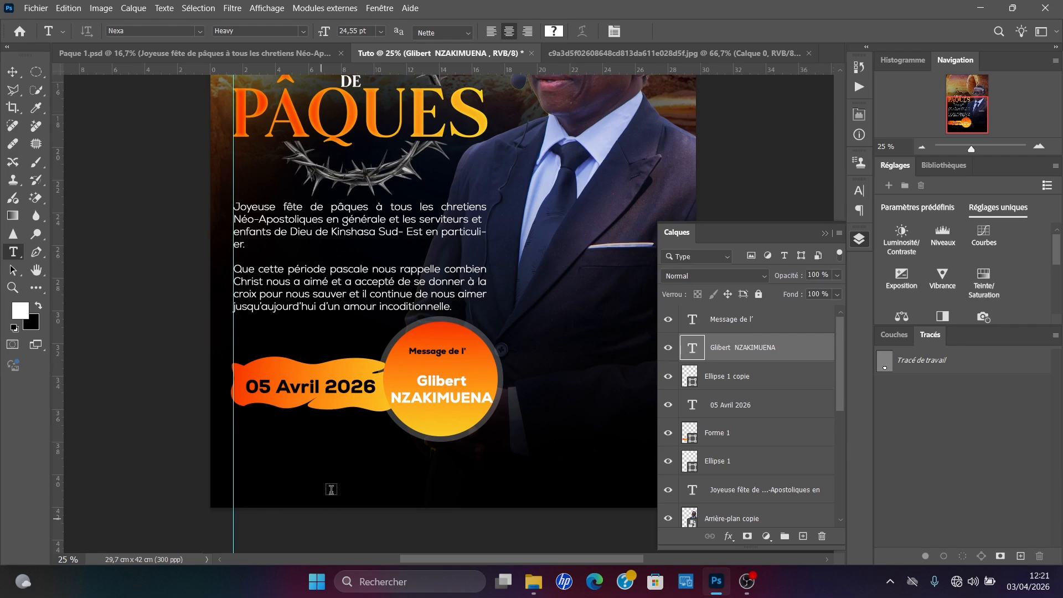
click(335, 471)
text(Ap)
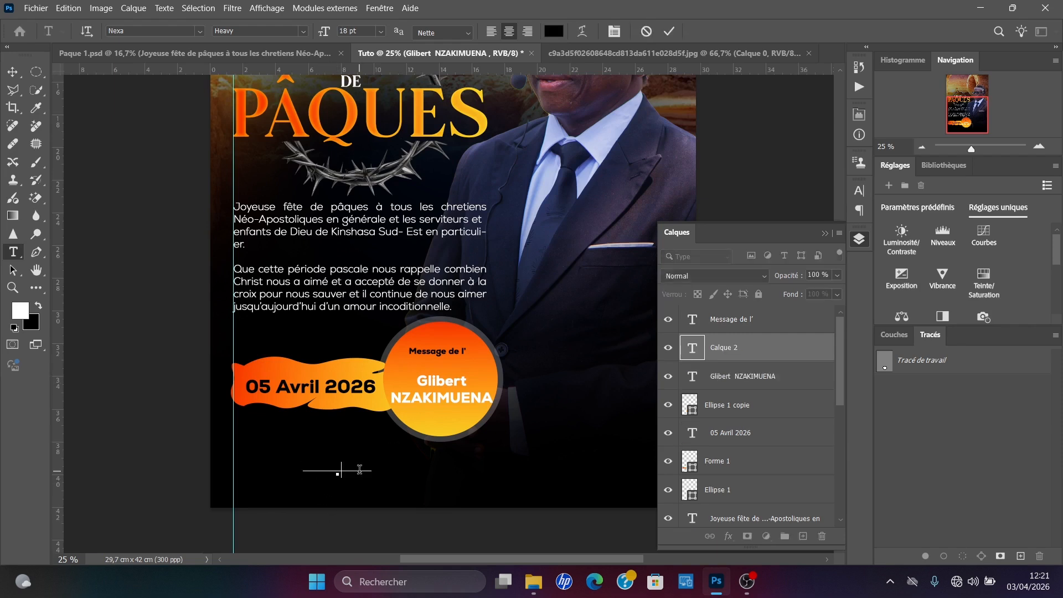
key(ctrl+a)
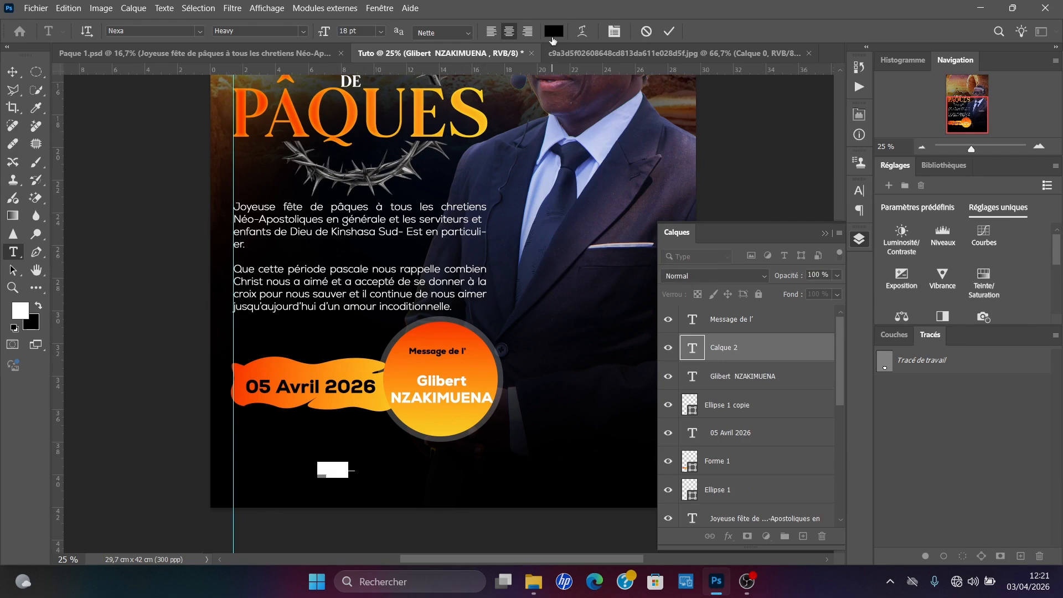
click(552, 34)
text(ffffff)
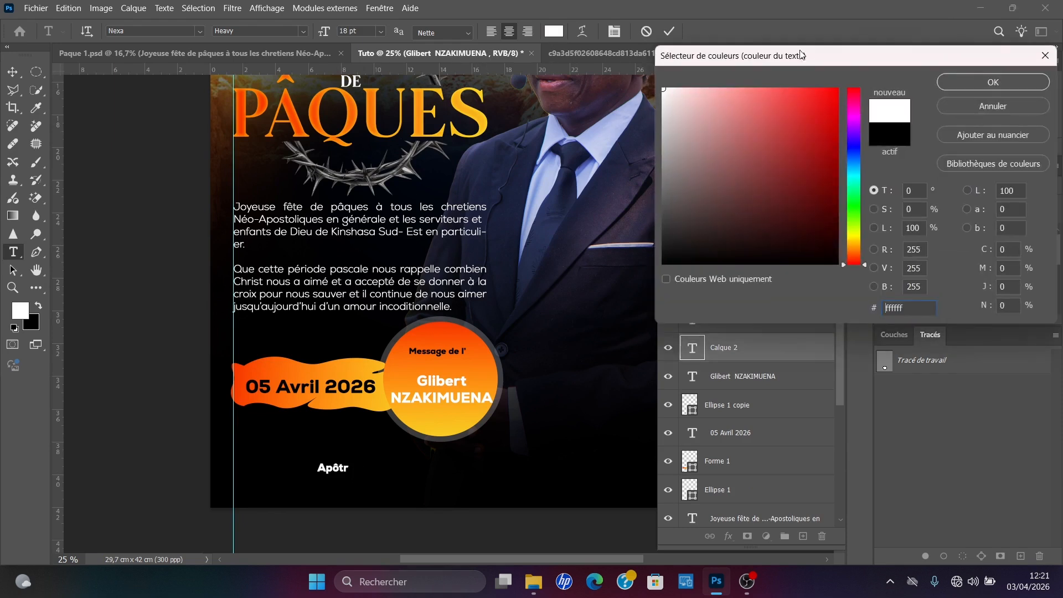
click(989, 87)
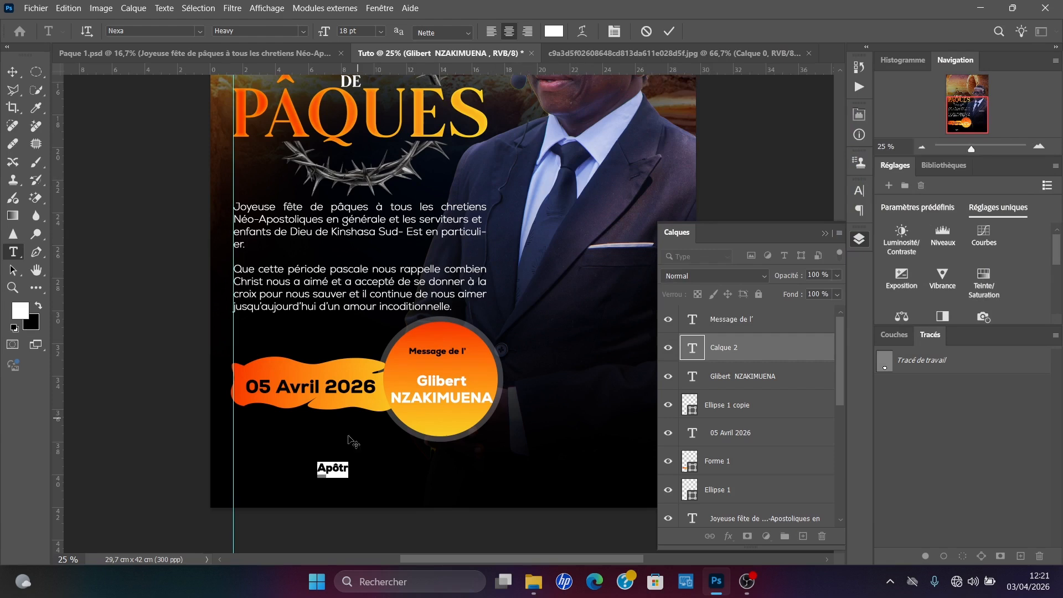
key(Right)
text(e)
Step: Set the whole "Apôtre" text's font to Autography Regular
key(ctrl+a)
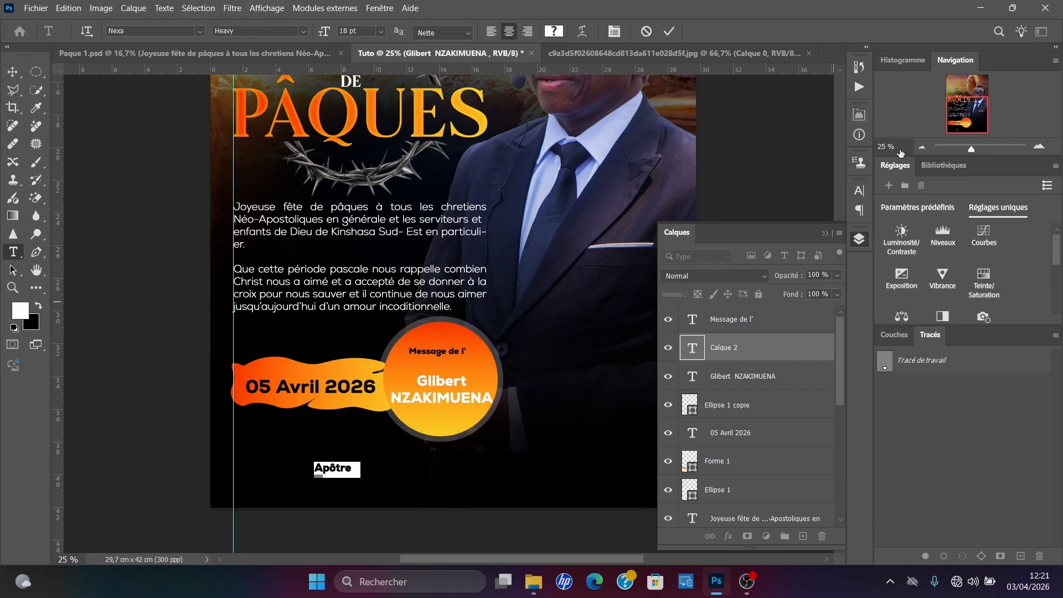
click(861, 195)
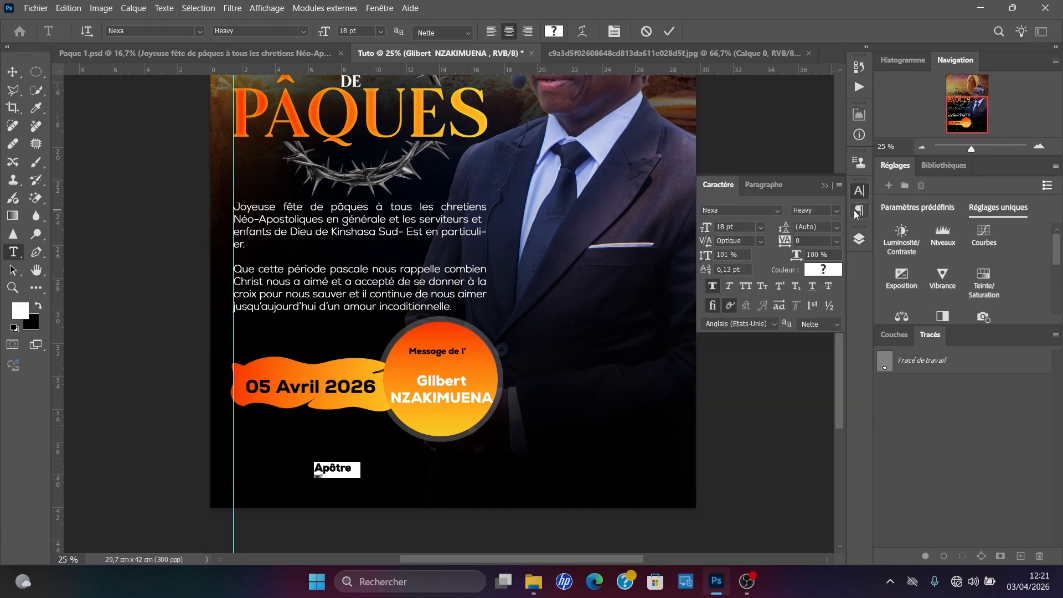
click(777, 213)
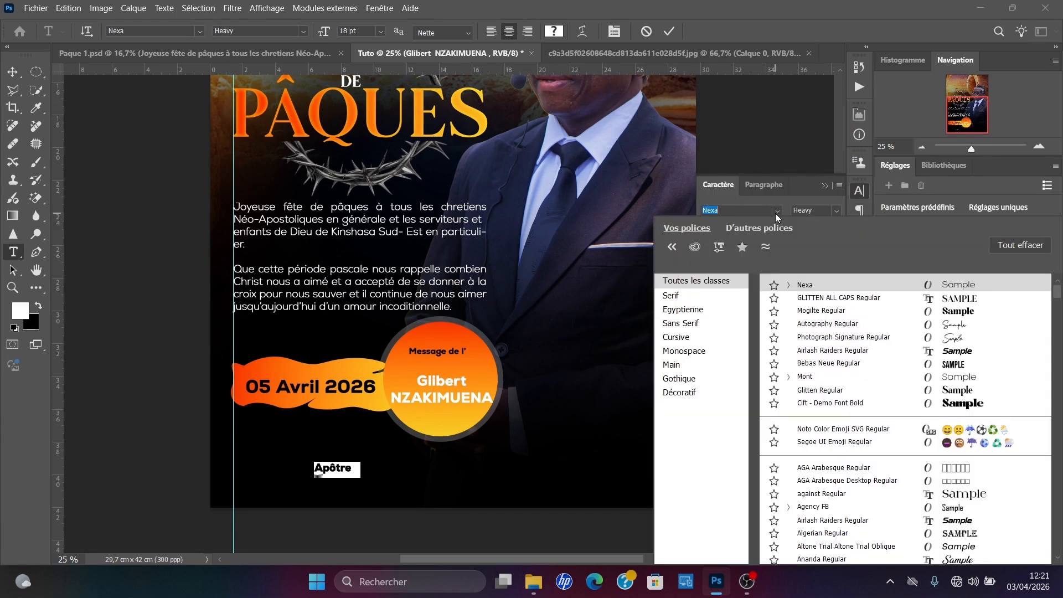
click(958, 327)
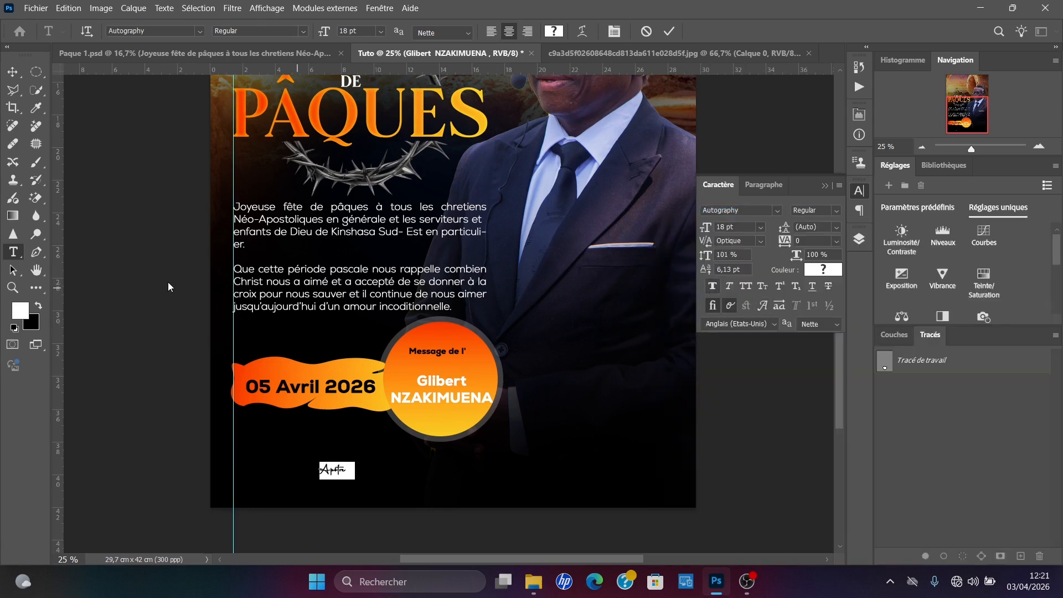
Step: Enlarge the "Apôtre" text to about 63,65 pt and move it onto the badge, between "Message de l'" and the name
click(14, 73)
key(ctrl+t)
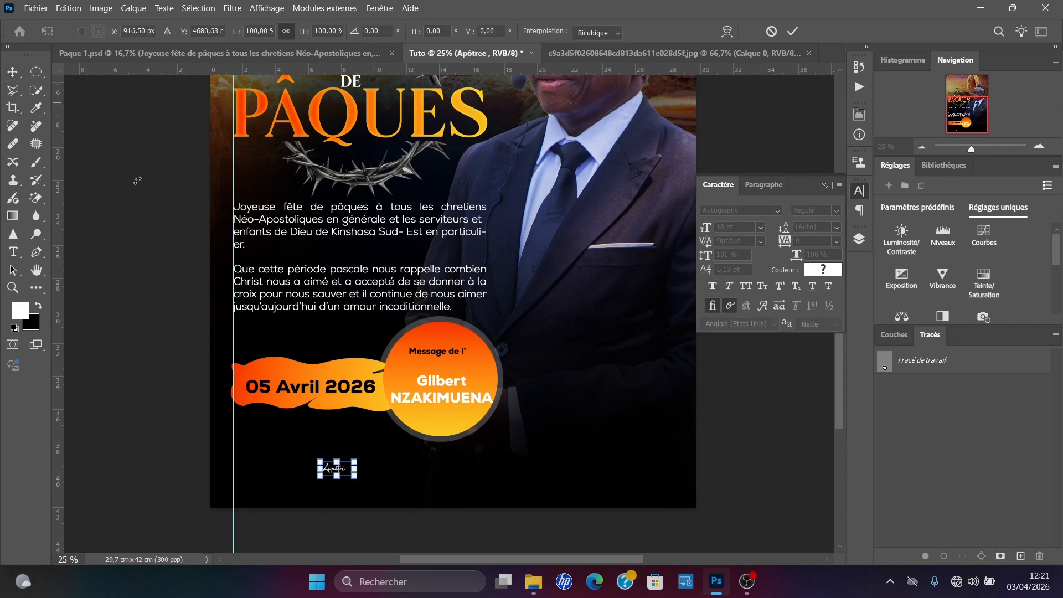
drag(352, 458, 464, 376)
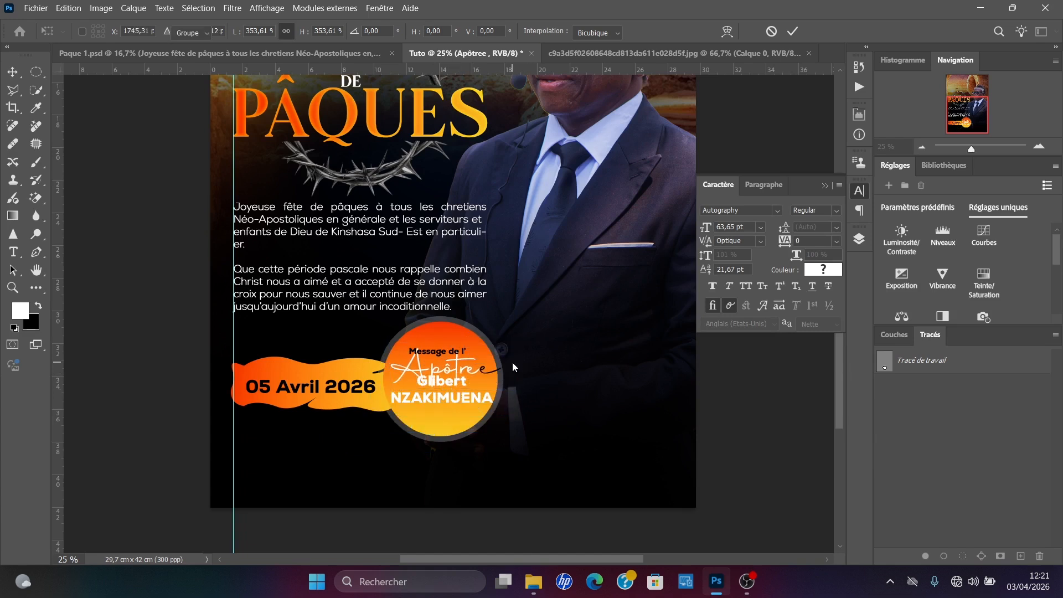
key(Return)
Step: Delete the extra final "e" so the script text reads "Apôtre"
double_click(489, 367)
click(495, 367)
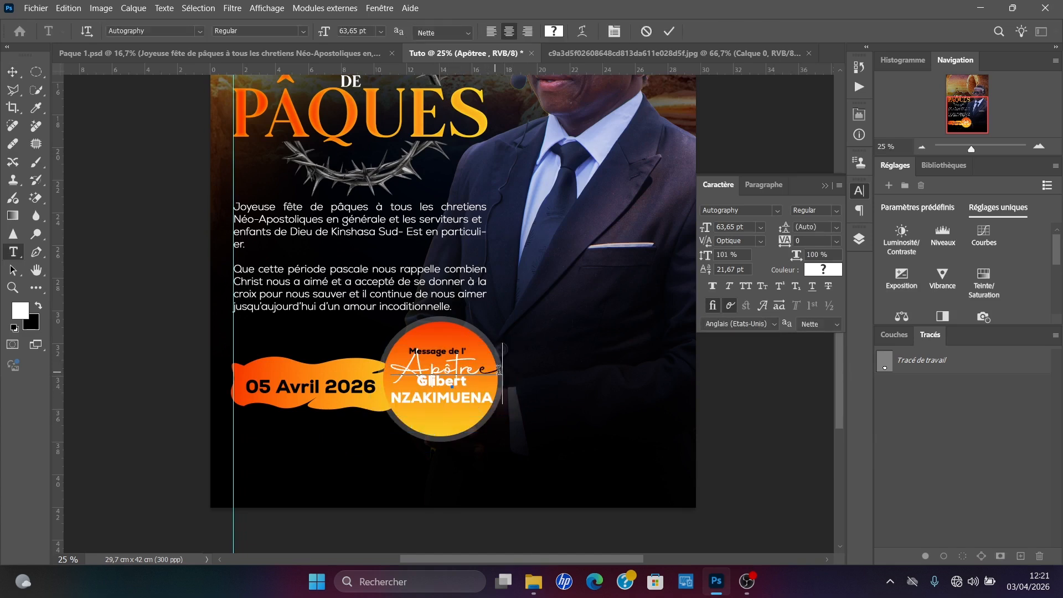
key(BackSpace)
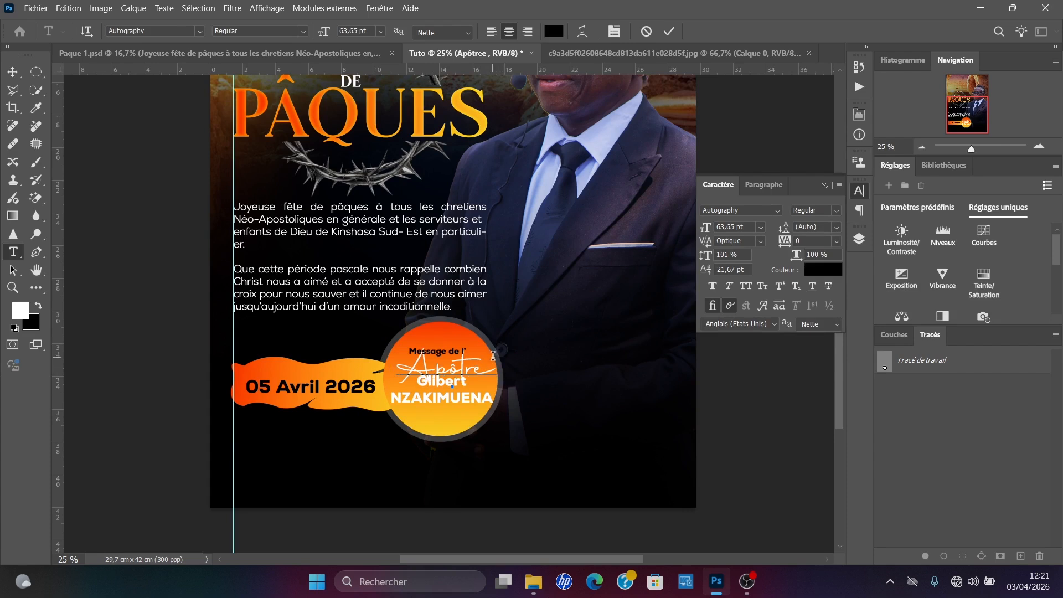
Step: Scale the "Apôtre" text down to about 51,75 pt, fit it inside the badge and shift "Message de l'" slightly up
key(ctrl+t)
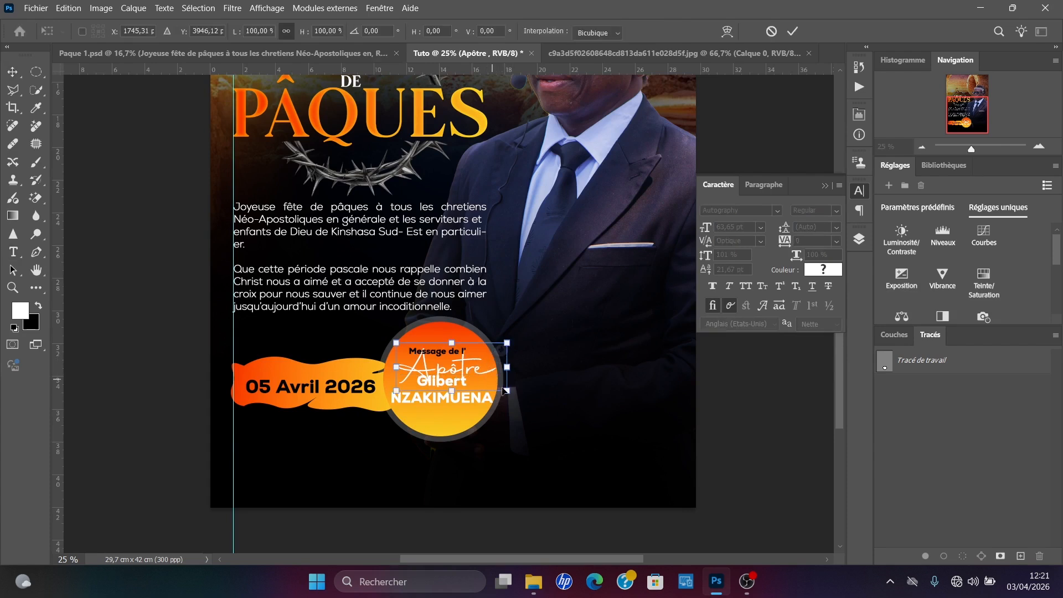
drag(506, 391, 437, 345)
key(Return)
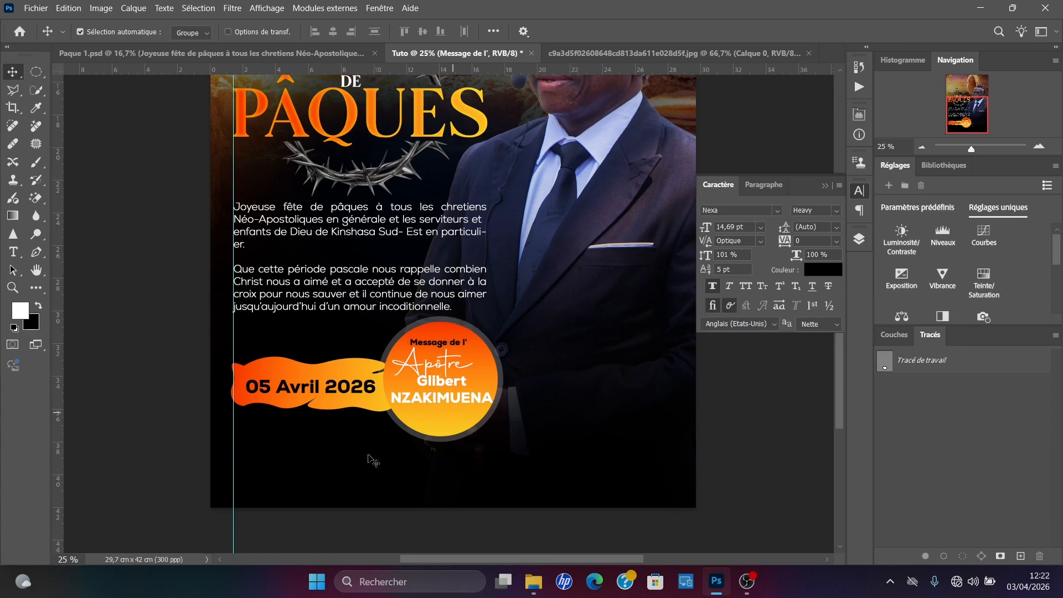
Step: Scale the "Apôtre" script text down to about 43,73 pt and keep it centred on the badge above the name
key(ctrl+minus)
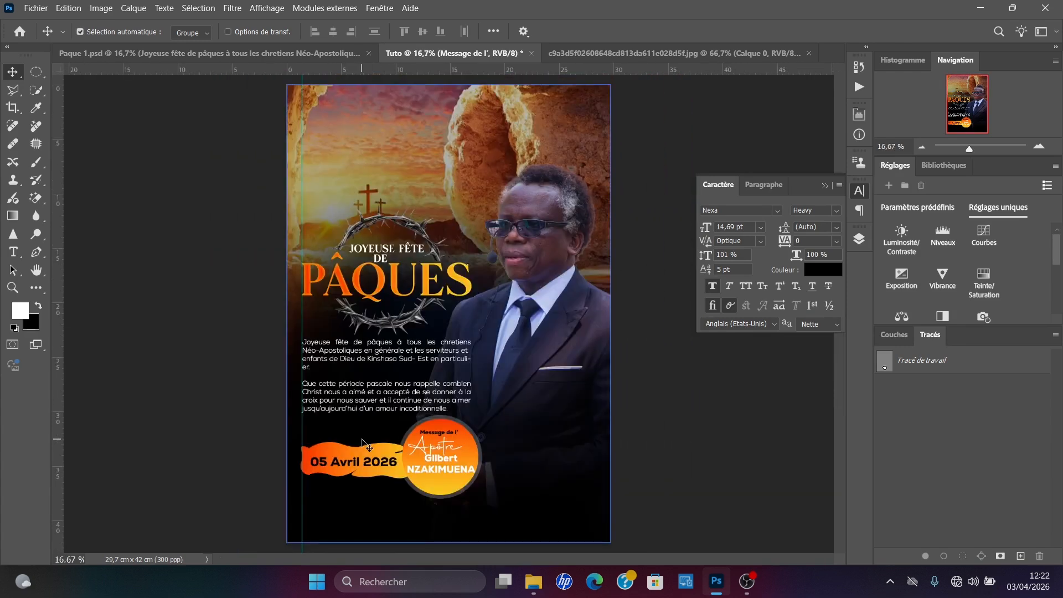
click(432, 449)
key(ctrl+t)
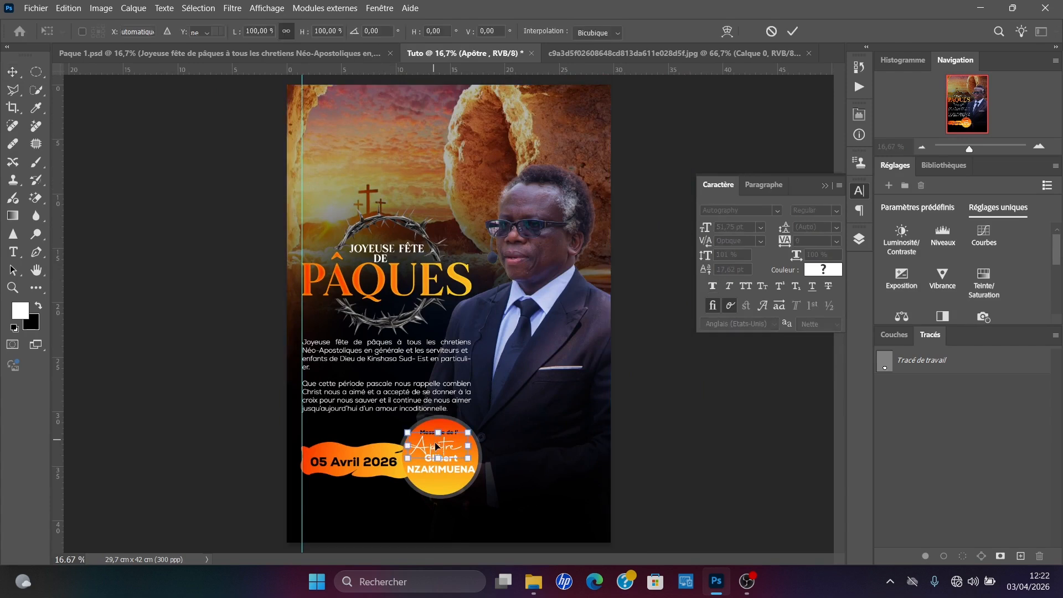
drag(408, 459, 431, 453)
key(Return)
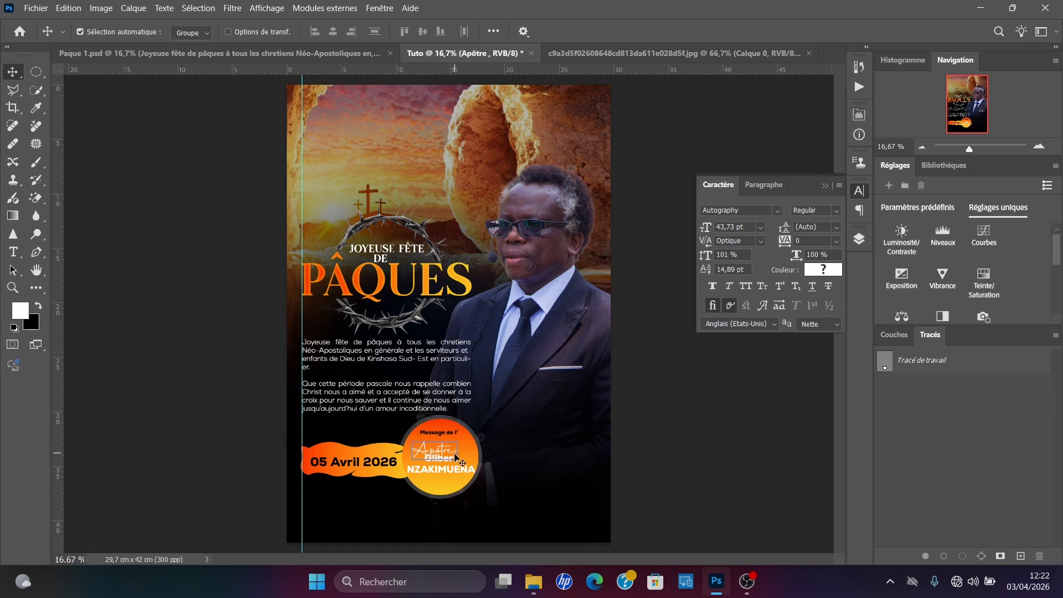
Step: Shift "Message de l'" slightly down towards "Apôtre" and nudge the name text slightly up inside the badge
click(440, 436)
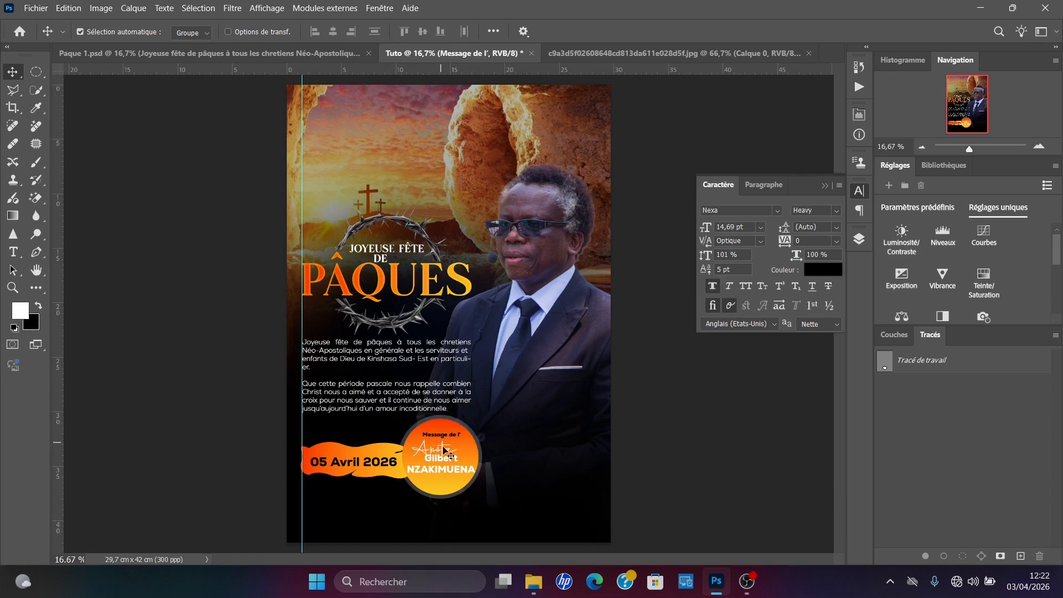
click(443, 472)
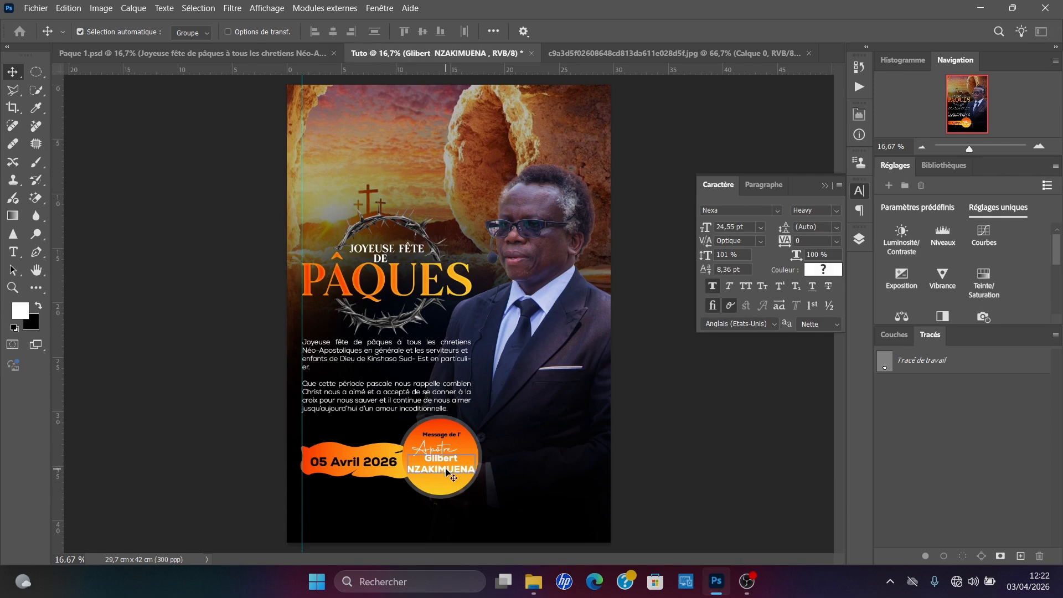
drag(446, 471, 446, 470)
click(696, 441)
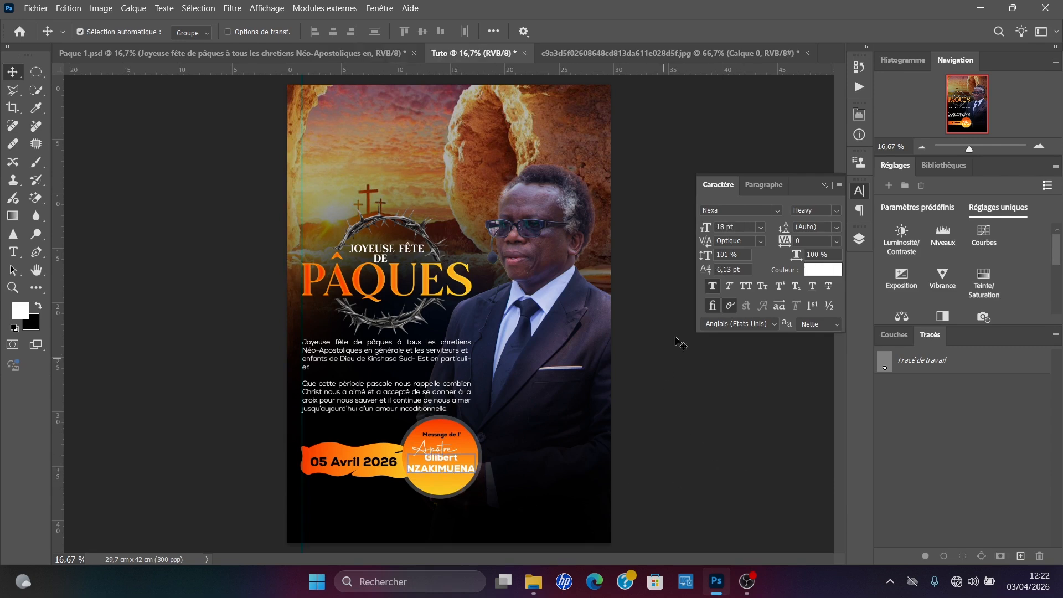
Step: Add the white two-line text "Eglise Néo-Apostolique / Kinshasa Sud-Est" in Nexa Heavy 18 pt and place it in the sky above the crosses
key(t)
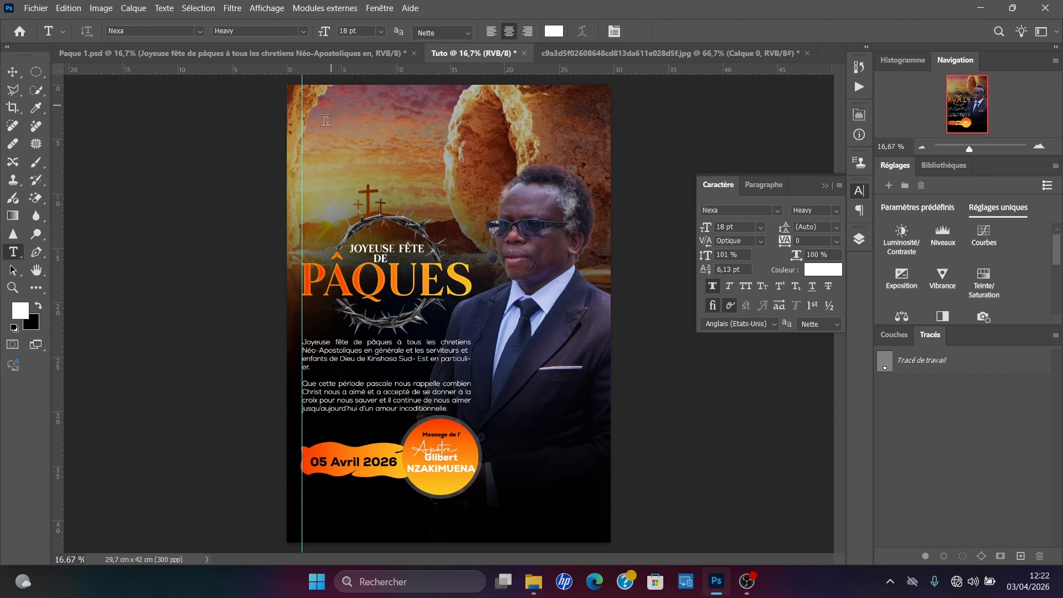
click(322, 113)
text(Eglise Néo-A)
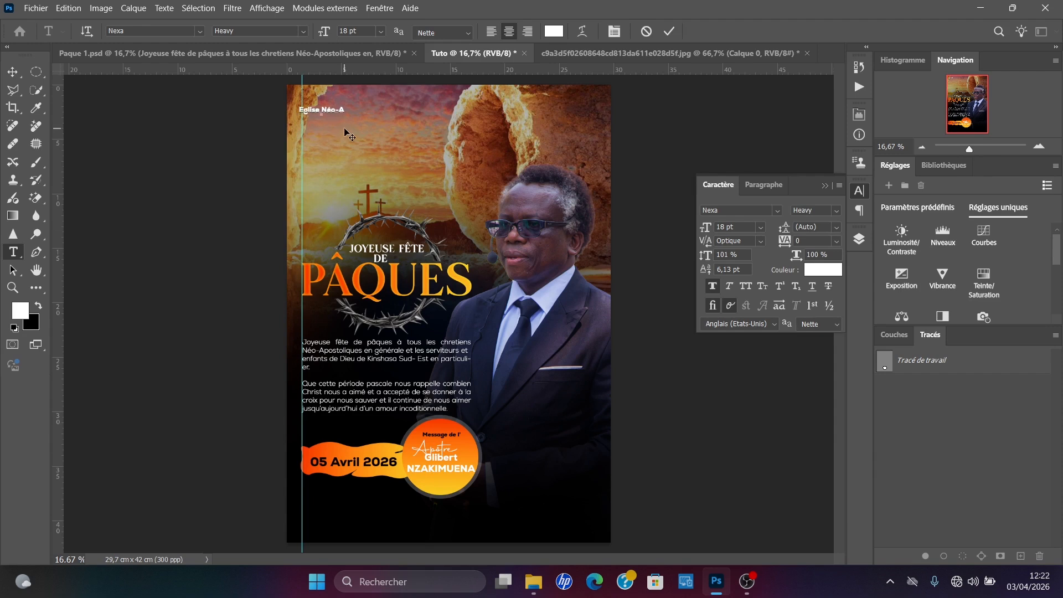
text(postolique)
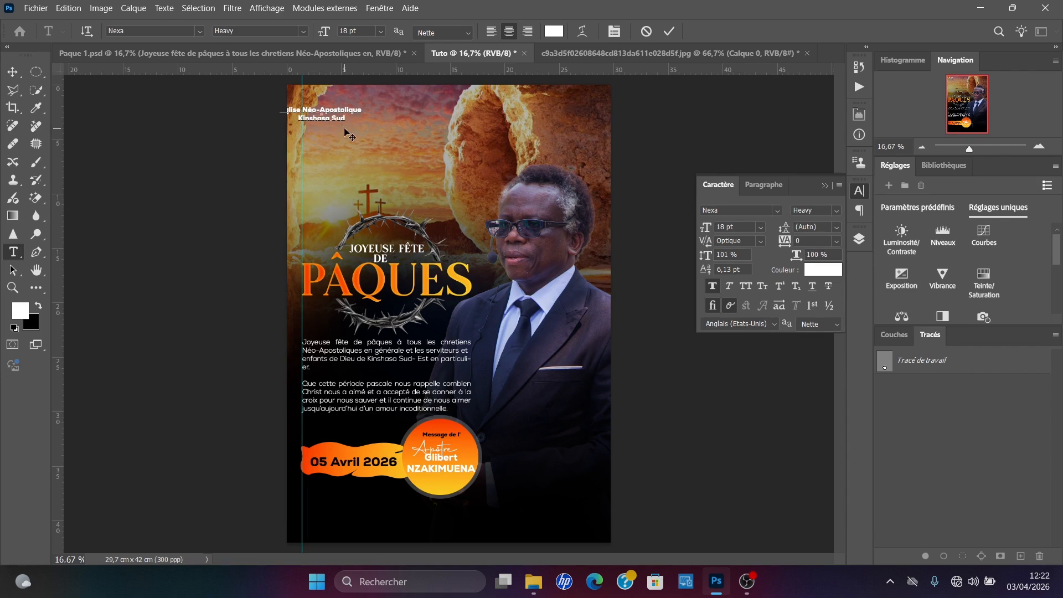
text(-Est)
key(ctrl+Return)
key(v)
drag(351, 125, 397, 127)
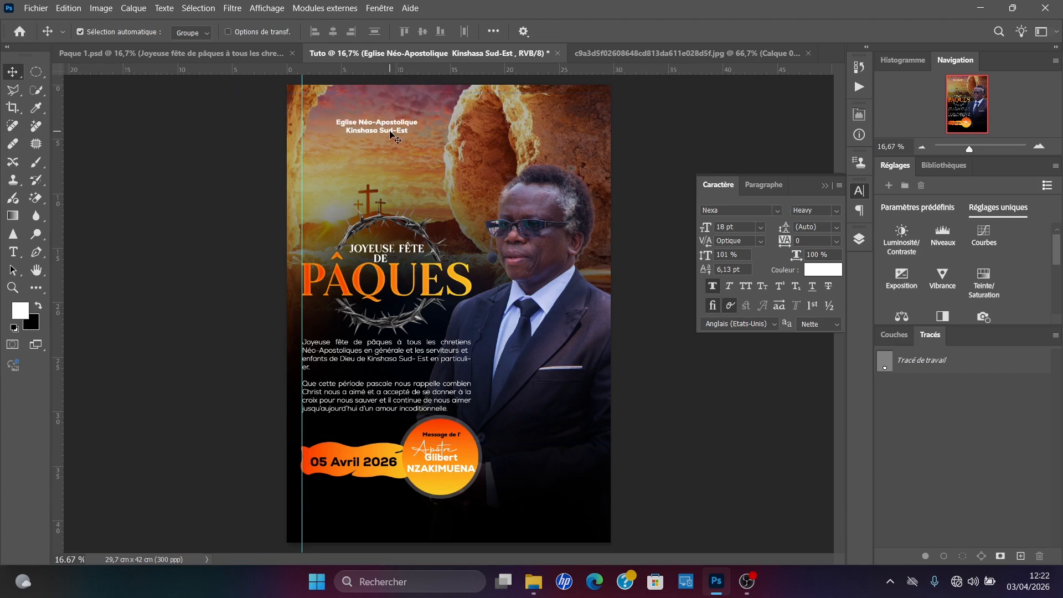
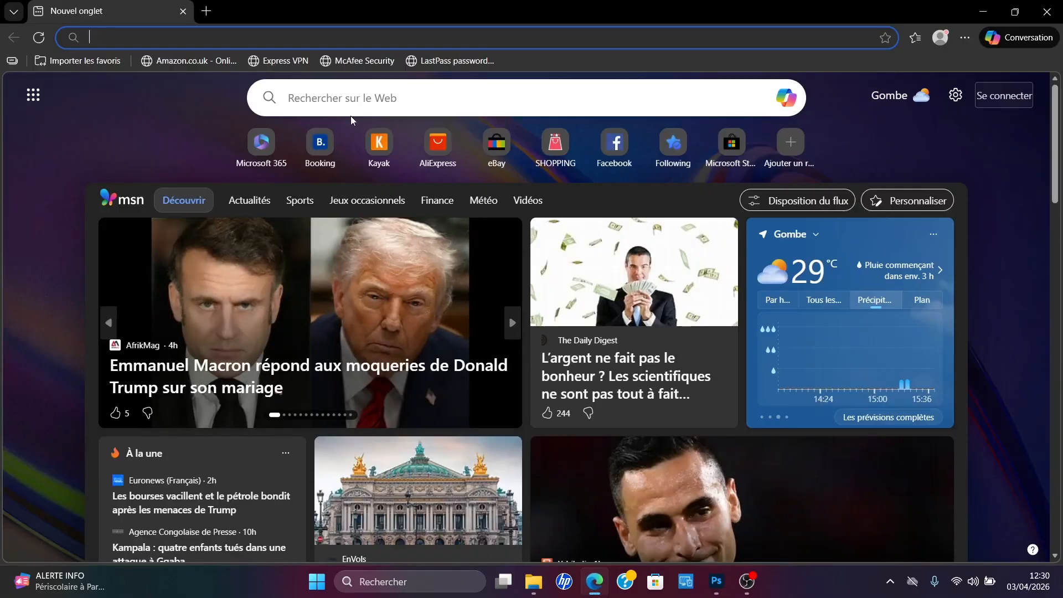
Step: Search the web for dafont.com in Microsoft Edge and open the DaFont website from the results
click(344, 102)
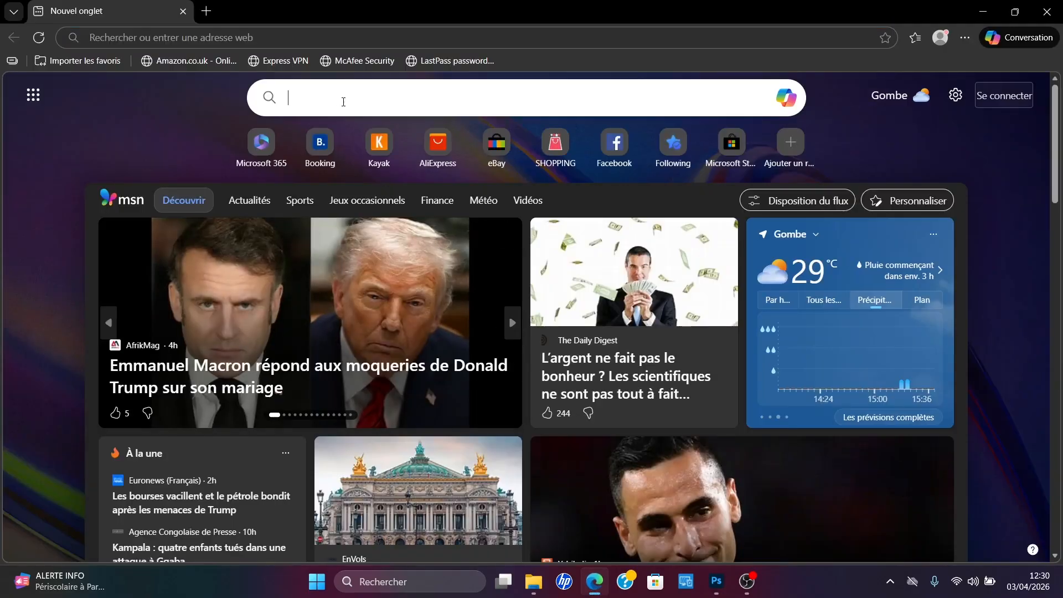
text(dafo)
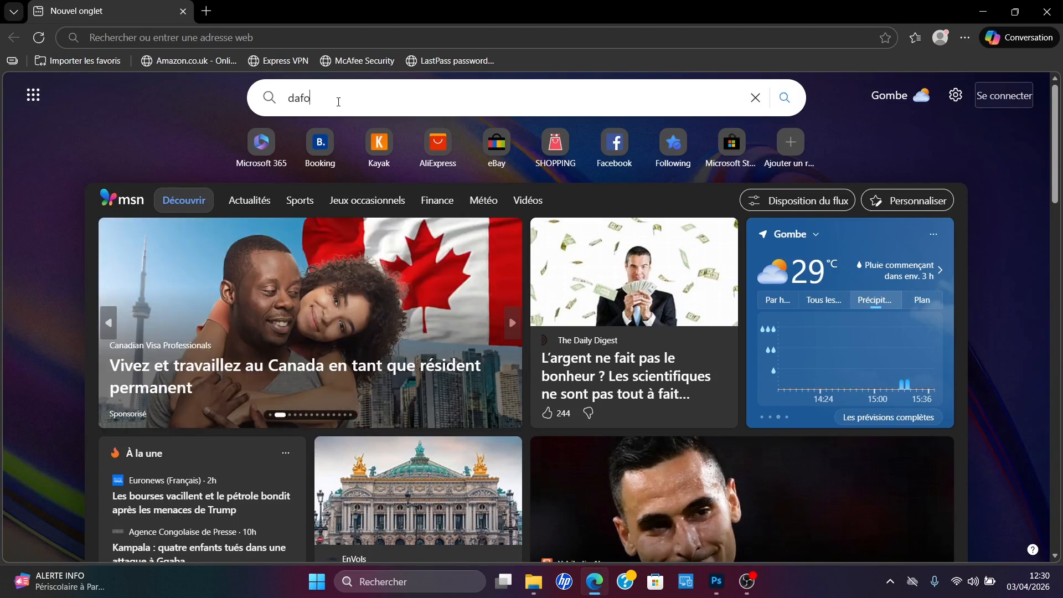
text(nt.com)
key(Return)
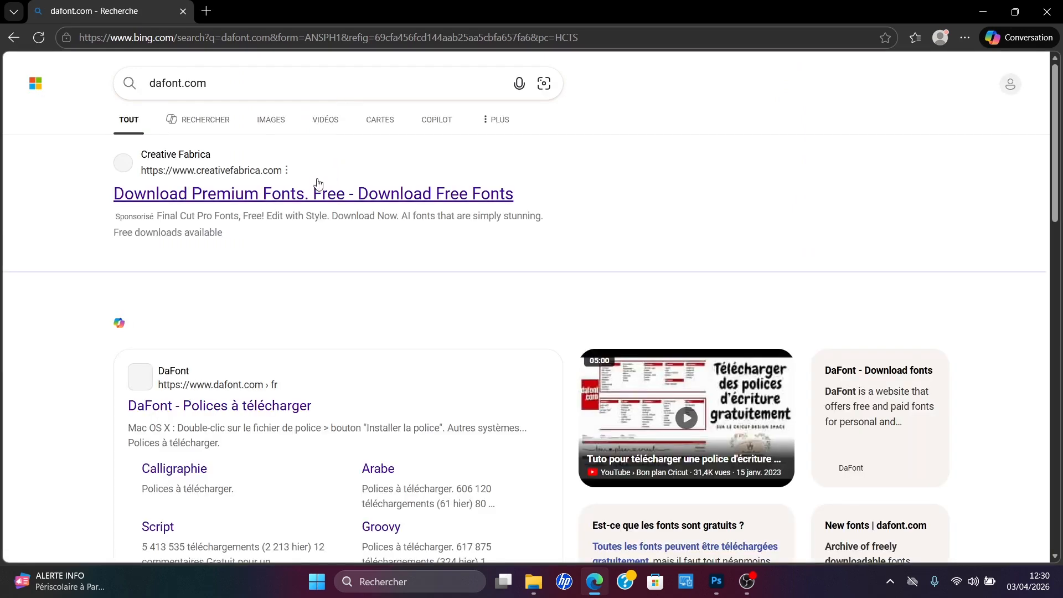
click(273, 407)
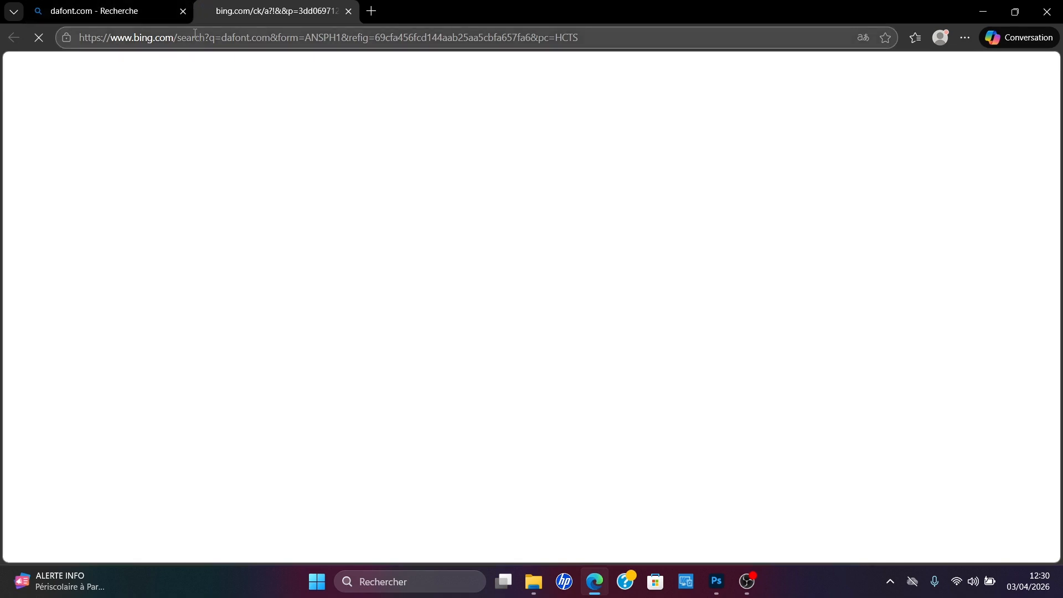
click(134, 13)
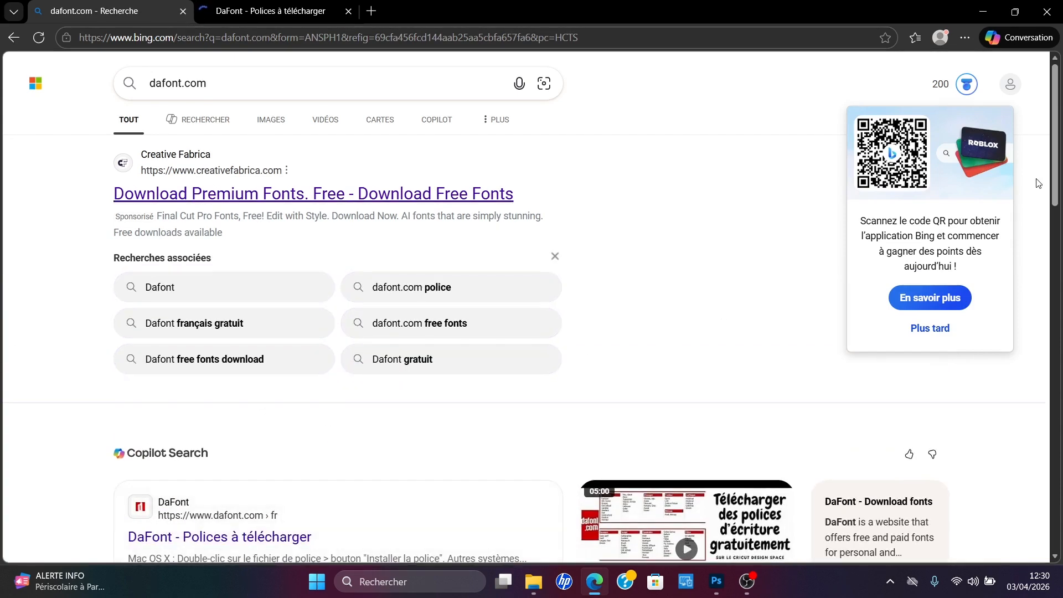
scroll(911, 281, down, 5)
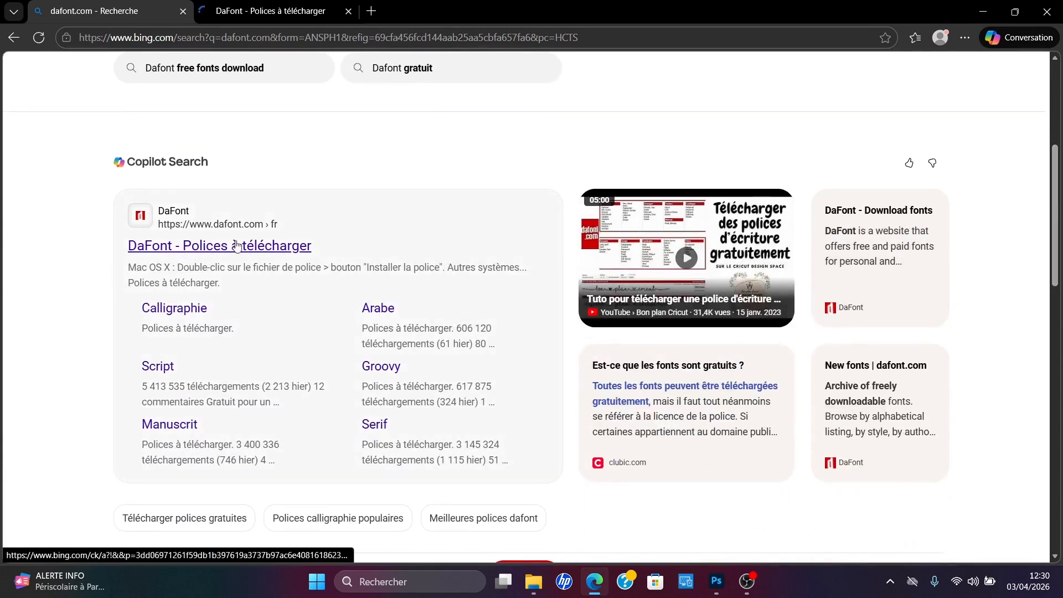
click(219, 247)
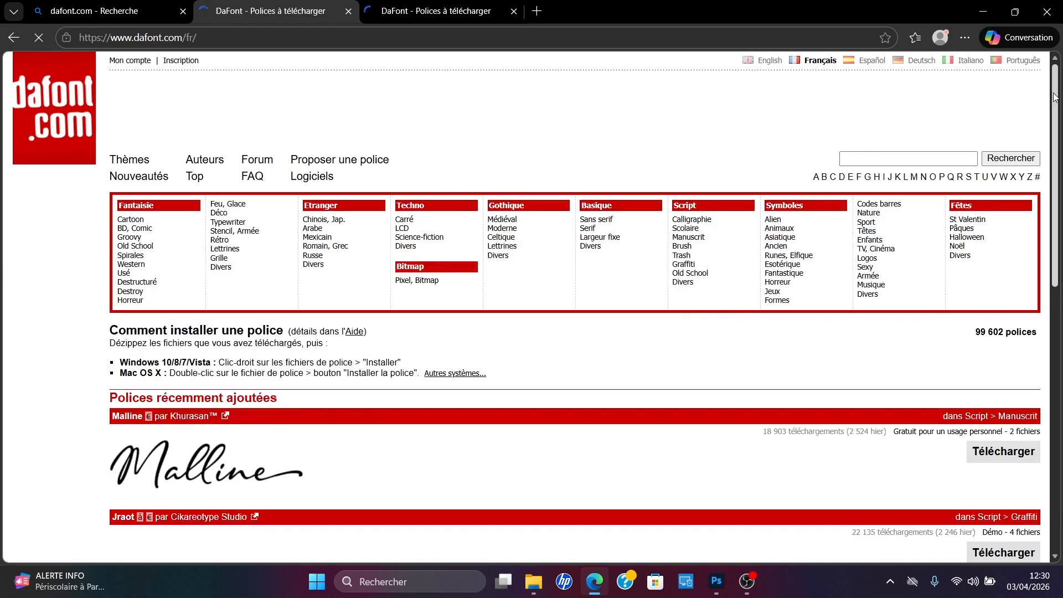
Step: Search DaFont for "nexa" and download the Nexa font by Fontfabric
scroll(1054, 99, down, 2)
drag(1061, 145, 1022, 59)
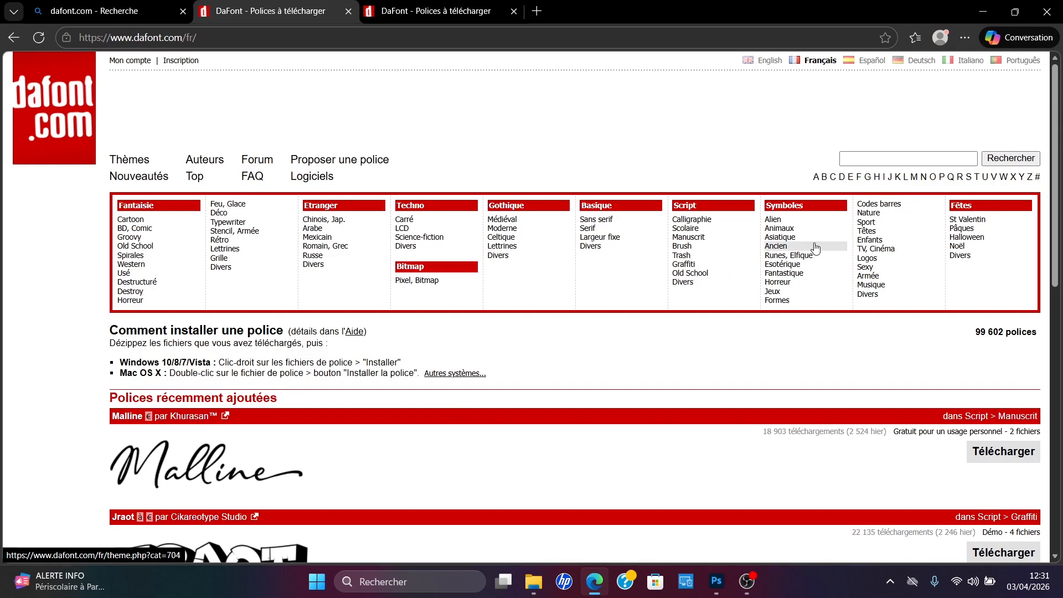
click(884, 161)
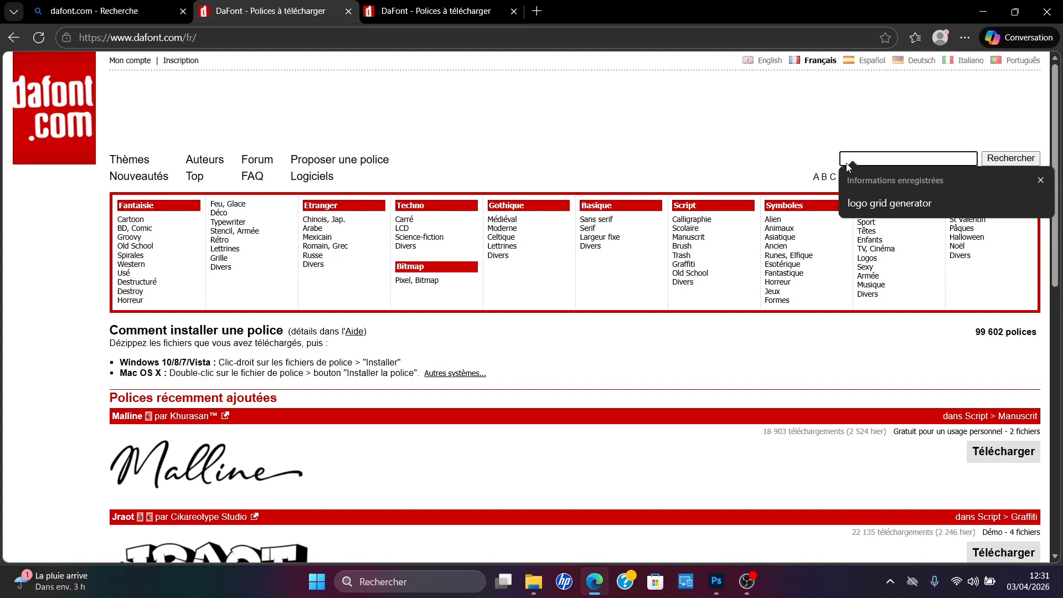
text(nexa)
key(Return)
click(1005, 159)
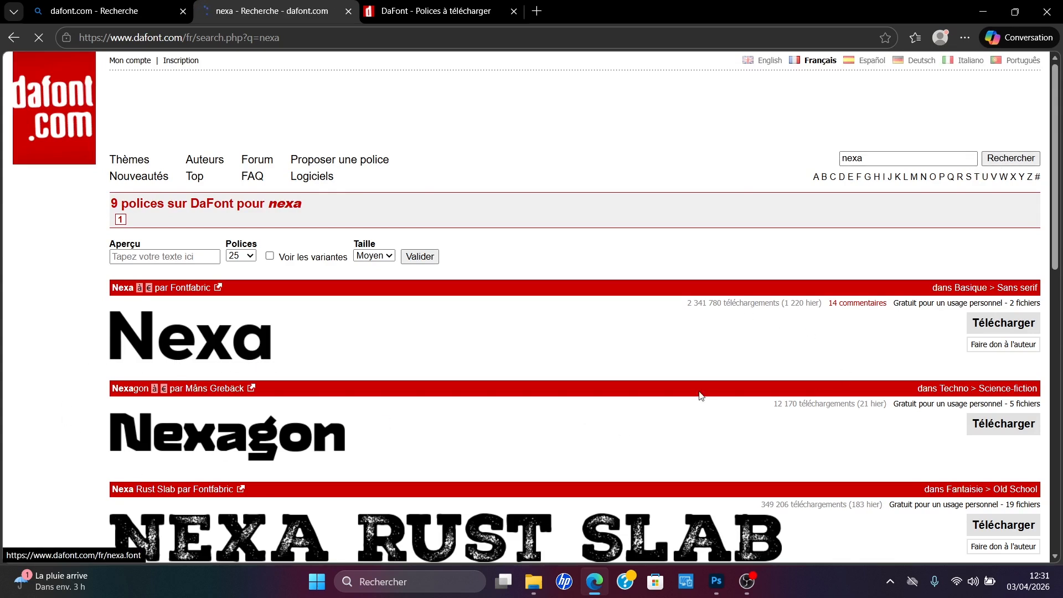
mouse_move(1055, 90)
mouse_down()
mouse_move(1057, 257)
mouse_move(1050, 90)
mouse_up()
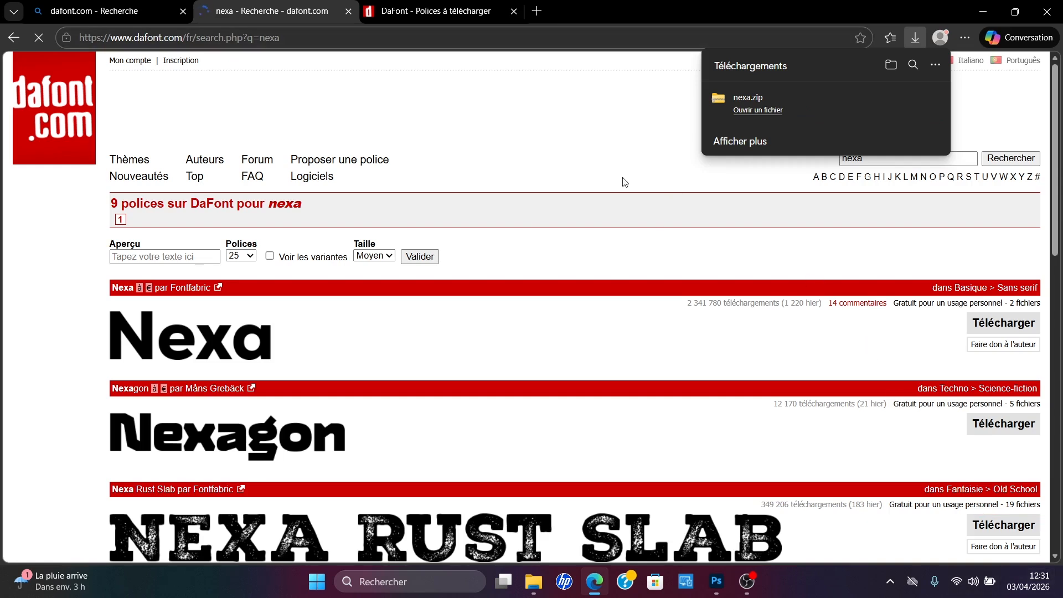
Step: Search the web for "pinterest" in a new browser tab and open the Pinterest website
click(536, 12)
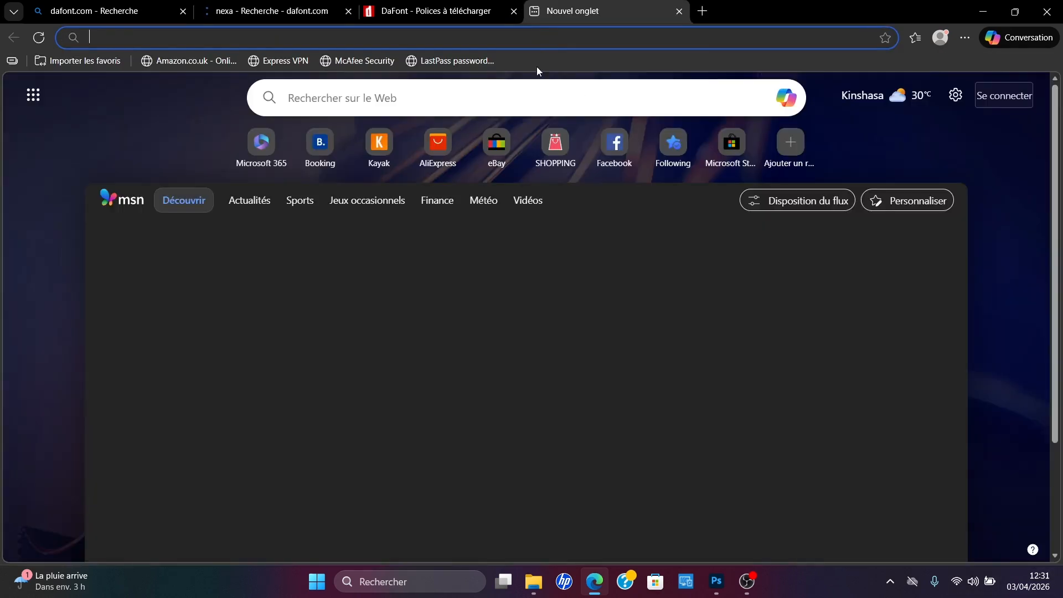
click(477, 104)
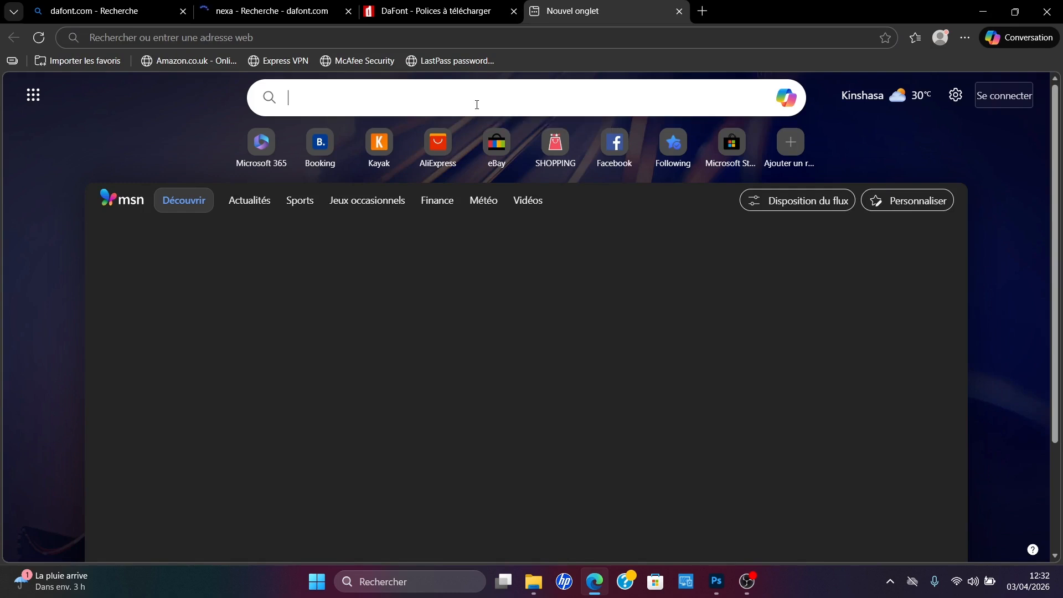
text(pint)
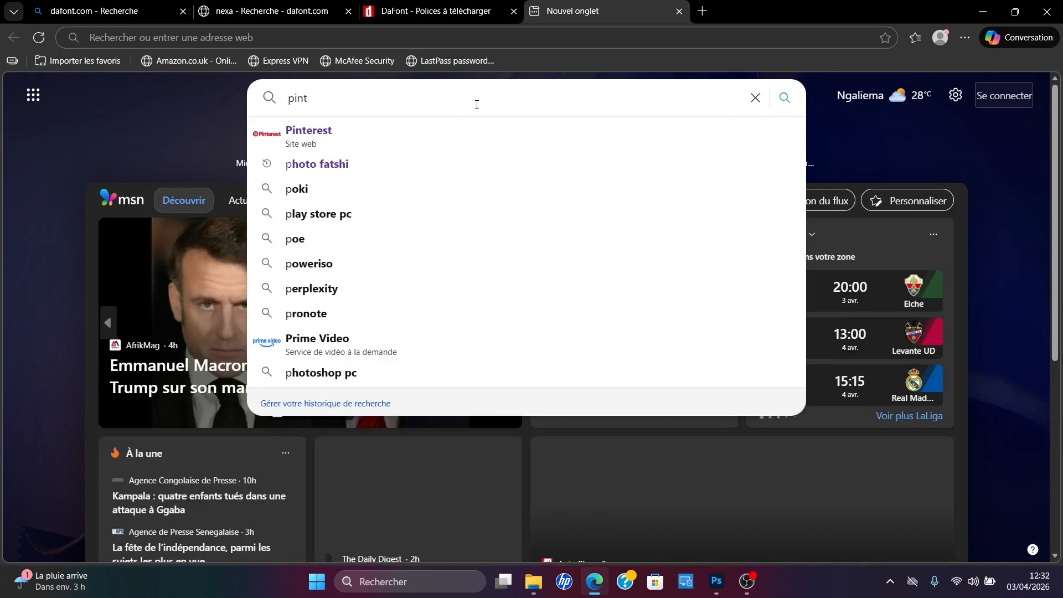
text(e)
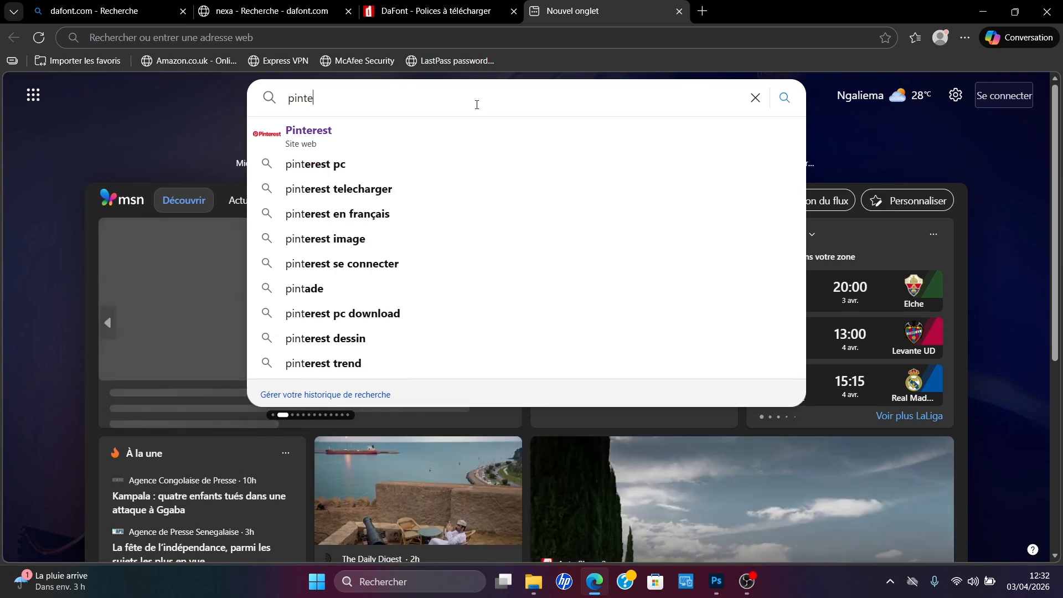
text(rest)
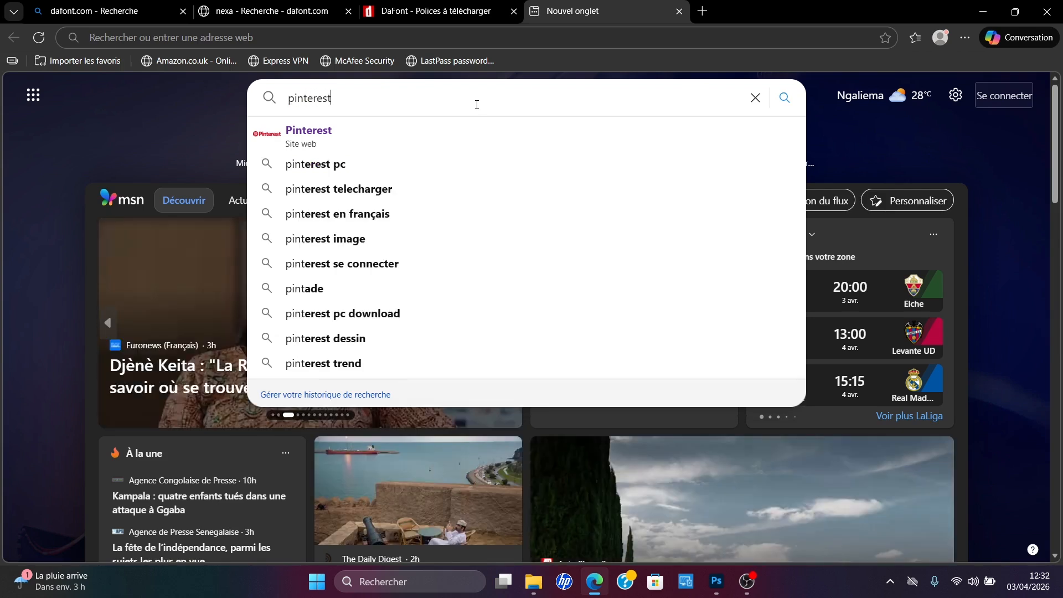
key(Return)
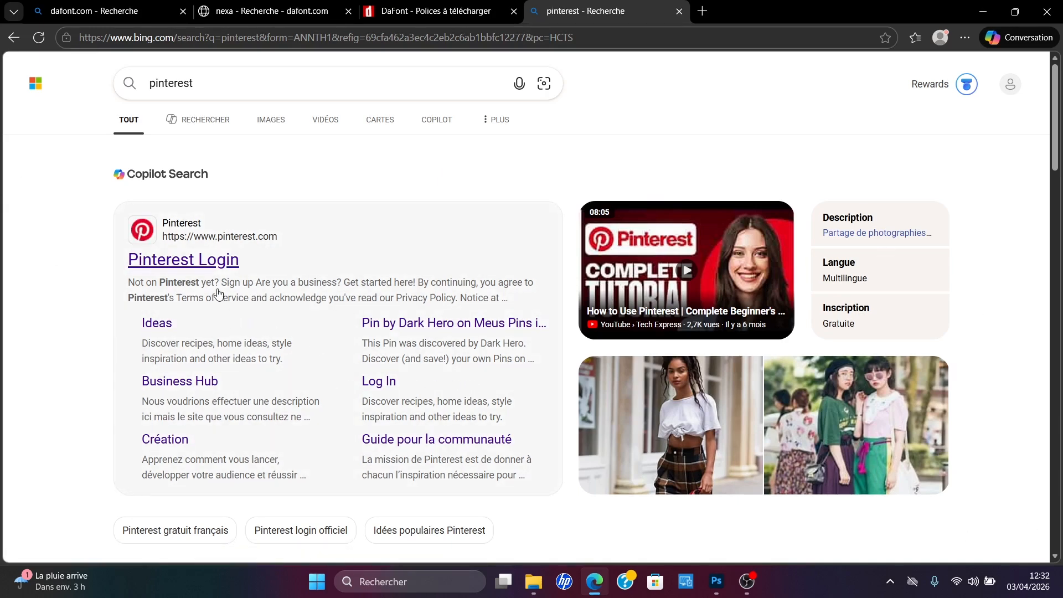
click(166, 270)
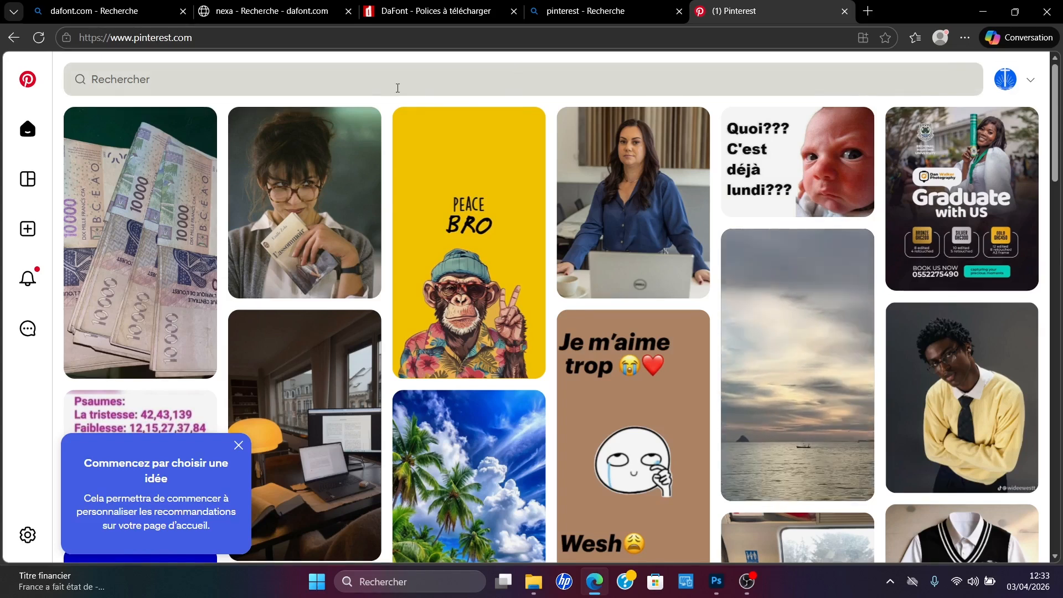
click(482, 85)
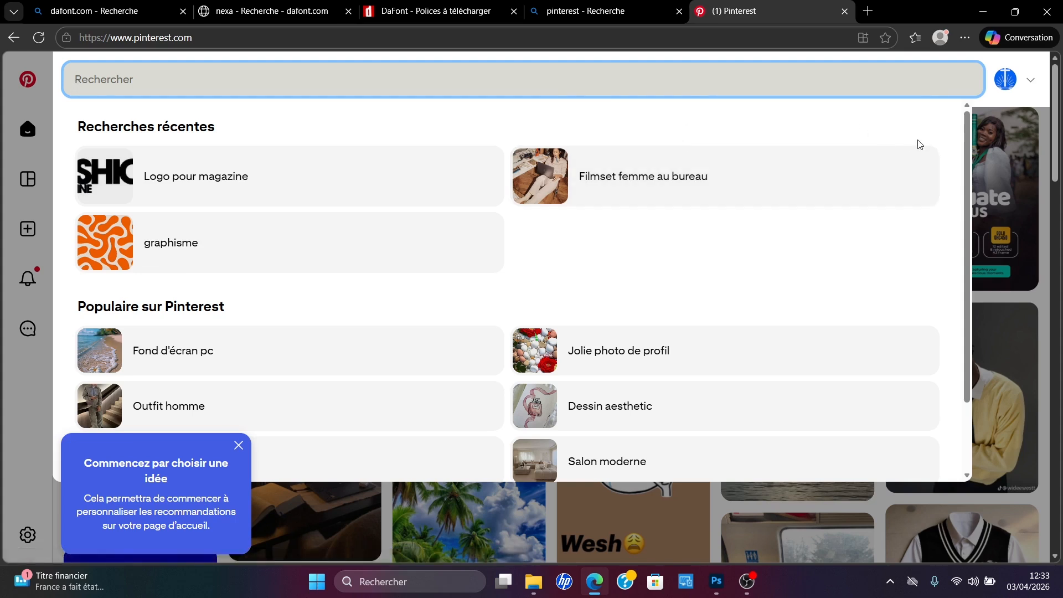
scroll(1011, 185, down, 5)
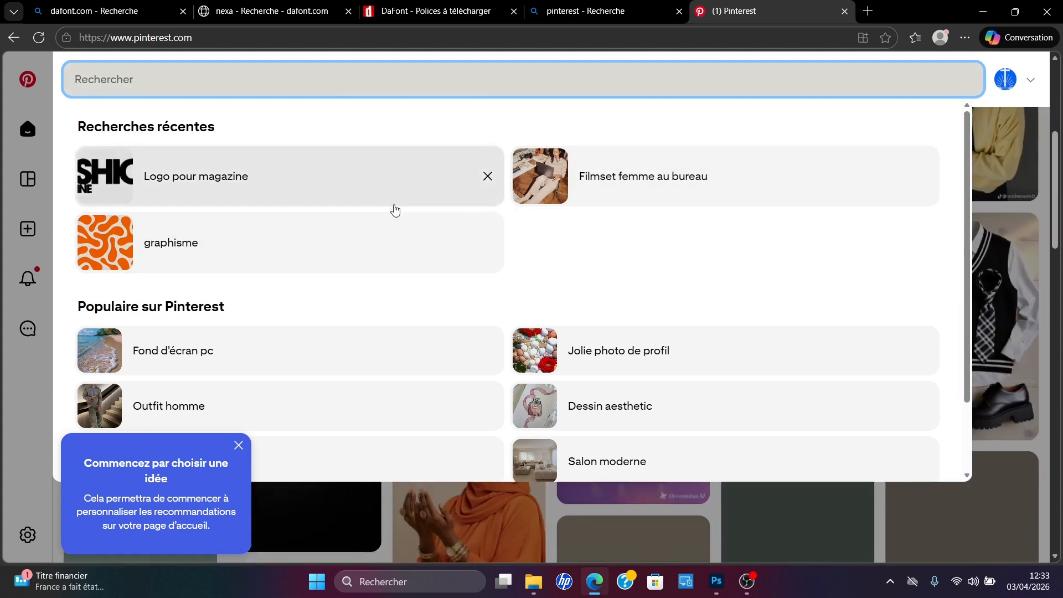
click(252, 361)
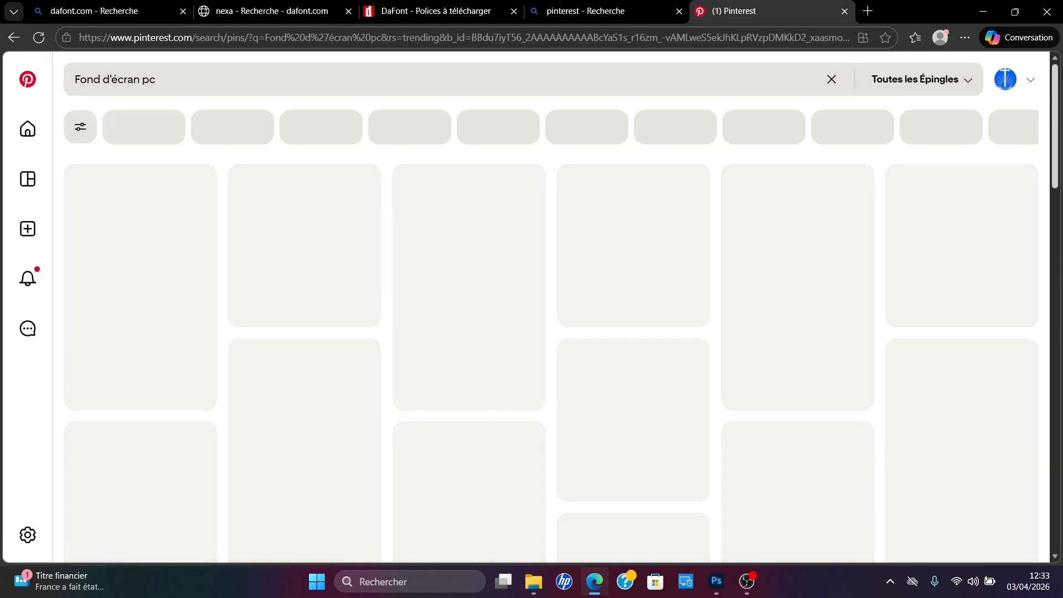
Step: Replace the Pinterest search term with "image paque" and run the search
click(671, 84)
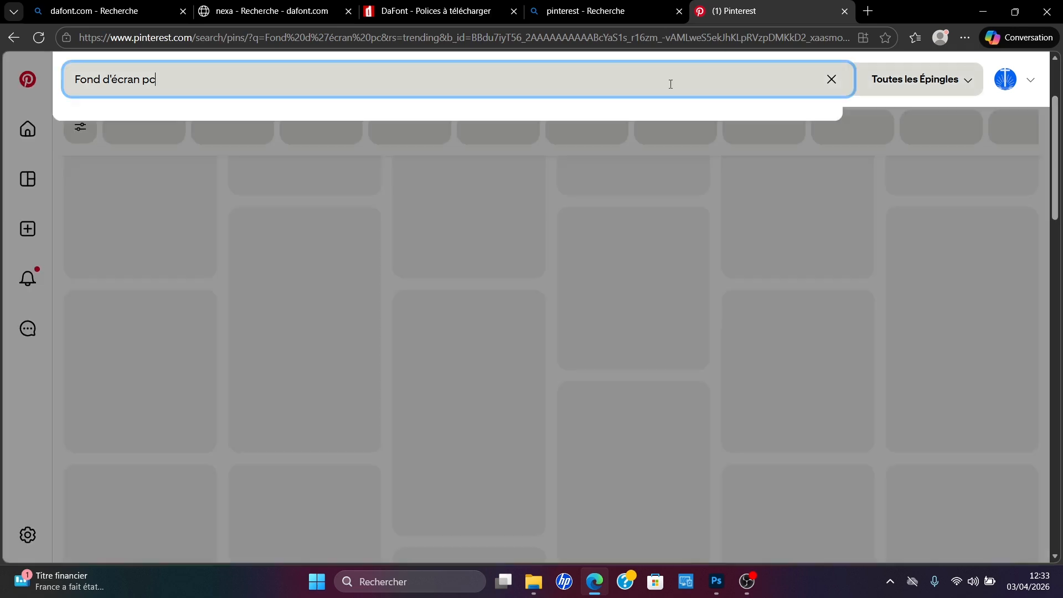
key(ctrl+a)
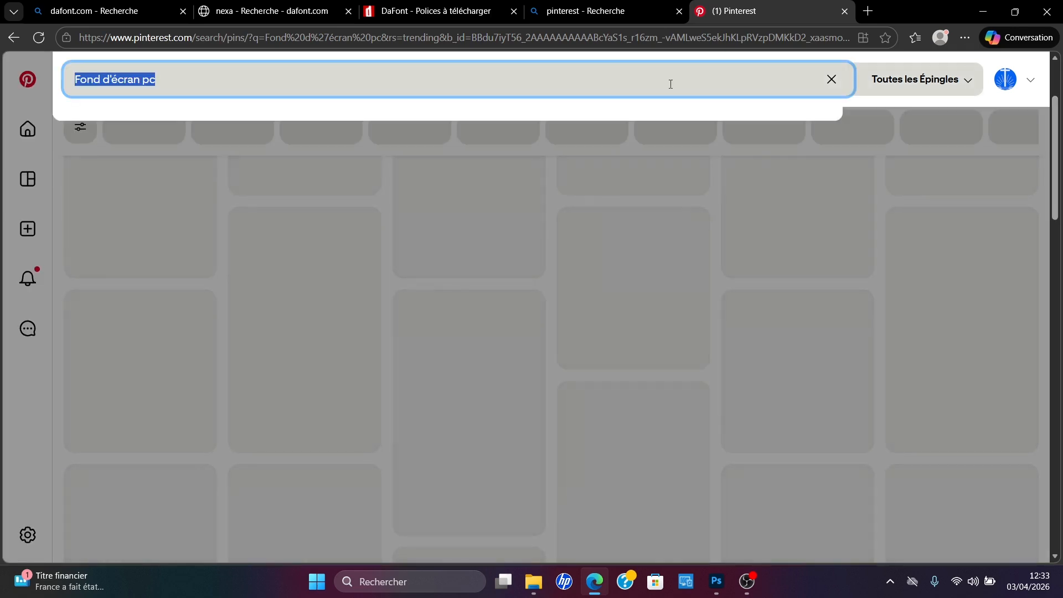
text(p)
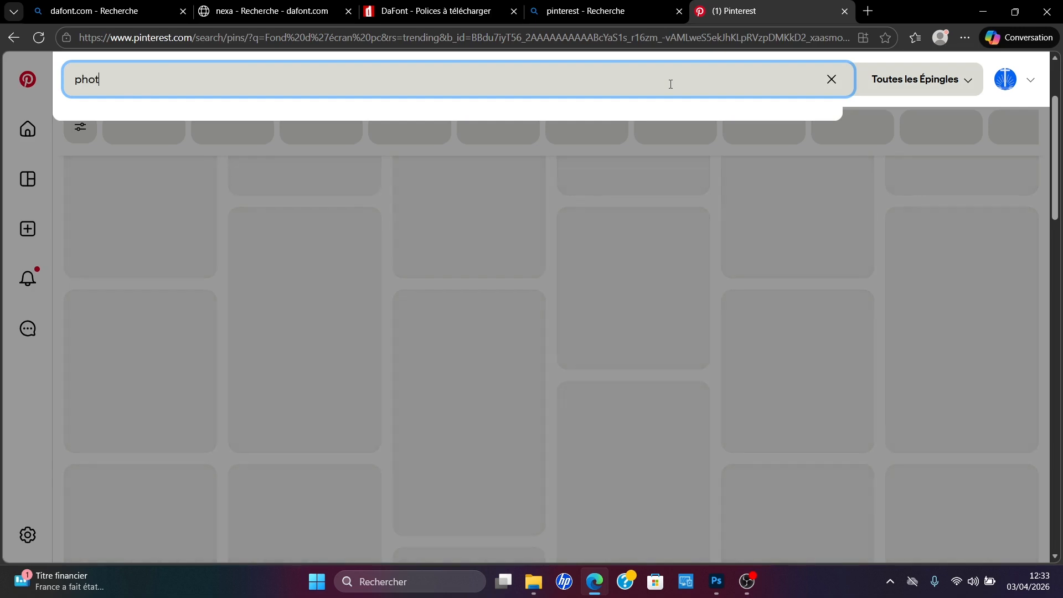
text(hot)
key(BackSpace)
key(BackSpace)
key(BackSpace)
key(BackSpace)
text(i)
key(Return)
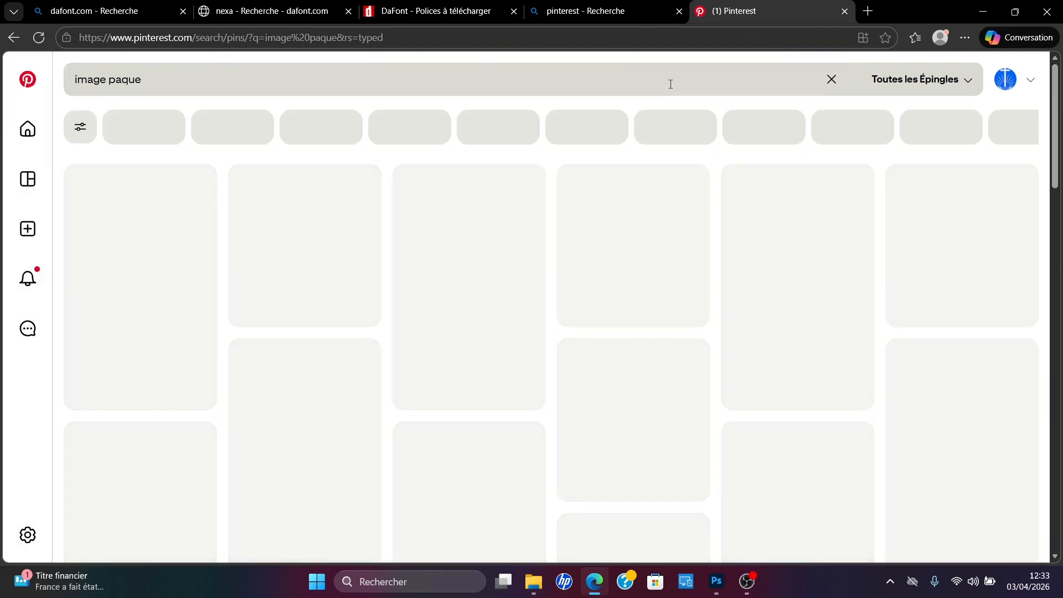